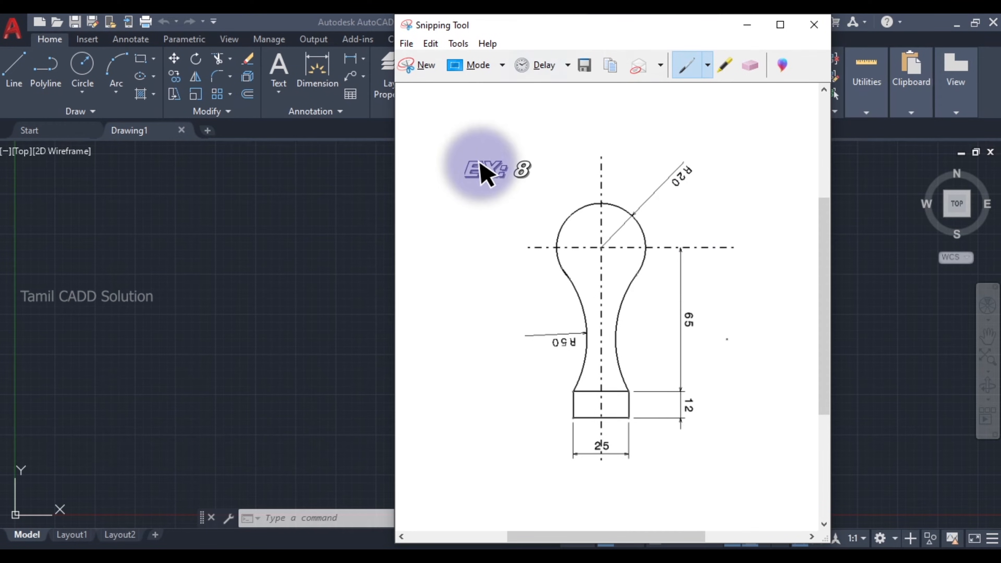
- Mark up the reference image with the pen: the EX: 8 title, the base rectangle, its 25 and 12 dimensions, the centreline and the 65 height
mouse_move(489, 141)
mouse_down()
mouse_move(446, 190)
mouse_move(521, 140)
mouse_move(446, 164)
mouse_up()
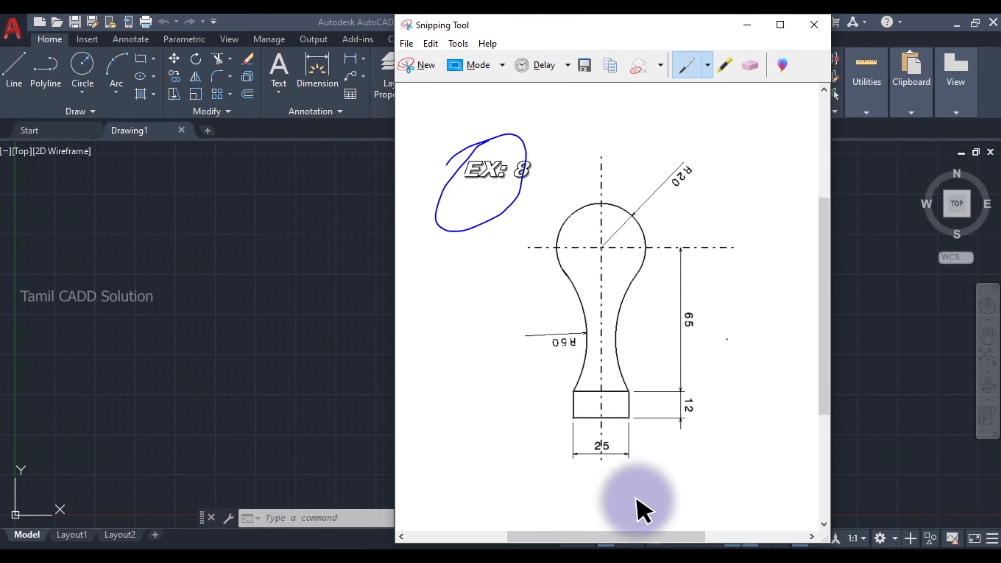
mouse_move(570, 394)
mouse_down()
mouse_move(655, 384)
mouse_move(647, 424)
mouse_move(538, 413)
mouse_up()
mouse_move(614, 444)
mouse_down()
mouse_move(616, 454)
mouse_move(662, 437)
mouse_up()
mouse_move(702, 408)
mouse_down()
mouse_move(706, 419)
mouse_move(747, 391)
mouse_up()
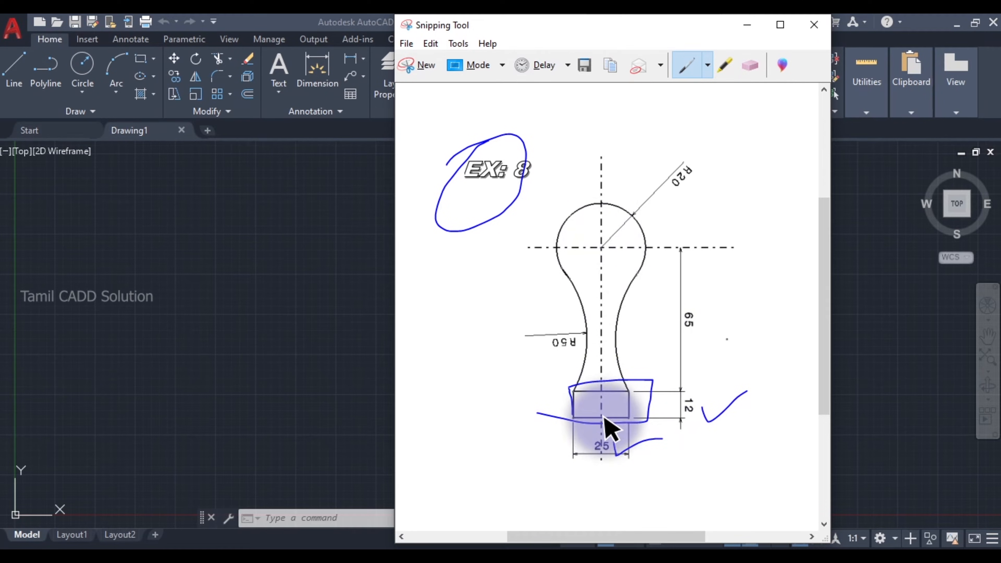
drag(604, 418, 602, 196)
mouse_move(693, 307)
mouse_down()
mouse_move(675, 318)
mouse_move(710, 320)
mouse_move(685, 304)
mouse_up()
mouse_move(684, 402)
mouse_down()
mouse_move(686, 414)
mouse_move(687, 390)
mouse_move(678, 398)
mouse_up()
drag(708, 367, 707, 396)
drag(702, 384, 720, 381)
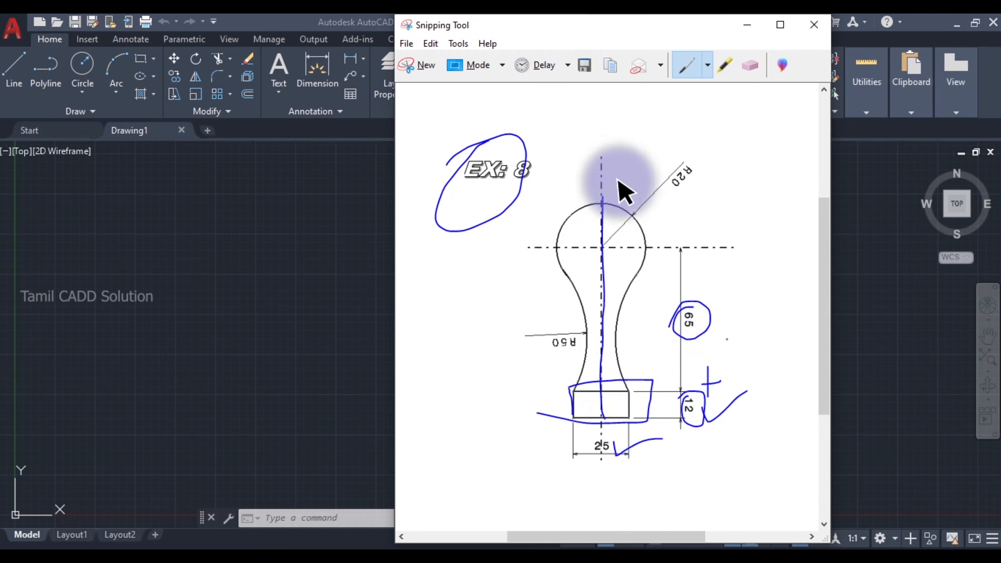
- Circle the R20 and R50 radii and the neck junction, and trace the head circle and base rectangle with the pen
mouse_move(683, 159)
mouse_down()
mouse_move(700, 171)
mouse_move(658, 174)
mouse_up()
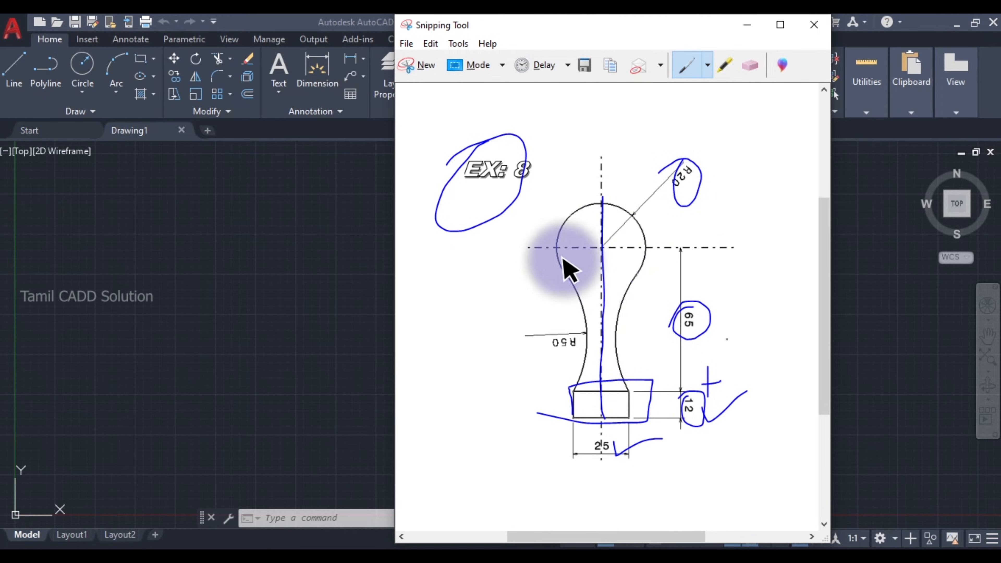
mouse_move(563, 262)
mouse_down()
mouse_move(578, 273)
mouse_move(564, 265)
mouse_up()
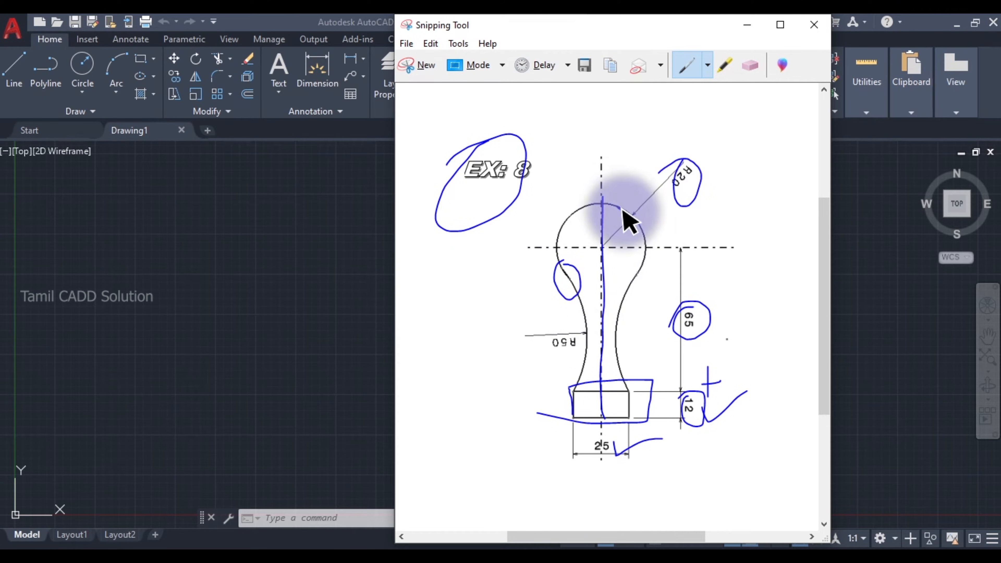
drag(622, 209, 672, 119)
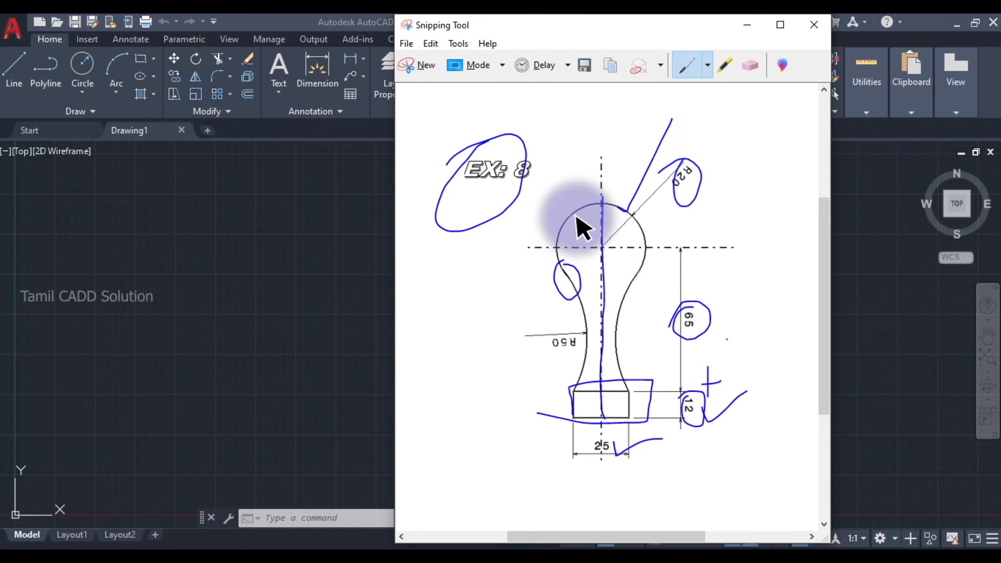
mouse_move(563, 224)
mouse_down()
mouse_move(621, 306)
mouse_move(586, 214)
mouse_move(544, 230)
mouse_up()
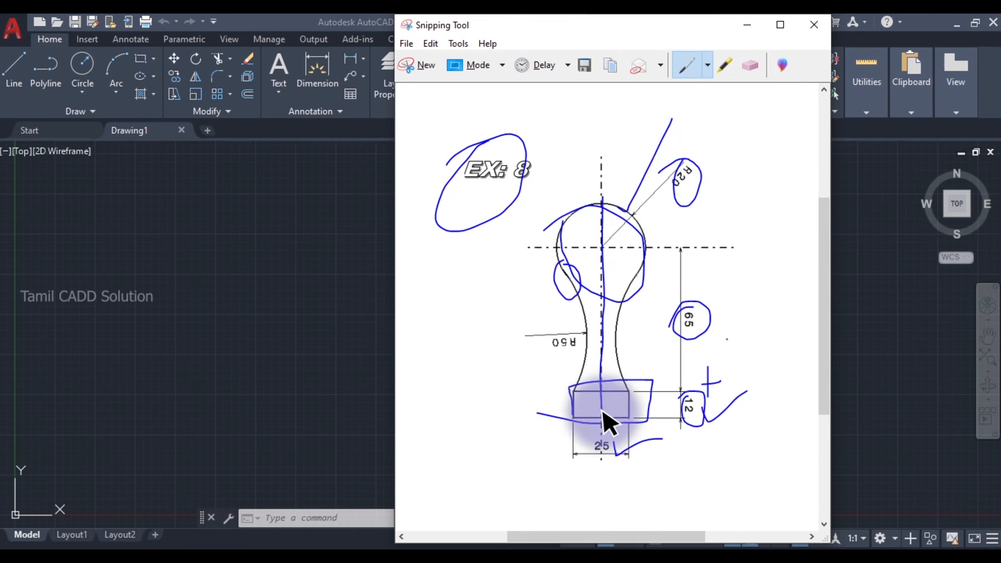
mouse_move(603, 412)
mouse_down()
mouse_move(576, 394)
mouse_move(634, 394)
mouse_move(628, 426)
mouse_move(562, 420)
mouse_move(565, 390)
mouse_up()
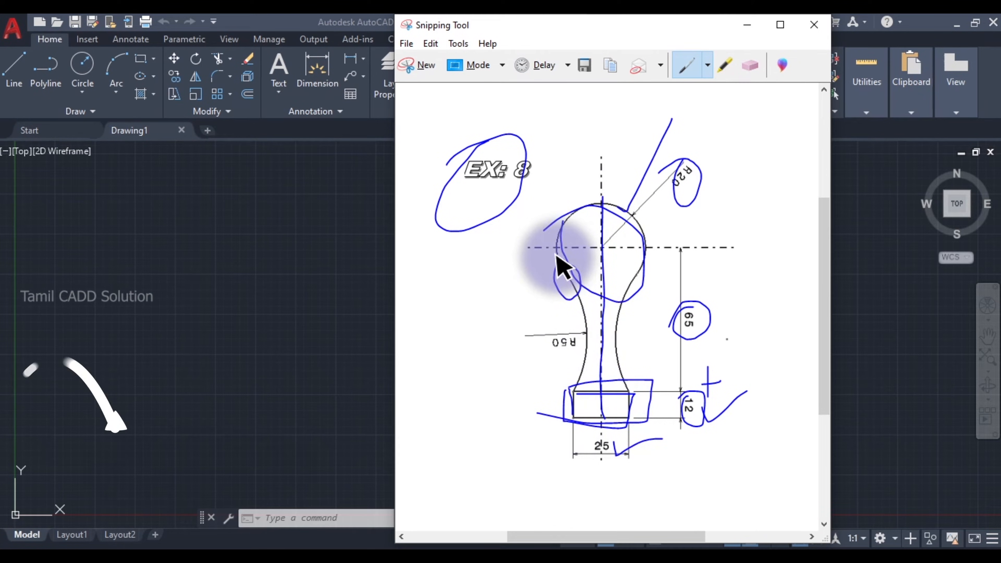
mouse_move(576, 347)
mouse_down()
mouse_move(543, 347)
mouse_move(570, 344)
mouse_move(555, 335)
mouse_up()
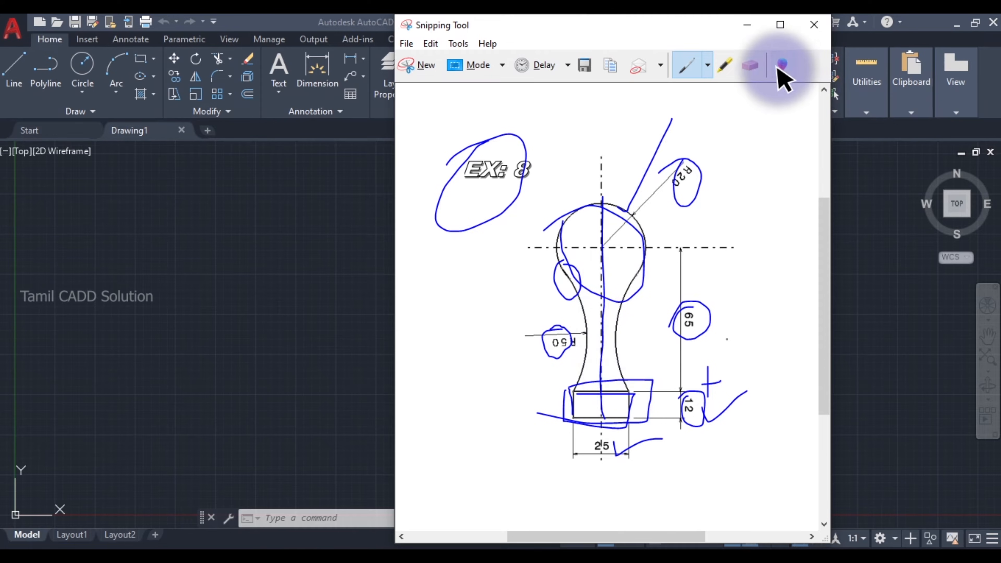
- Erase all pen marks from the reference image
click(751, 65)
mouse_move(646, 232)
mouse_down()
mouse_move(635, 234)
mouse_move(640, 208)
mouse_move(670, 206)
mouse_move(609, 304)
mouse_move(671, 329)
mouse_move(720, 414)
mouse_move(641, 454)
mouse_up()
drag(659, 379, 520, 253)
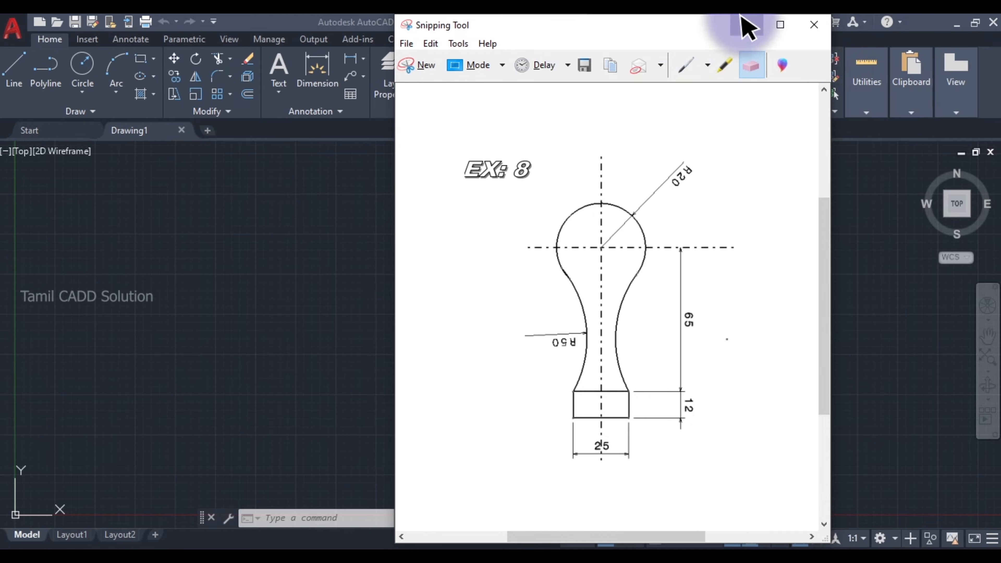
- Switch to AutoCAD and set the drawing units to decimal length with precision 0 and an insertion scale of millimeters
click(746, 24)
text(un)
key(space)
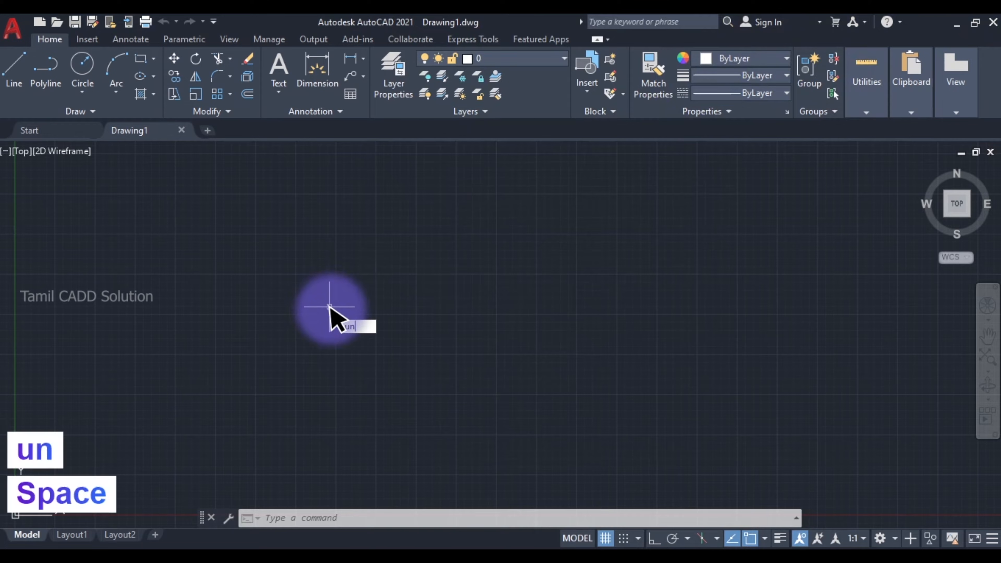
click(662, 213)
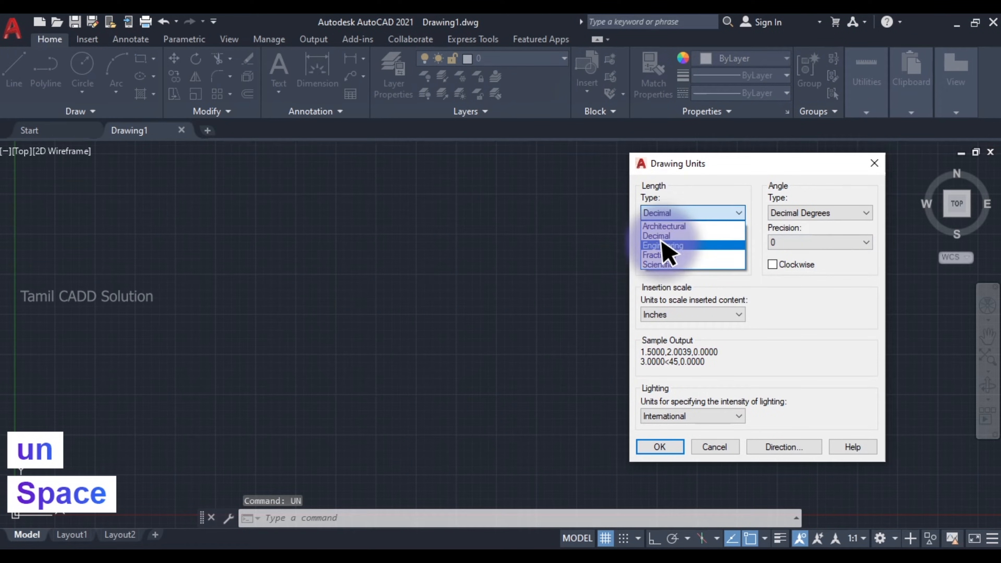
click(662, 236)
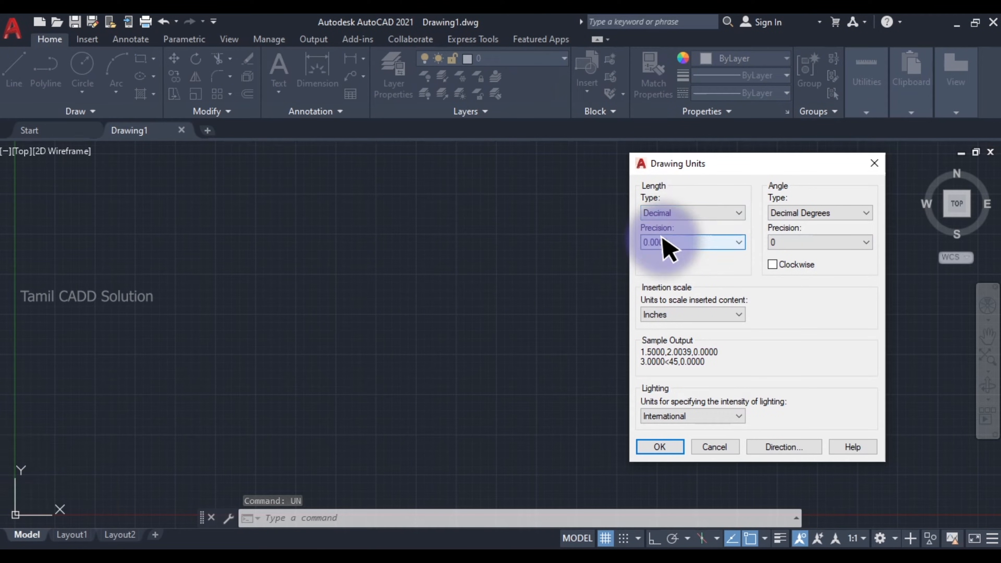
click(663, 242)
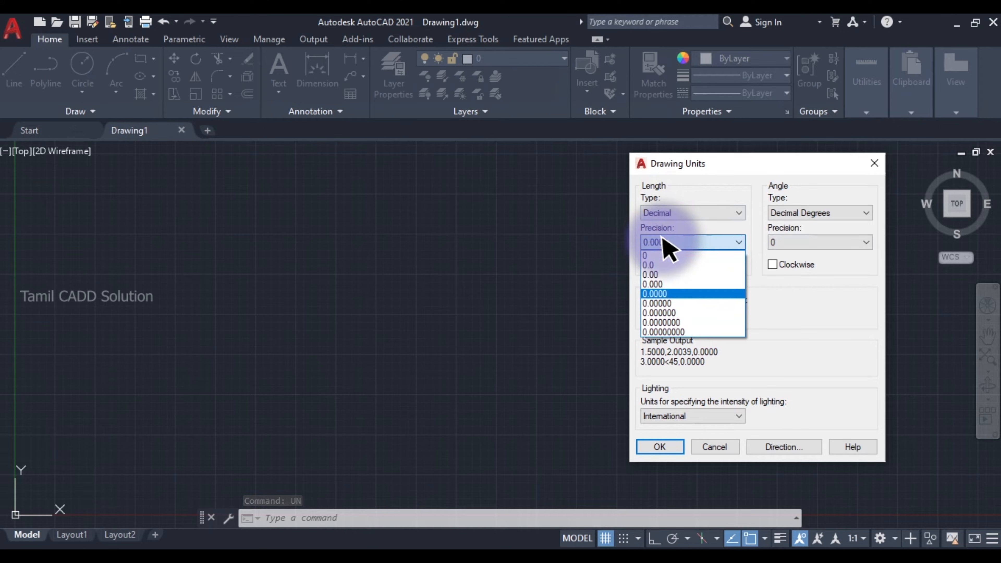
click(656, 256)
click(676, 314)
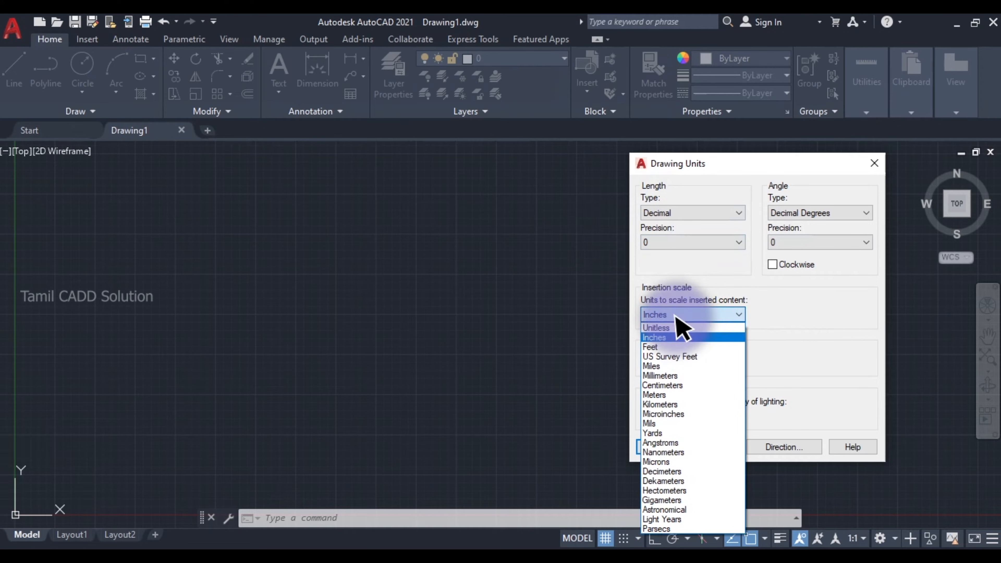
click(660, 376)
click(661, 446)
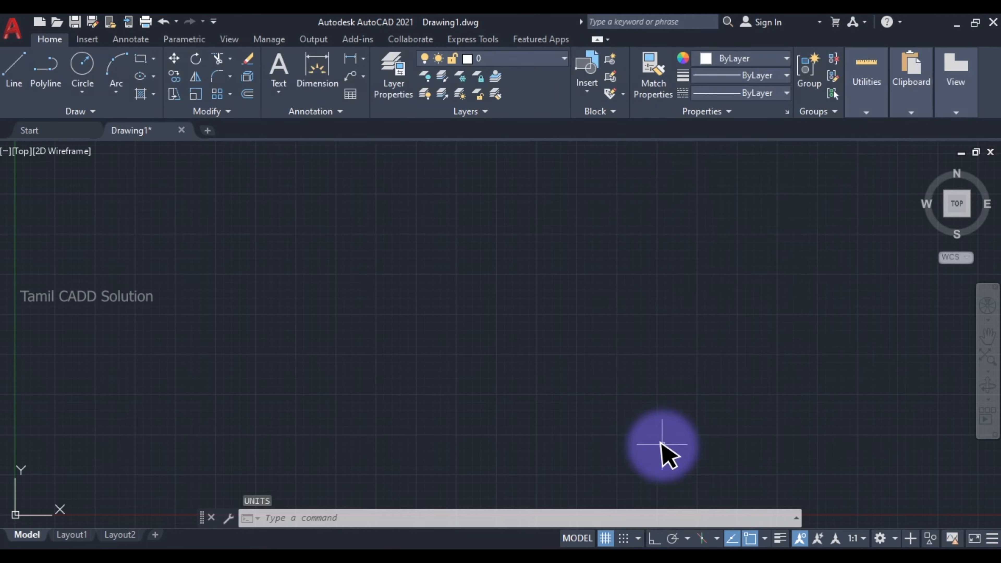
- Set the drawing limits from 0,0 for the lower left corner to 210,297 for the upper right corner
text(lim)
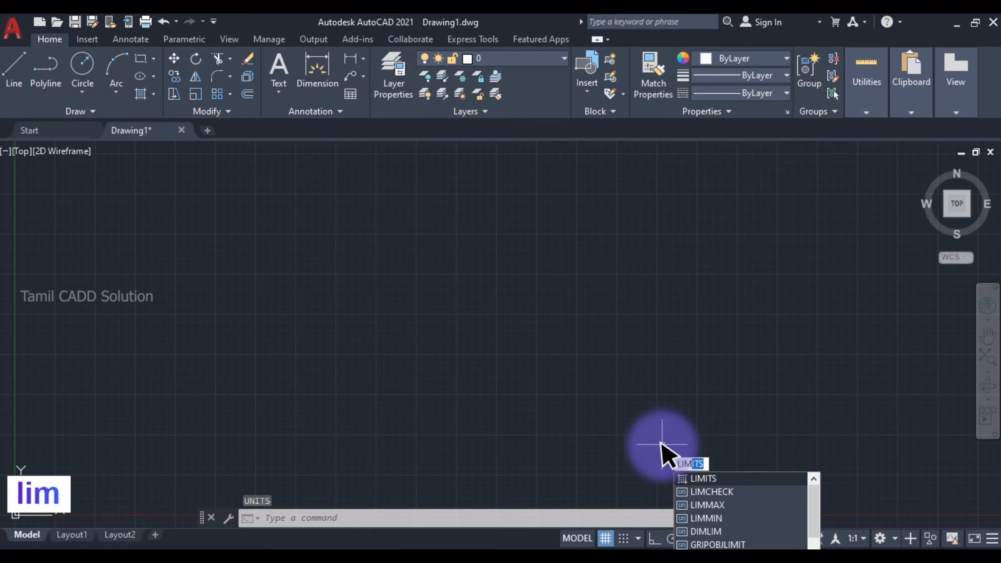
key(Return)
text(0)
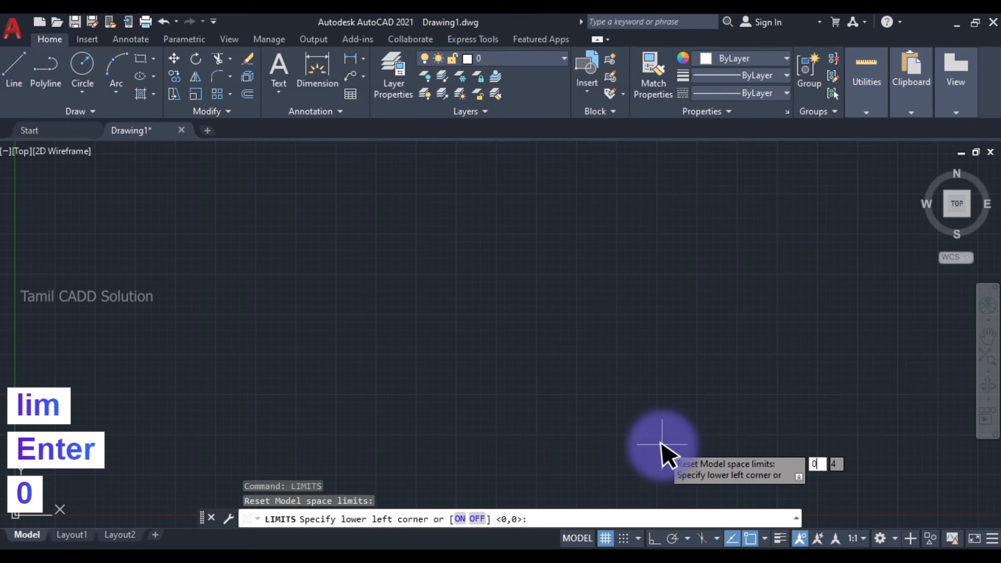
key(Return)
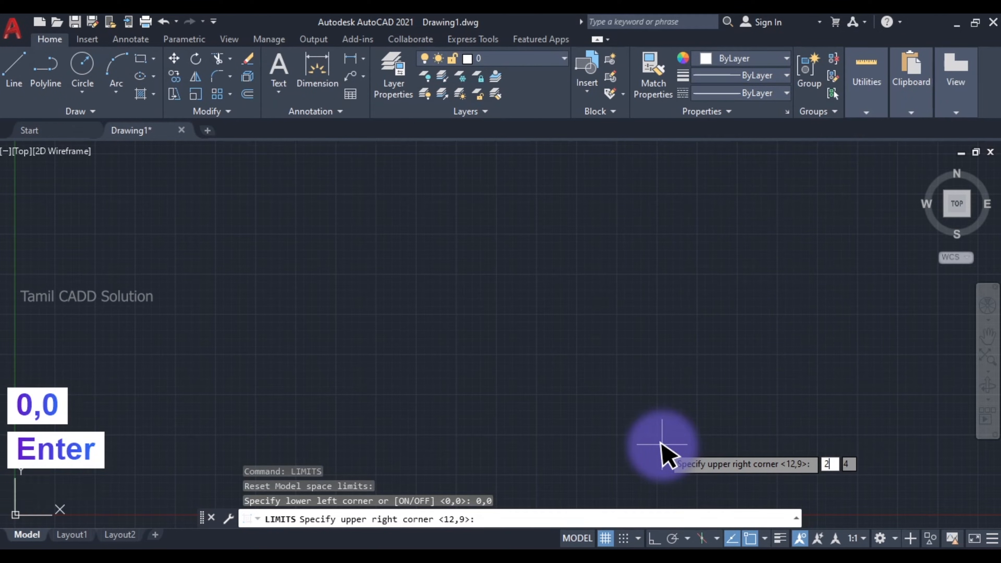
text(20)
key(BackSpace)
text(10)
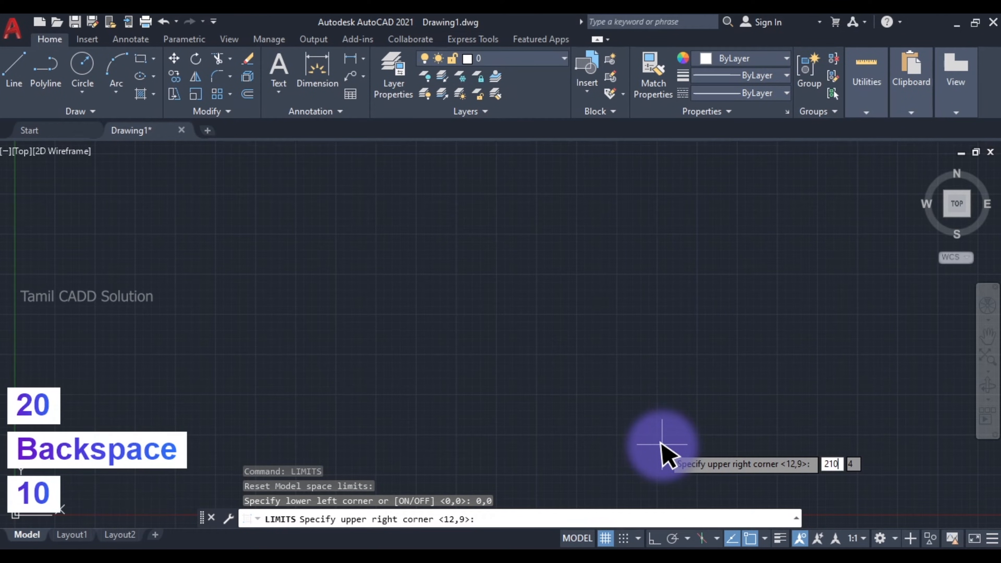
text(,297)
key(Return)
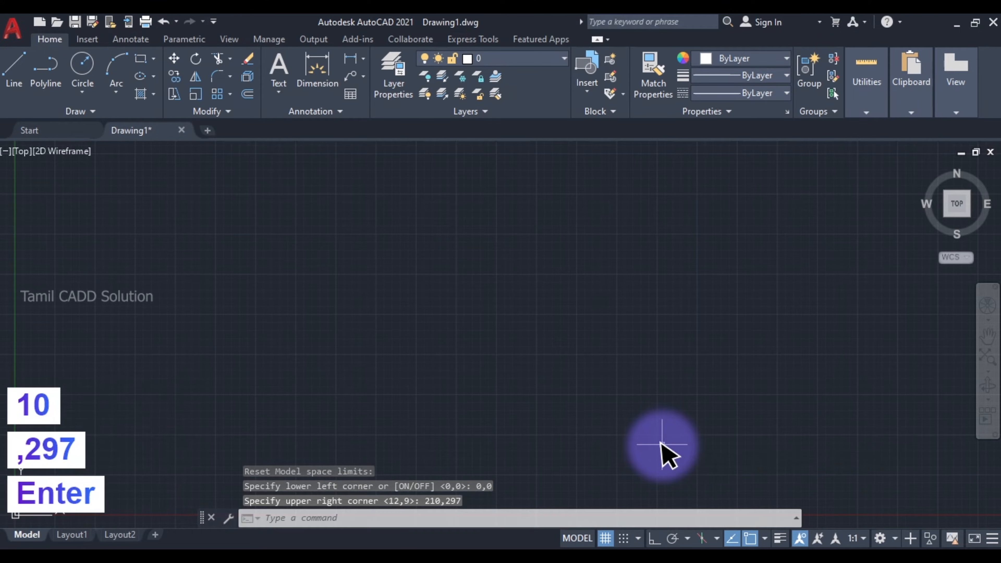
- Check the base dimensions in the Snipping Tool reference, and draw a rectangle 25 mm wide and 12 mm high in AutoCAD
middle_click(315, 314)
middle_click(314, 314)
scroll(361, 314, down, 2)
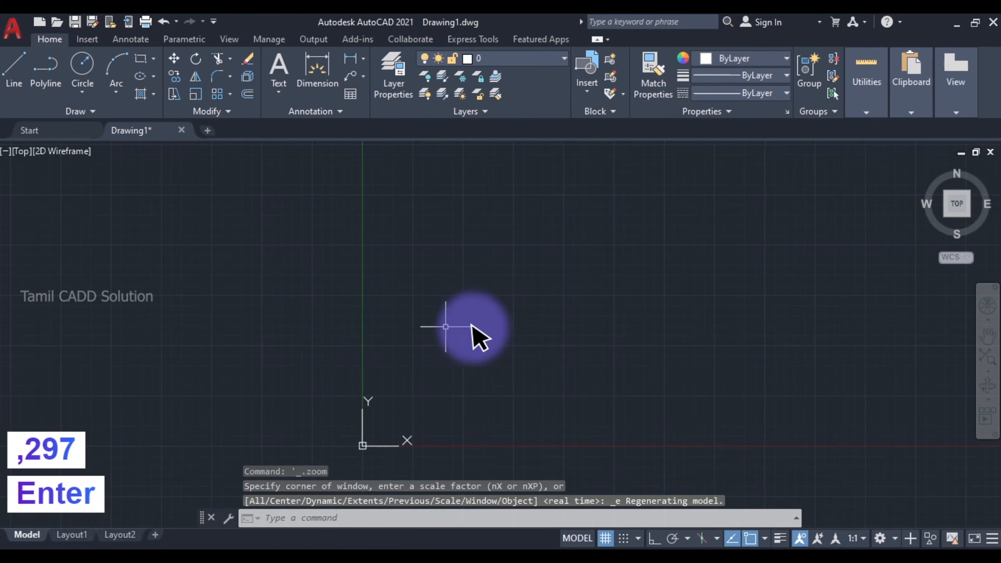
mouse_move(525, 327)
middle_down()
mouse_move(379, 280)
mouse_move(447, 284)
mouse_move(454, 297)
middle_up()
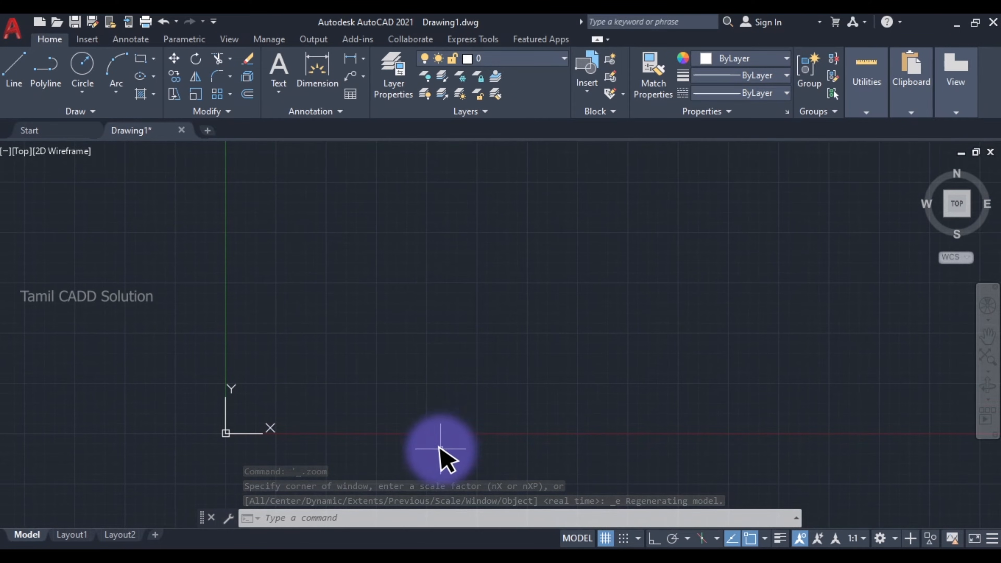
click(384, 549)
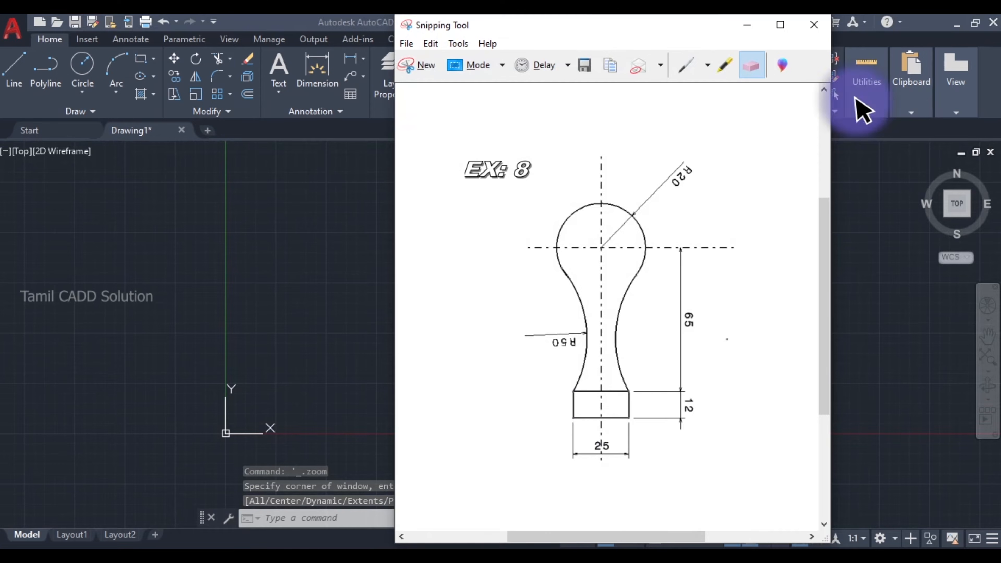
click(746, 25)
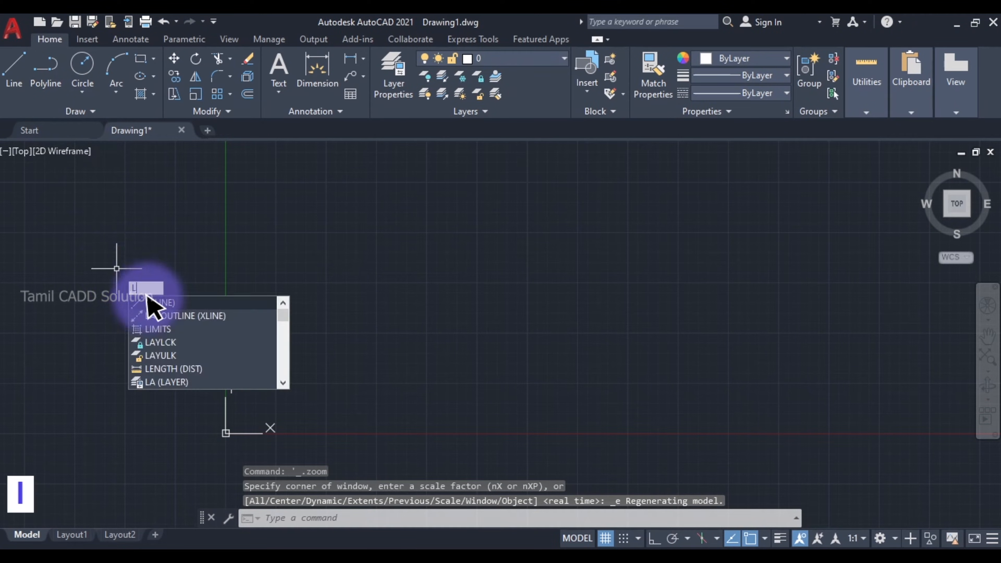
key(Escape)
text(r)
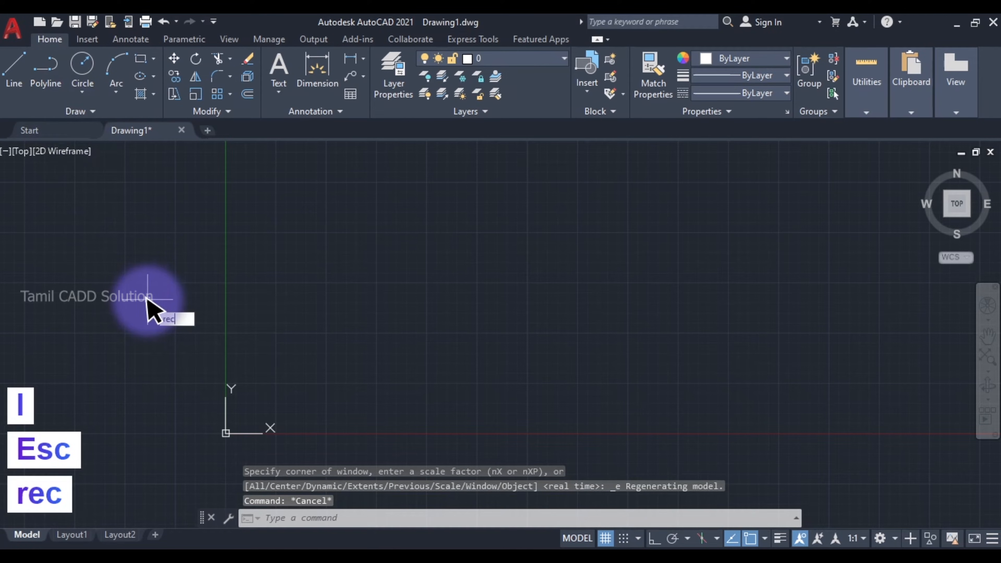
text(ec)
key(space)
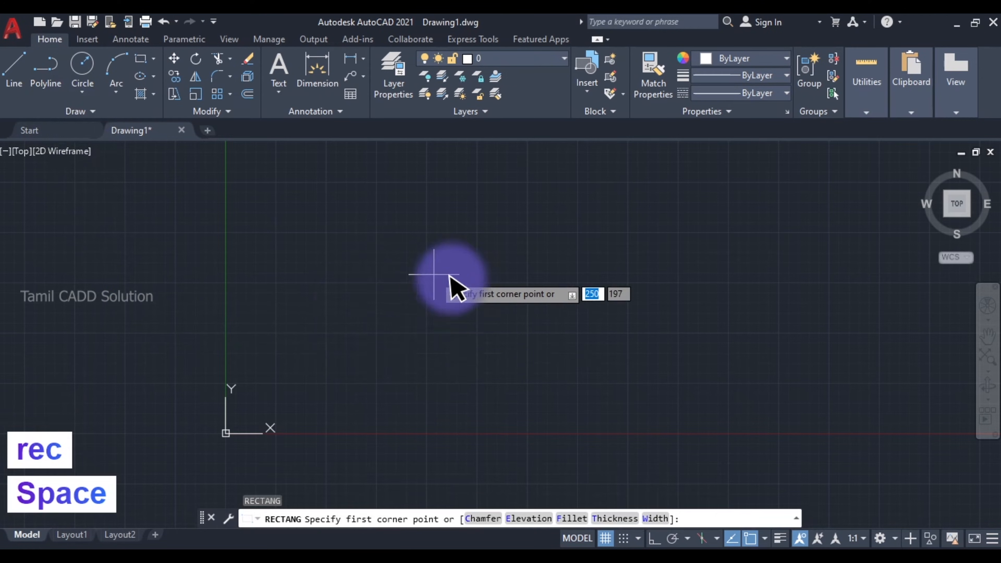
click(357, 292)
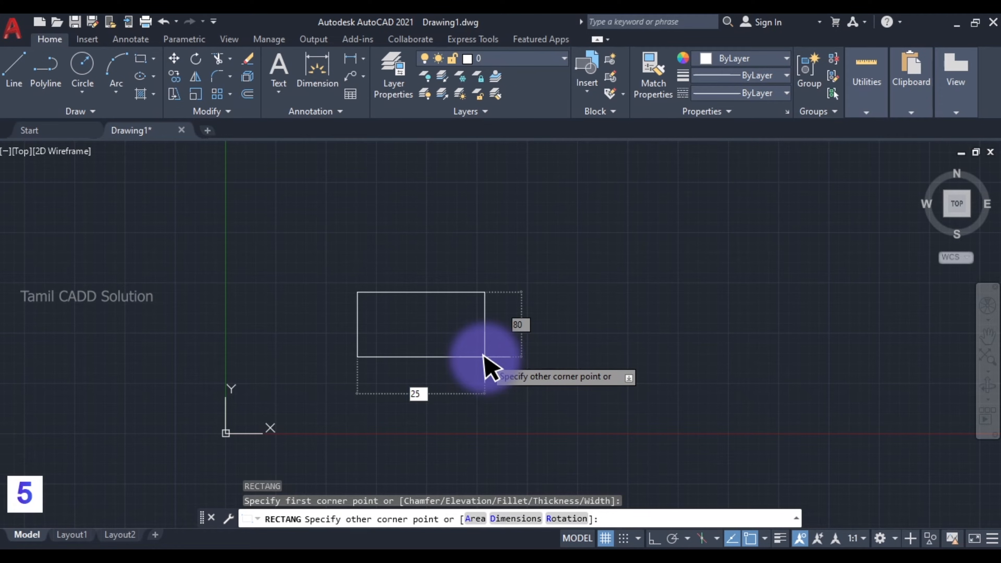
key(Tab)
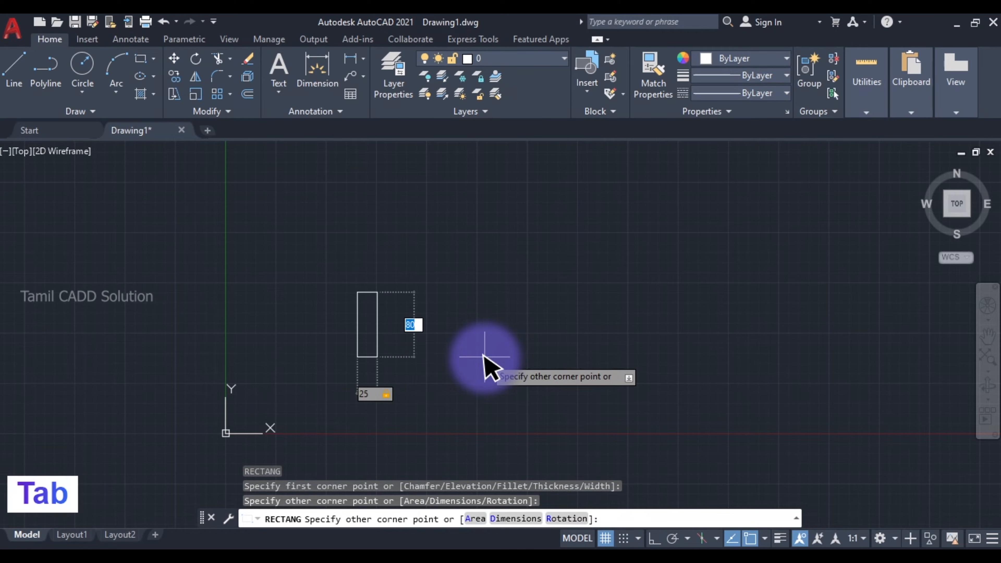
text(12)
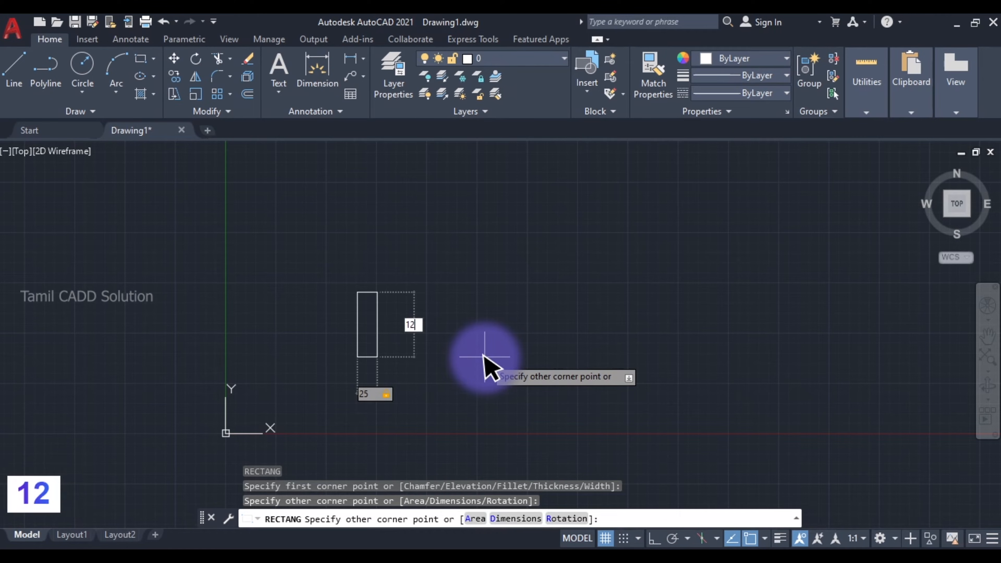
key(Return)
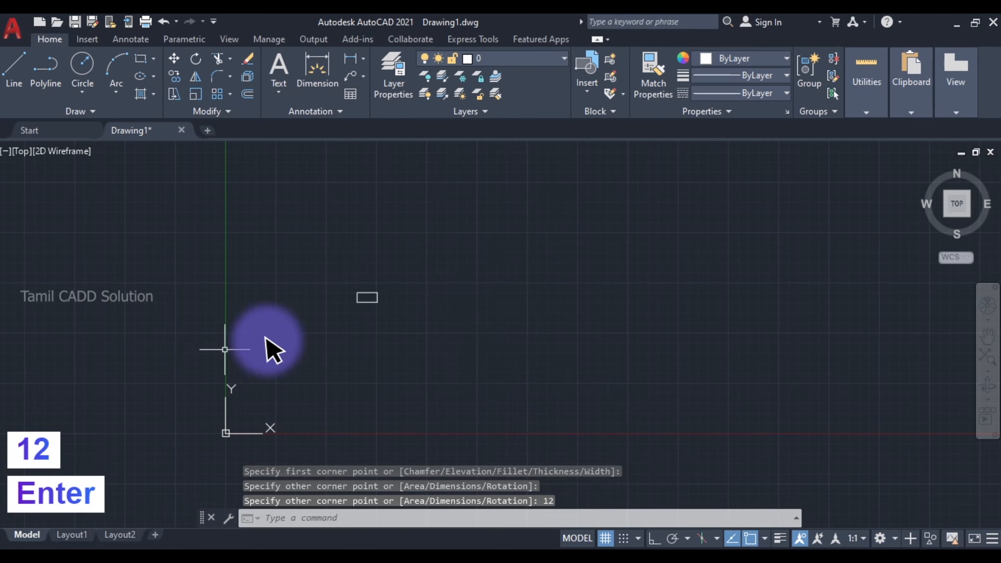
scroll(363, 283, up, 2)
middle_drag(368, 340, 458, 302)
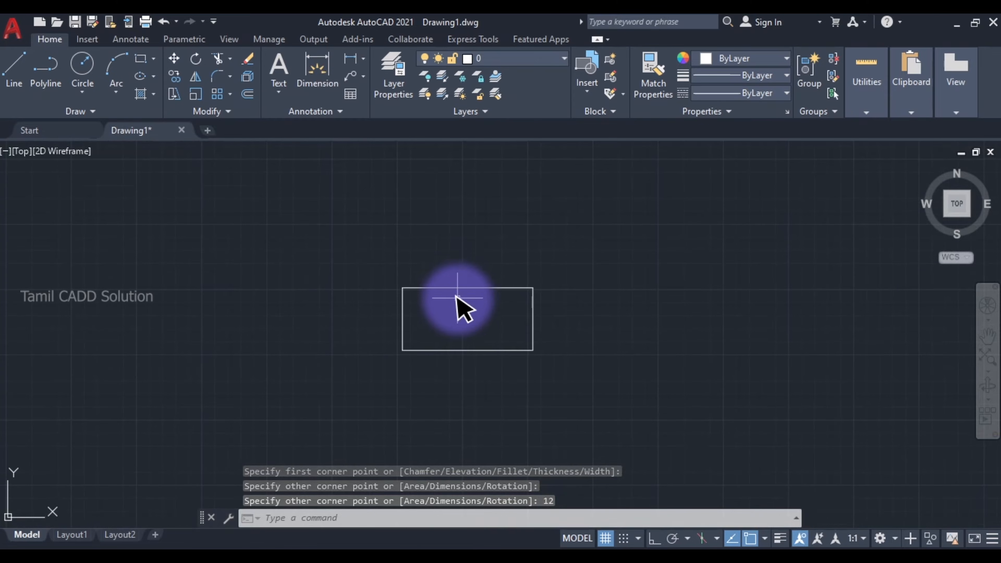
click(555, 343)
click(497, 336)
key(Escape)
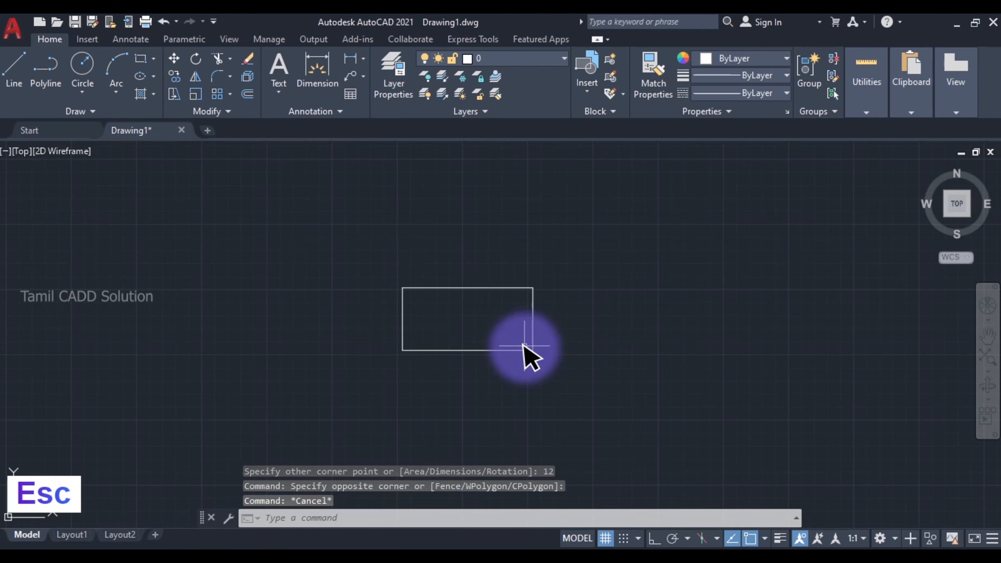
click(524, 350)
key(Escape)
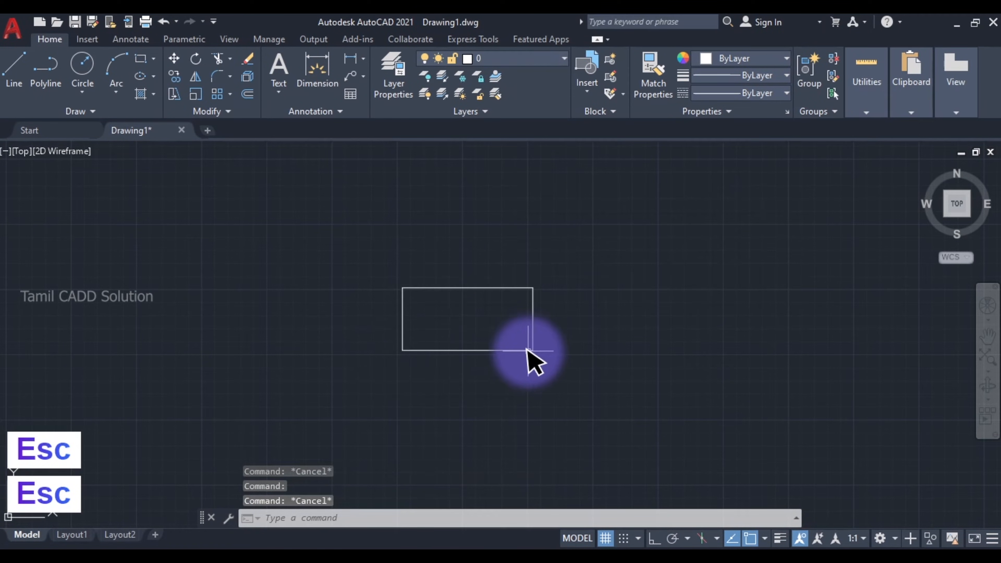
scroll(460, 310, down, 2)
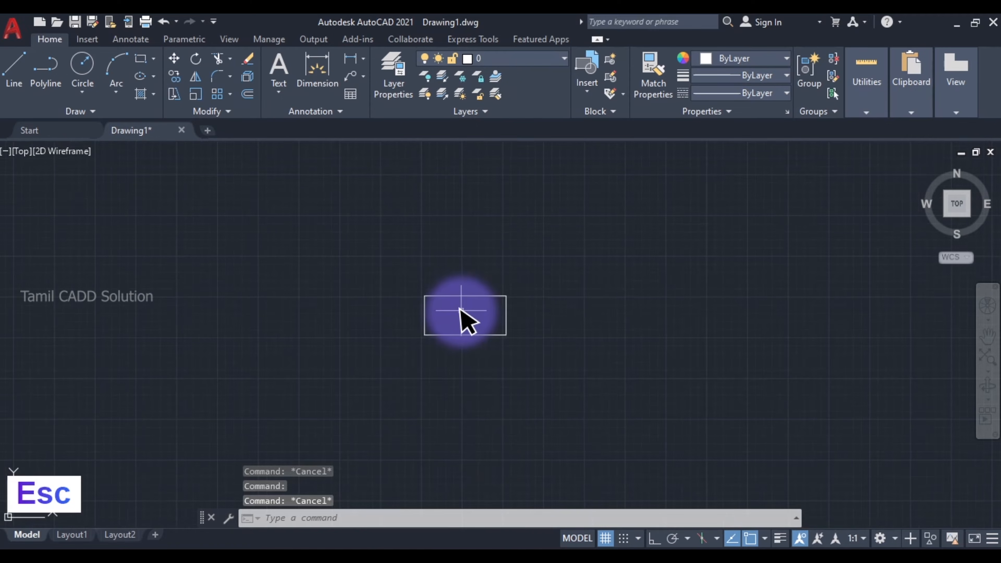
- Draw a vertical construction line through the center of the 25 by 12 mm rectangle
middle_drag(460, 310, 461, 319)
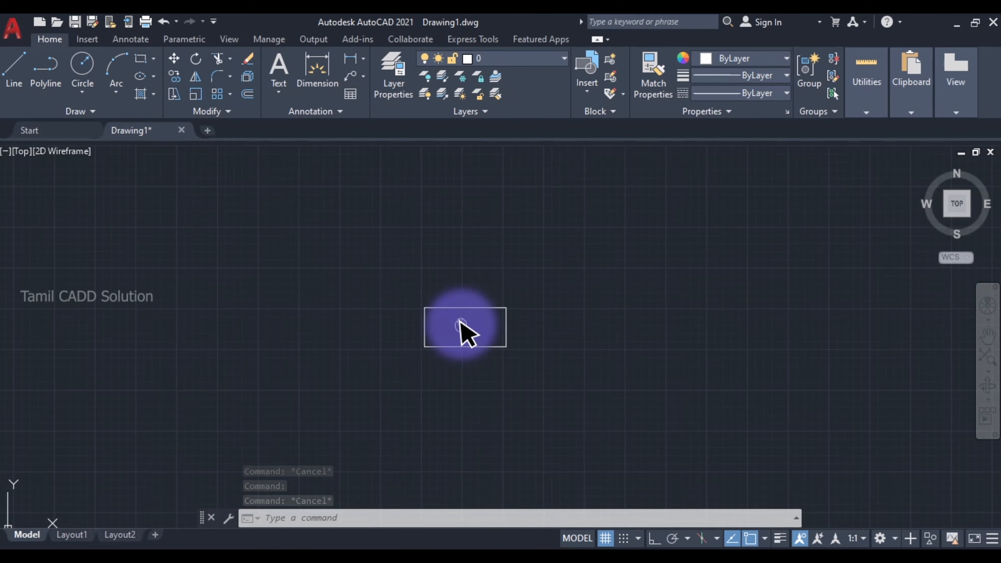
text(XL)
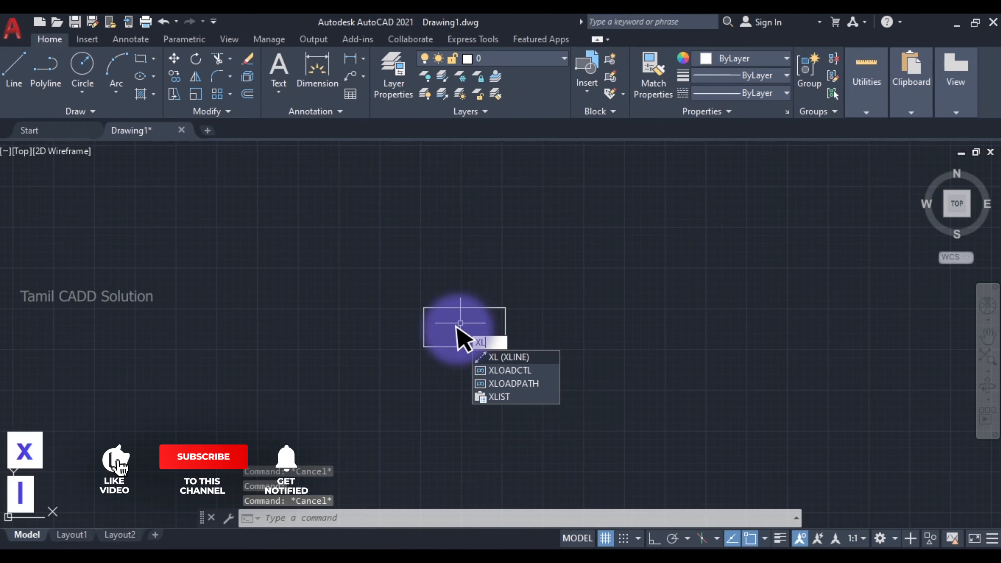
key(space)
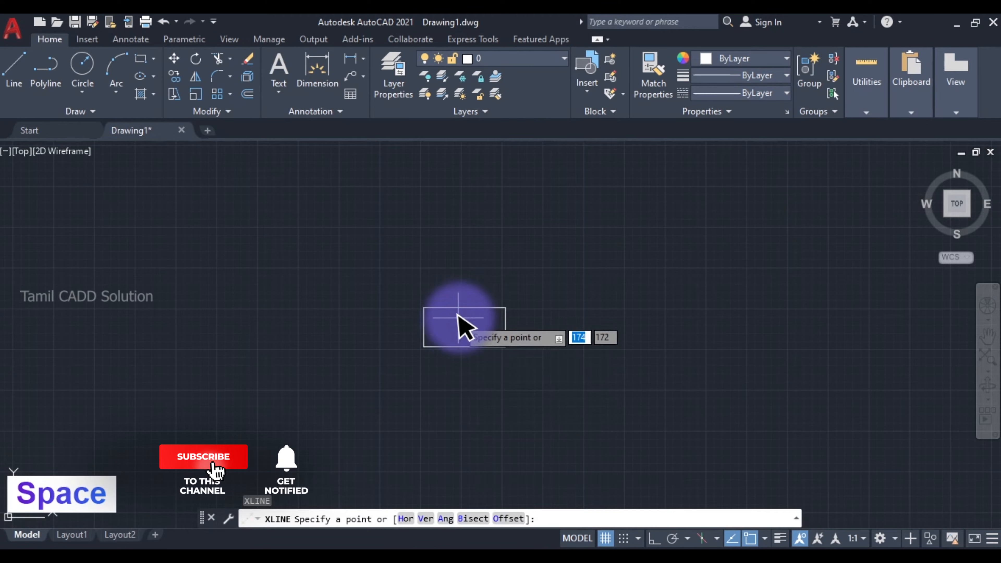
click(464, 327)
click(464, 379)
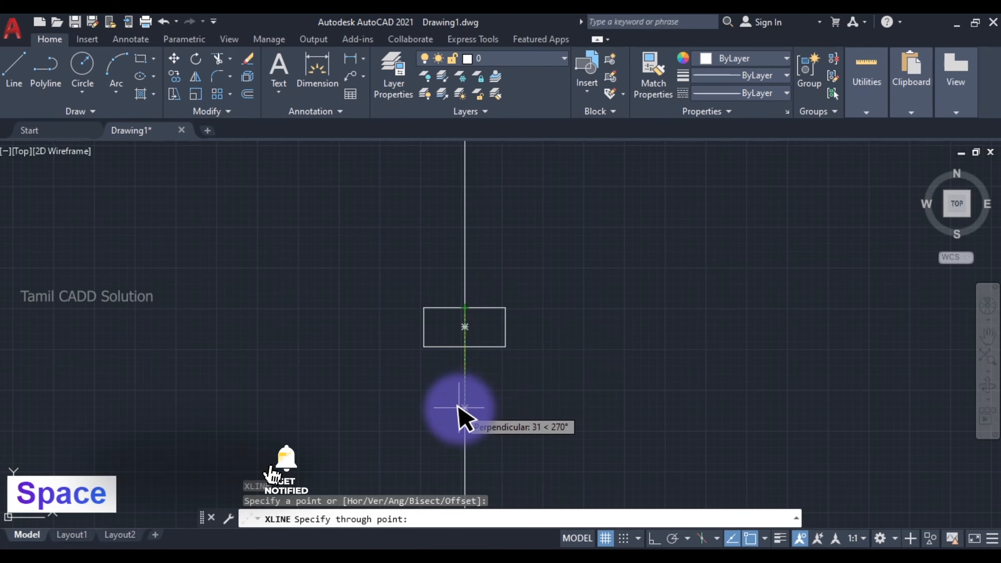
key(Escape)
scroll(475, 387, down, 2)
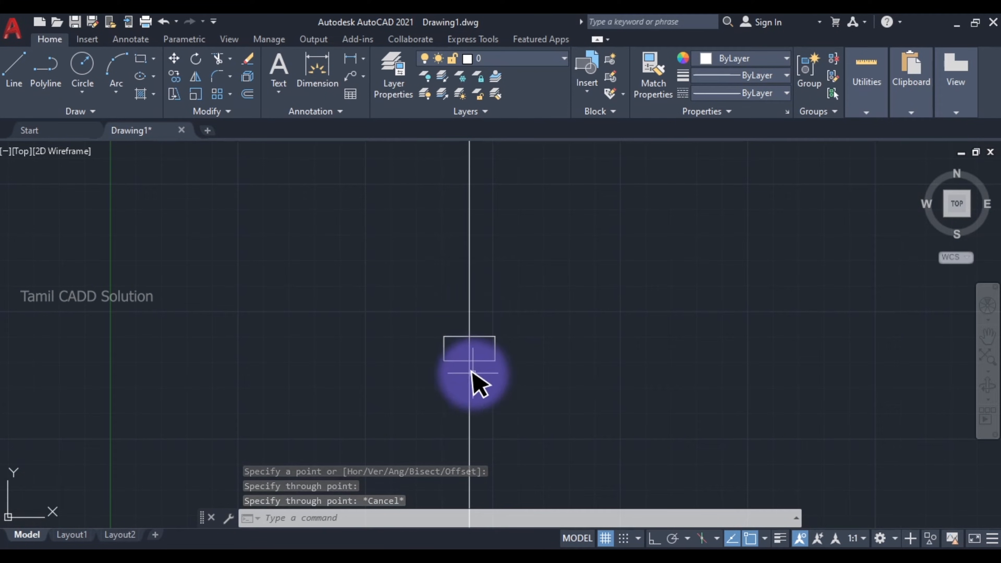
- Draw a horizontal construction line along the rectangle's top edge, through its two upper corners
text(x)
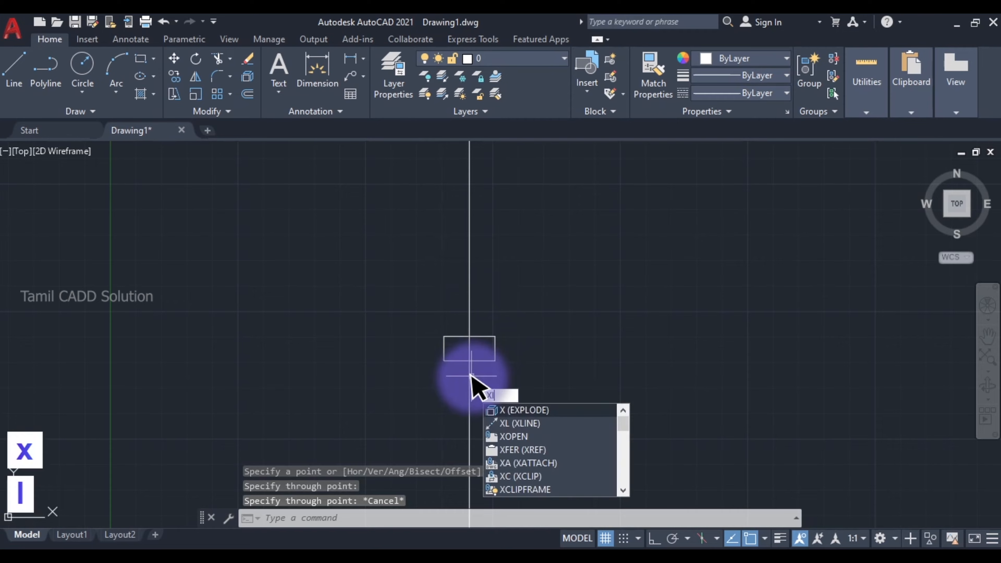
text(l)
key(space)
click(444, 336)
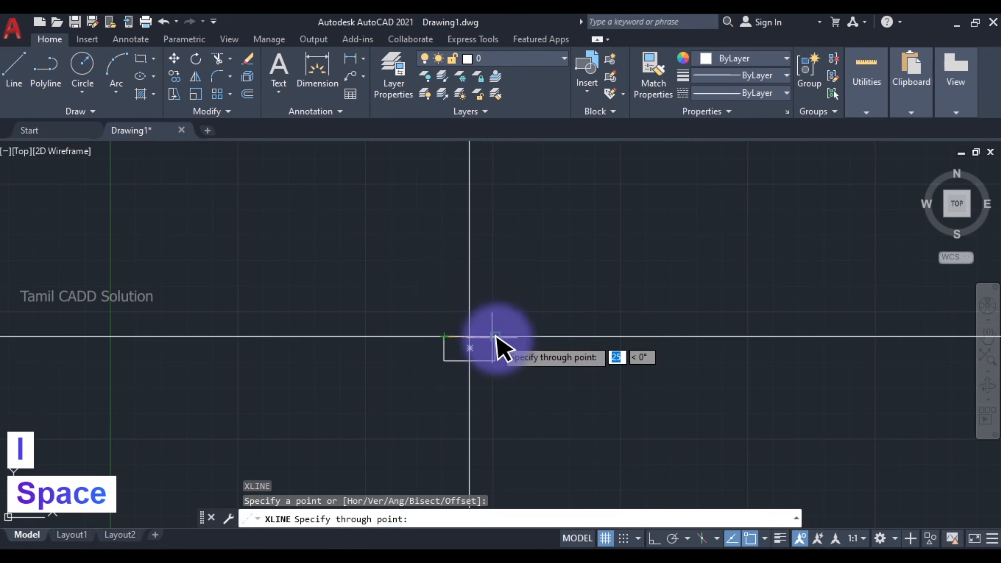
click(500, 337)
key(Escape)
scroll(426, 363, up, 2)
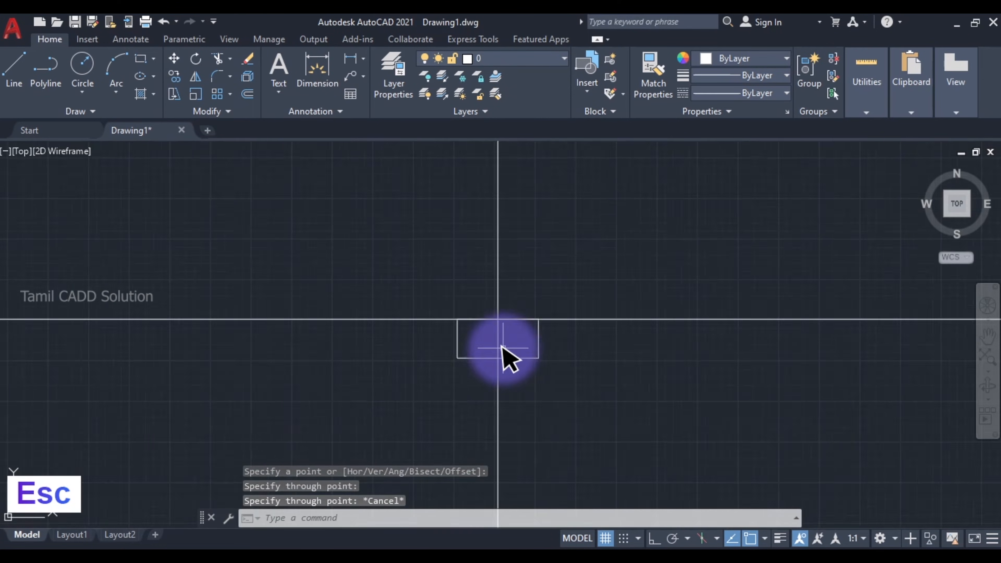
scroll(501, 348, up, 2)
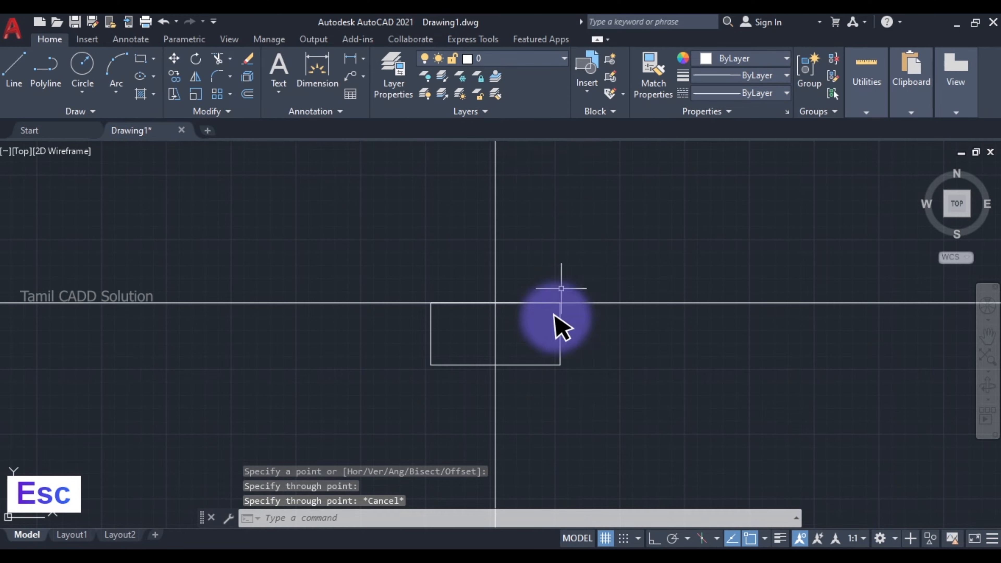
- Check the circle center's height in the Snipping Tool reference, and offset the horizontal construction line 65 mm upward in AutoCAD
click(381, 548)
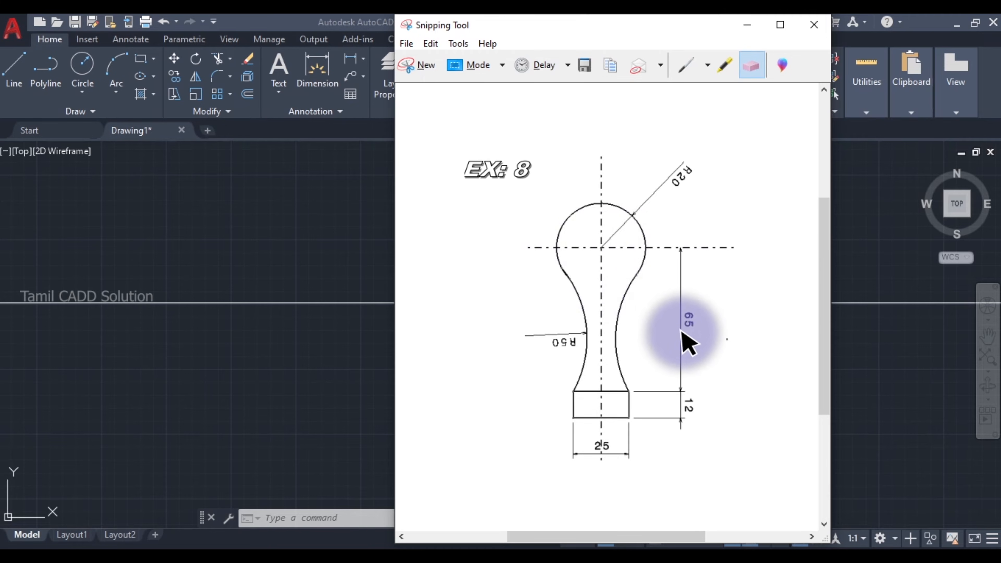
click(740, 24)
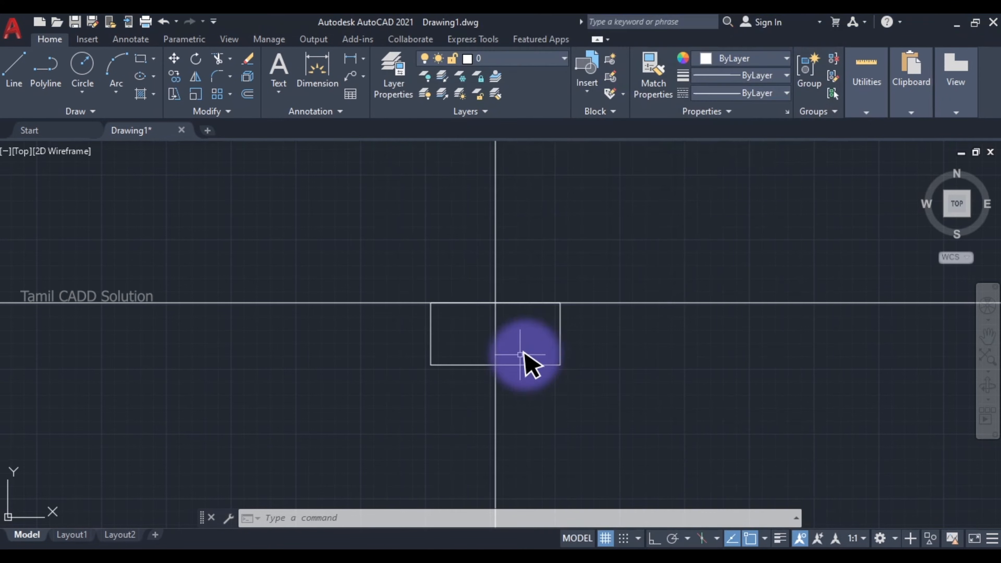
click(609, 290)
click(619, 339)
scroll(692, 347, down, 3)
scroll(662, 359, down, 2)
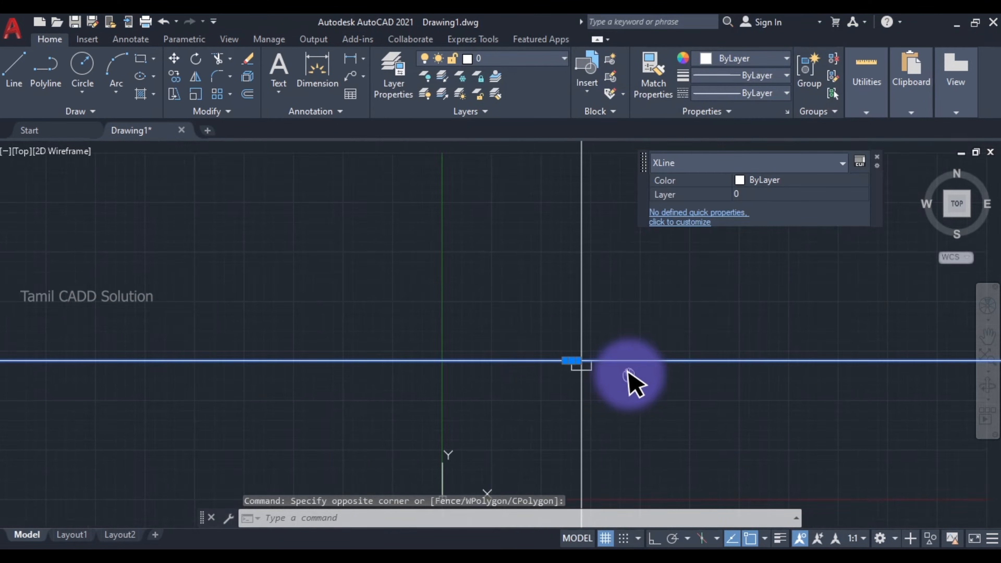
key(space)
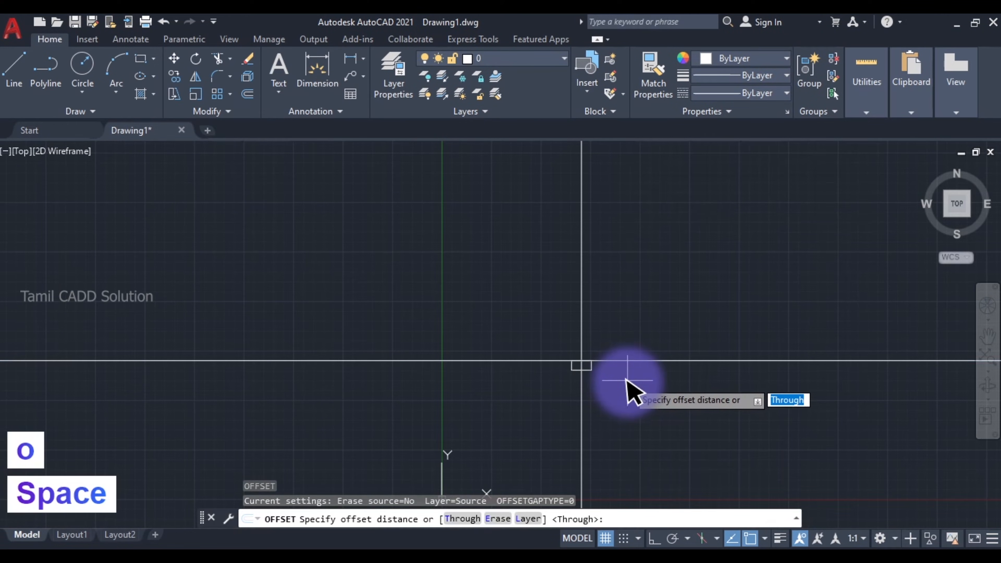
text(65)
key(Return)
click(628, 361)
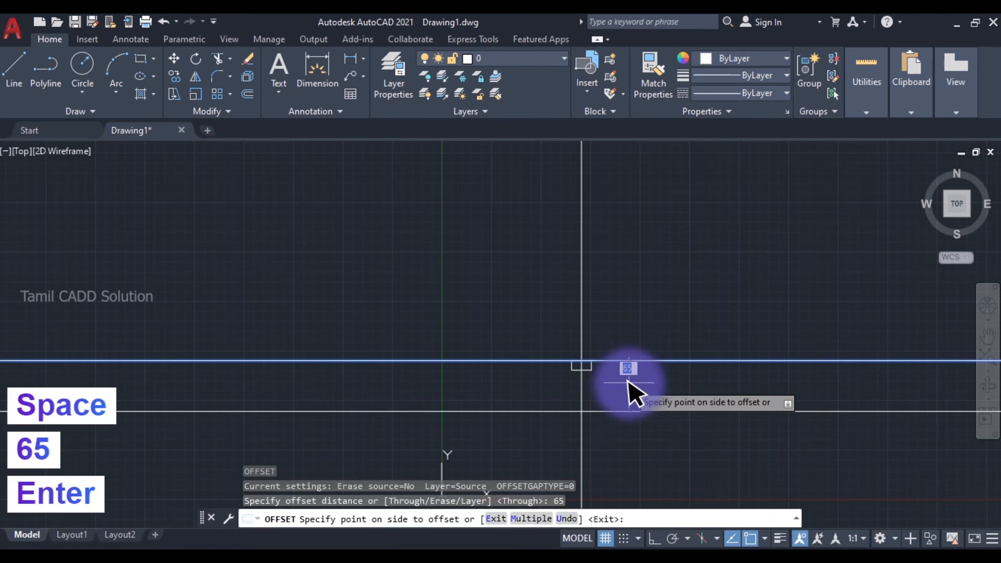
click(628, 273)
scroll(586, 340, up, 3)
key(Escape)
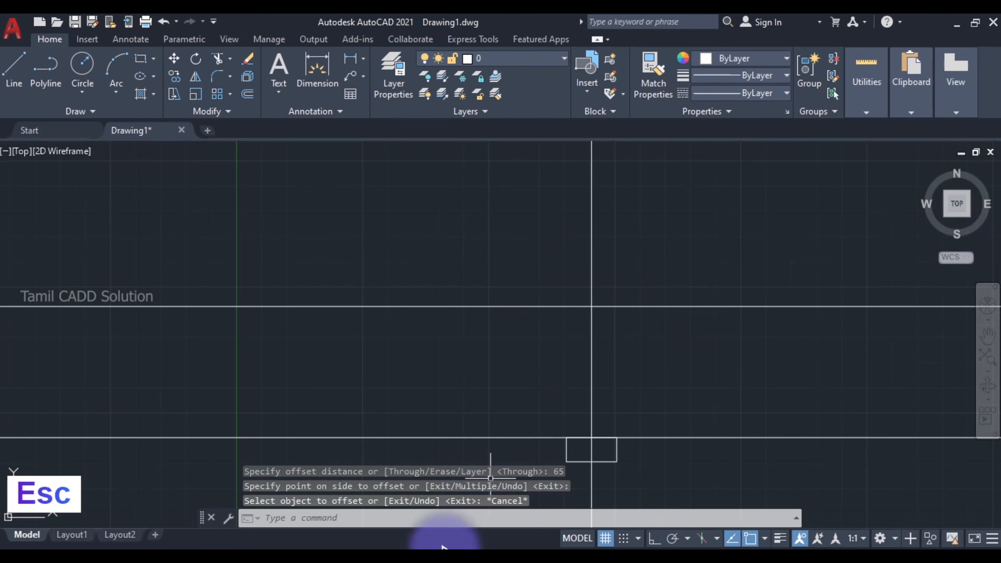
- Check the circle's radius in the Snipping Tool reference, and draw a 20 mm radius circle in AutoCAD at the upper construction line intersection
click(390, 546)
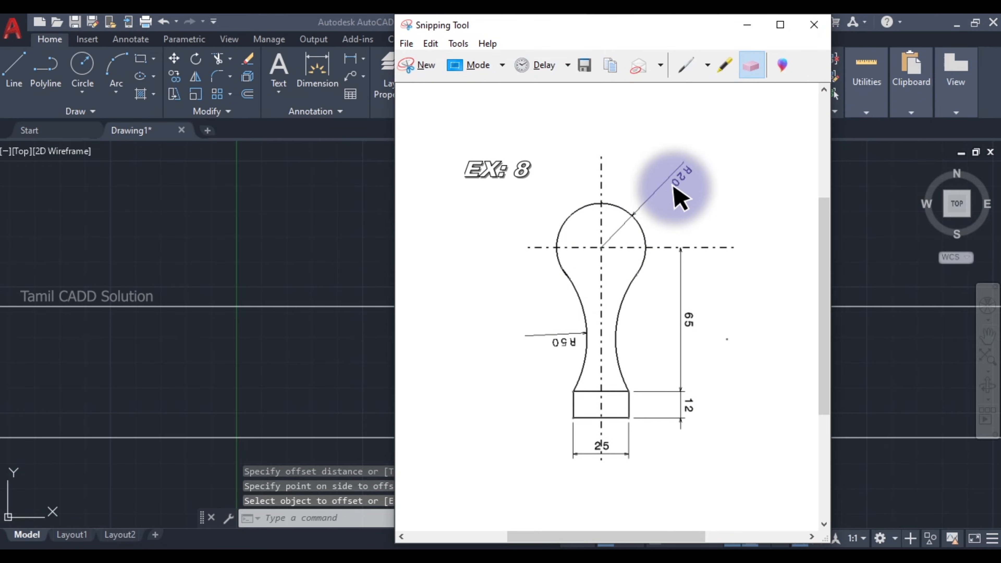
click(746, 24)
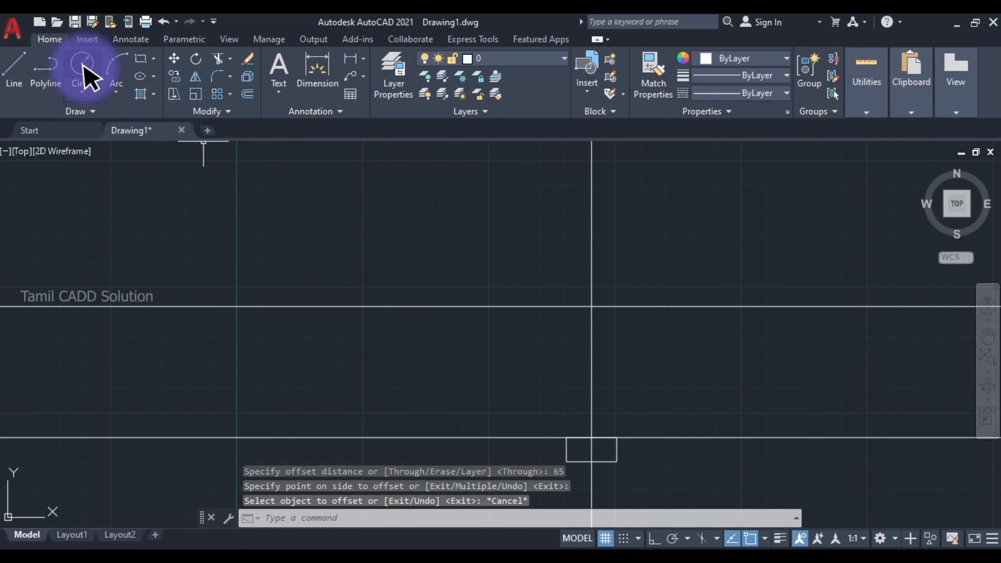
click(82, 65)
key(Escape)
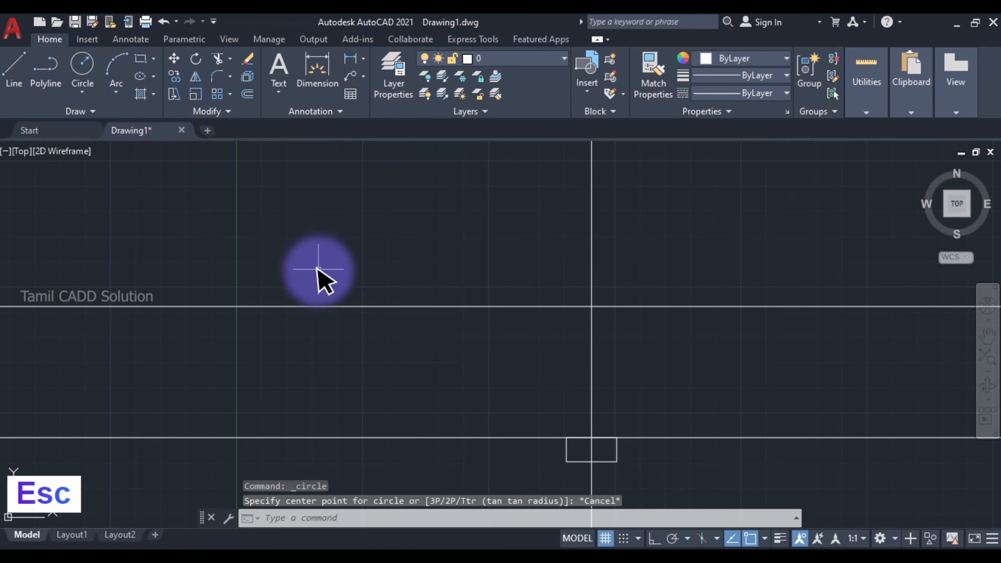
text(c)
key(space)
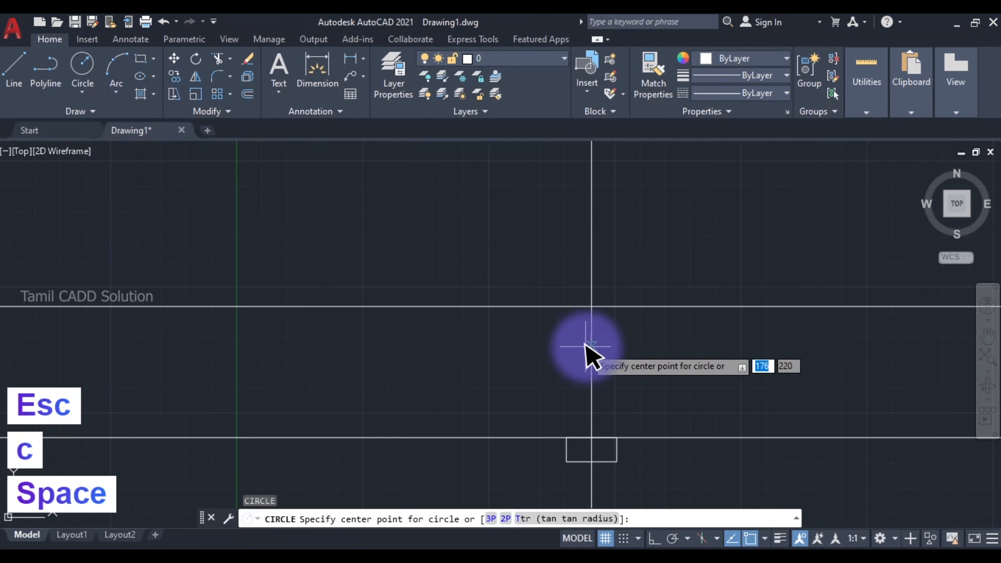
click(591, 306)
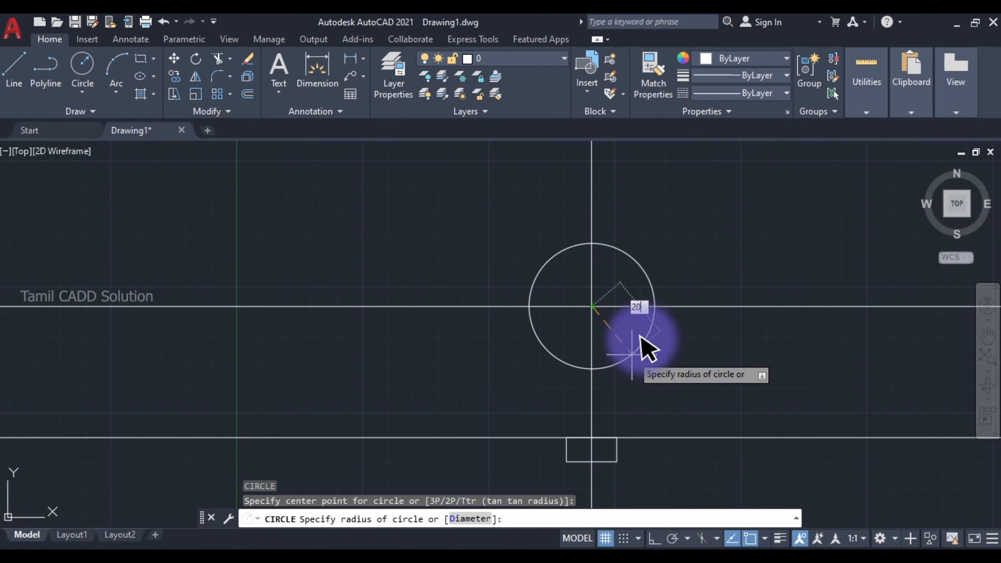
key(Return)
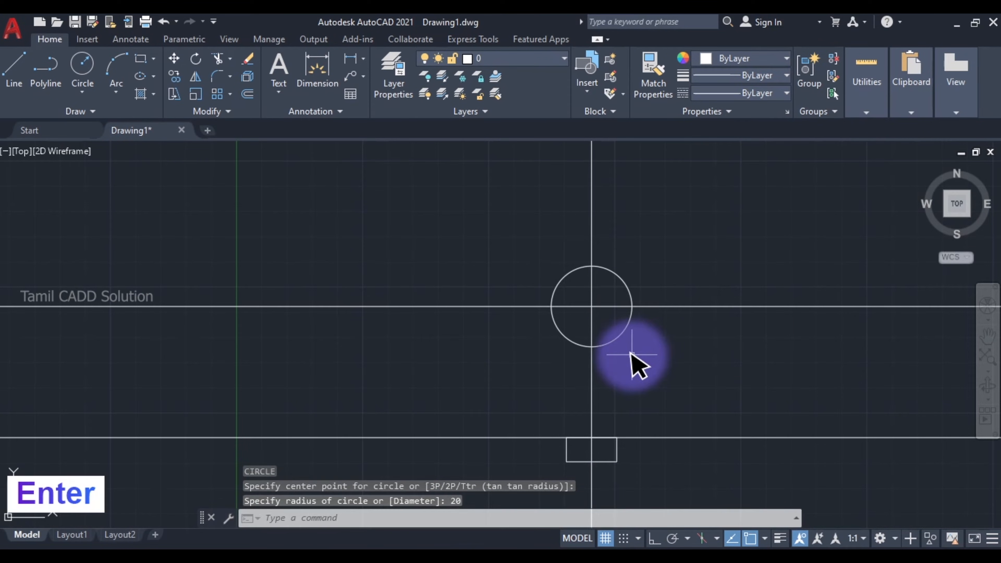
- Draw a Start, End, Radius arc of radius 50 mm from the circle's lower right side to the rectangle's upper right corner
mouse_move(603, 357)
middle_down()
mouse_move(513, 334)
mouse_move(453, 333)
mouse_move(511, 275)
middle_up()
scroll(451, 333, up, 2)
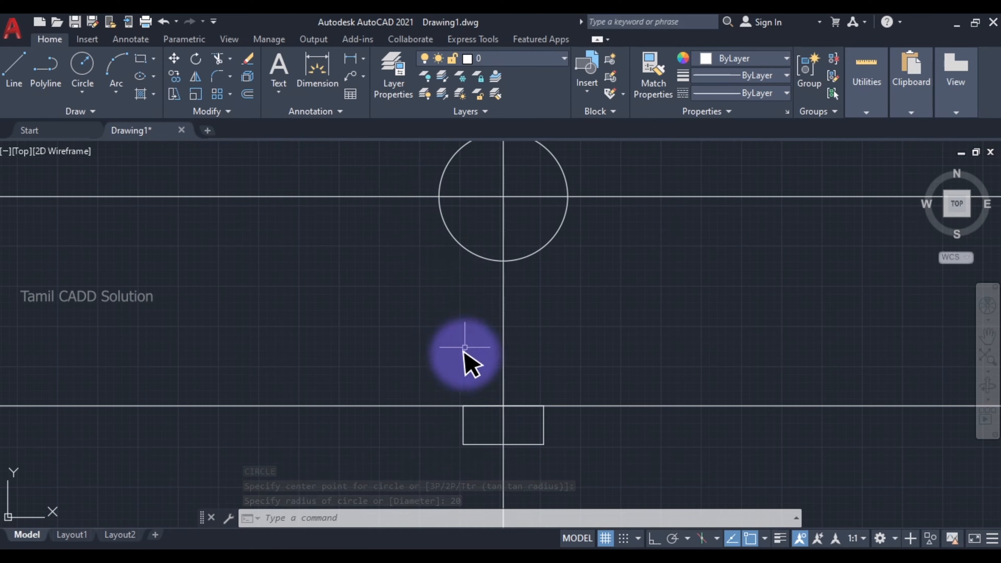
scroll(471, 395, down, 2)
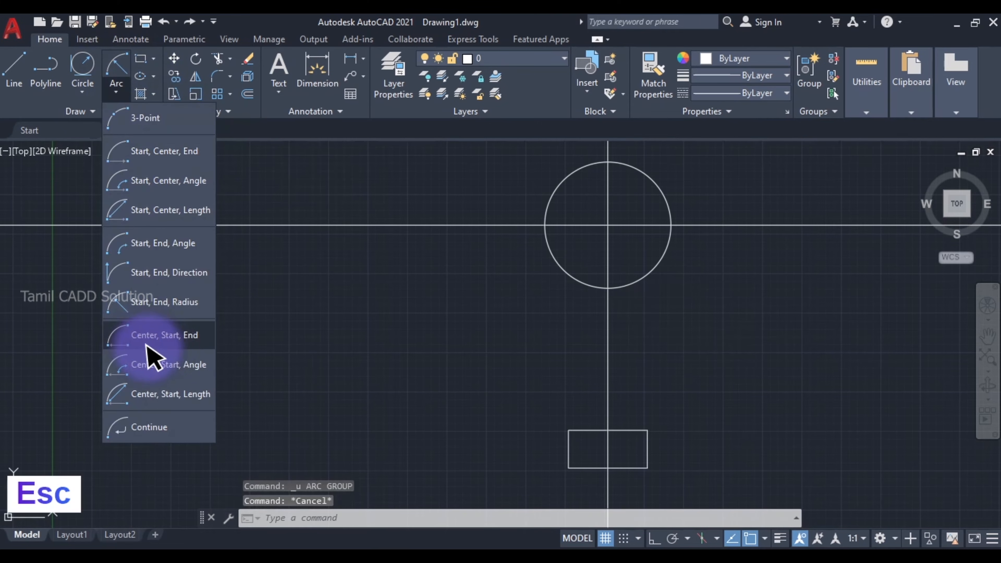
click(159, 301)
middle_drag(849, 357, 654, 335)
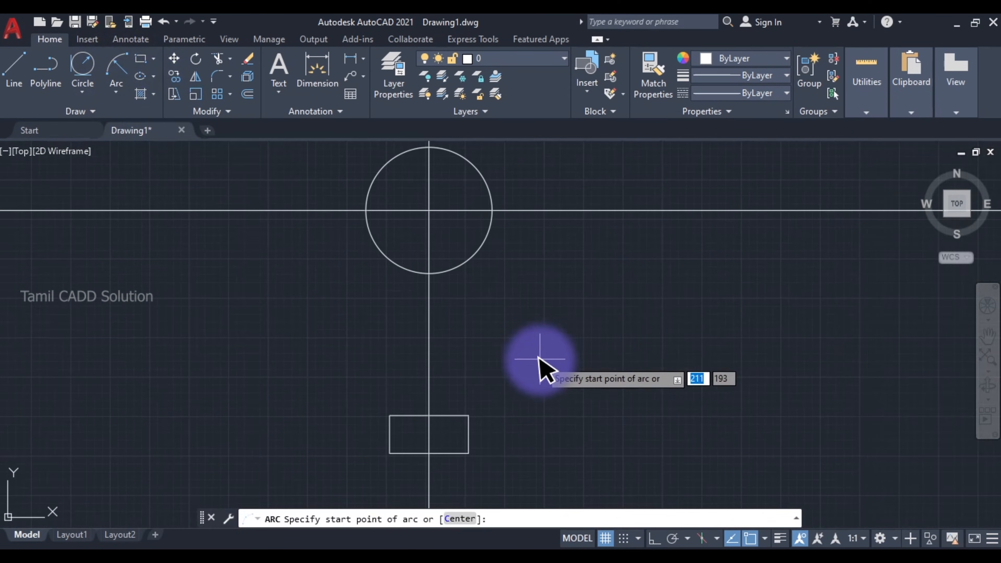
click(475, 251)
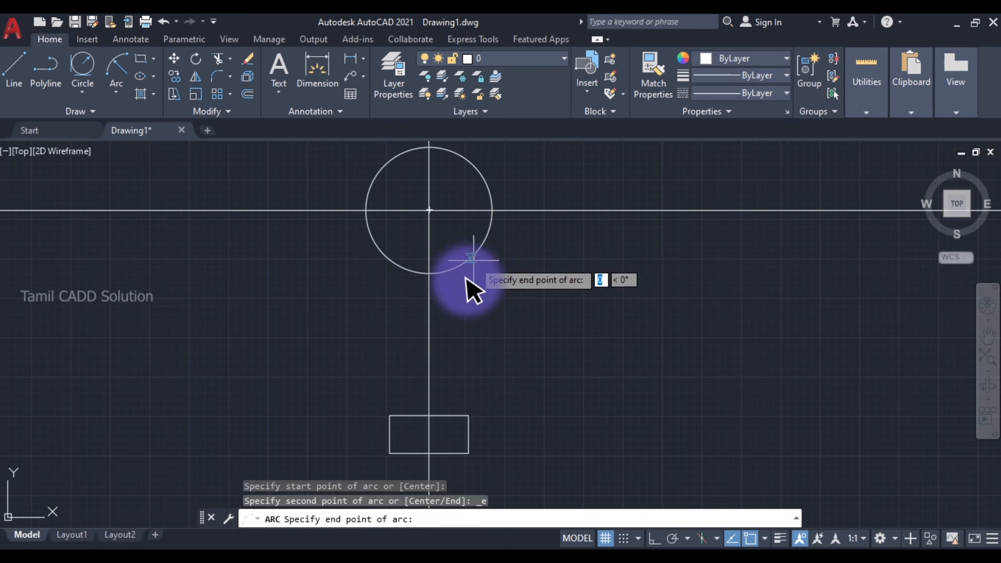
click(470, 416)
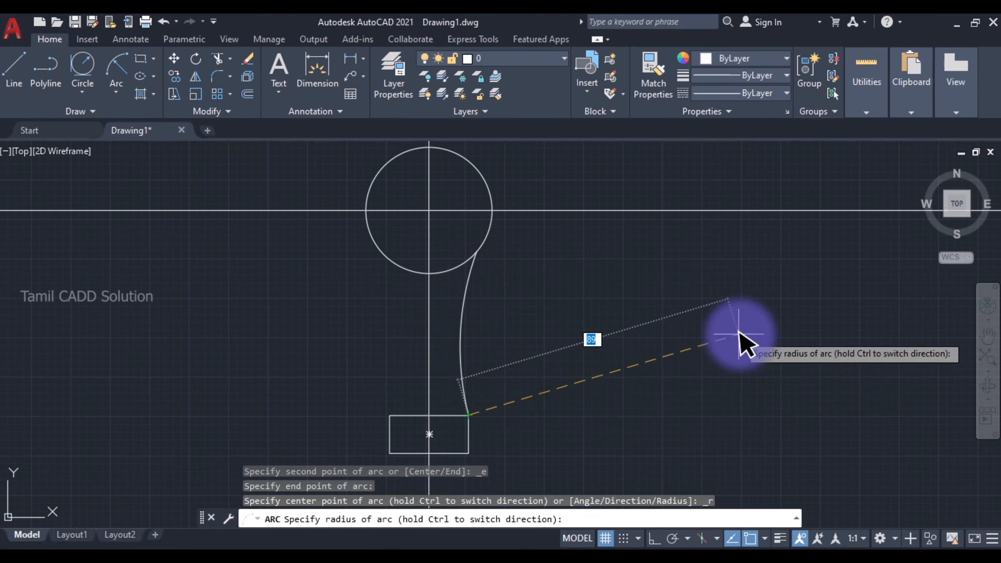
text(50)
key(Return)
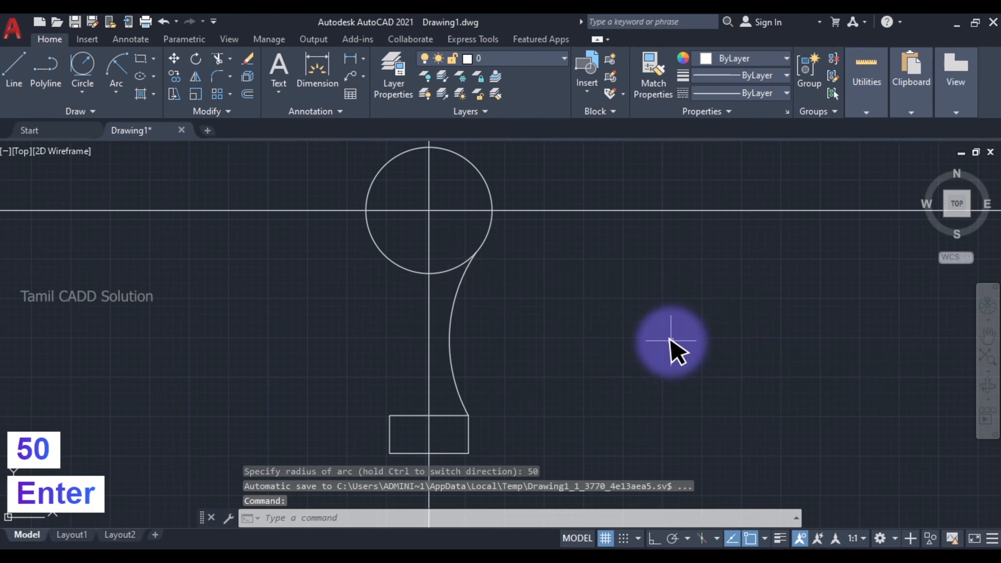
- Examine up close how the arc's upper end meets the circle
scroll(471, 254, up, 10)
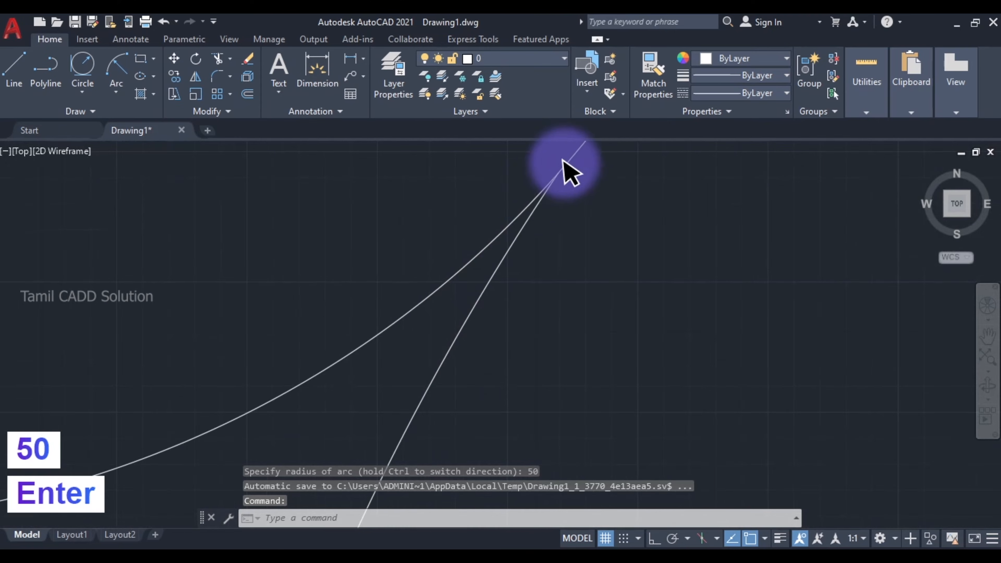
scroll(477, 318, up, 5)
scroll(508, 238, down, 9)
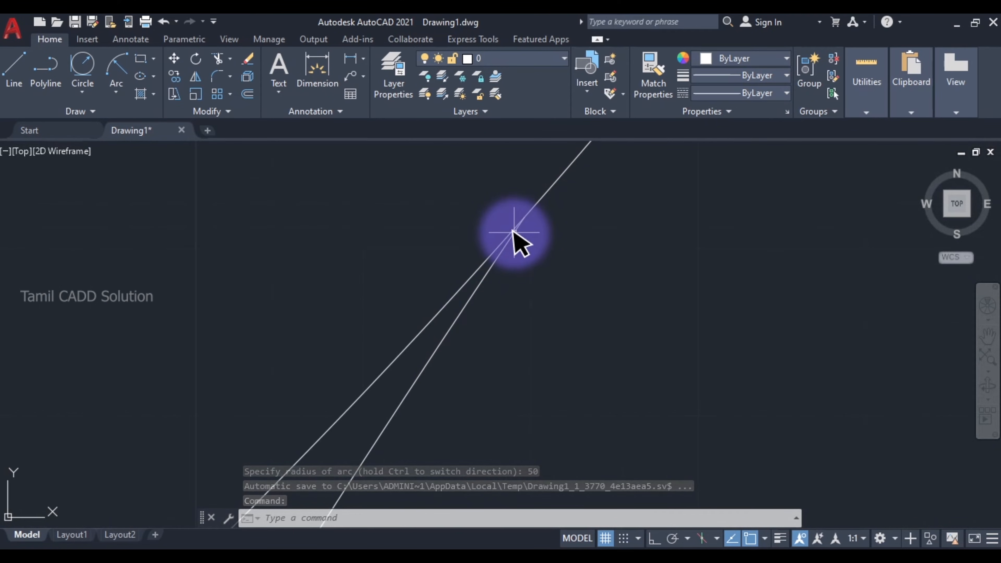
scroll(512, 248, down, 2)
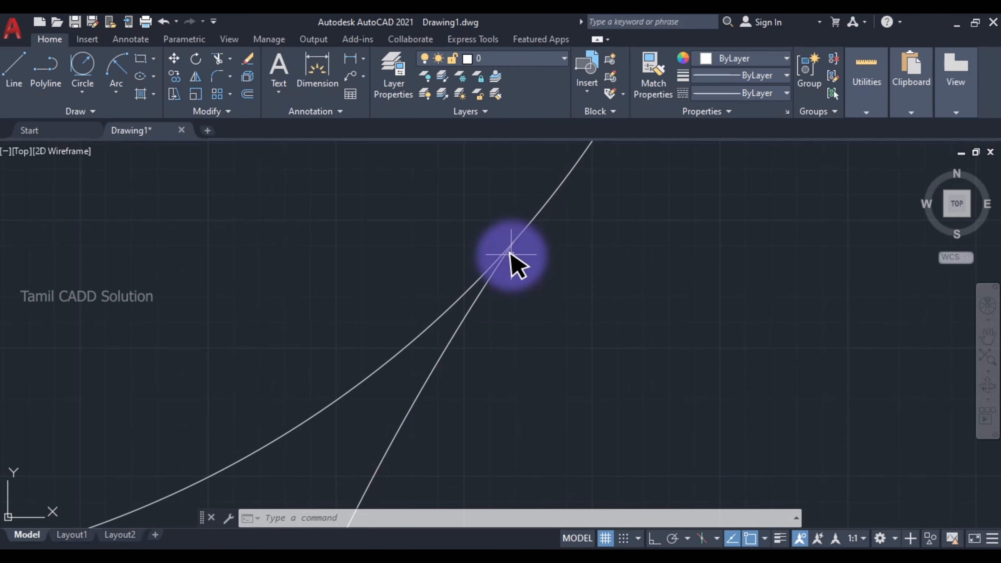
scroll(512, 254, down, 5)
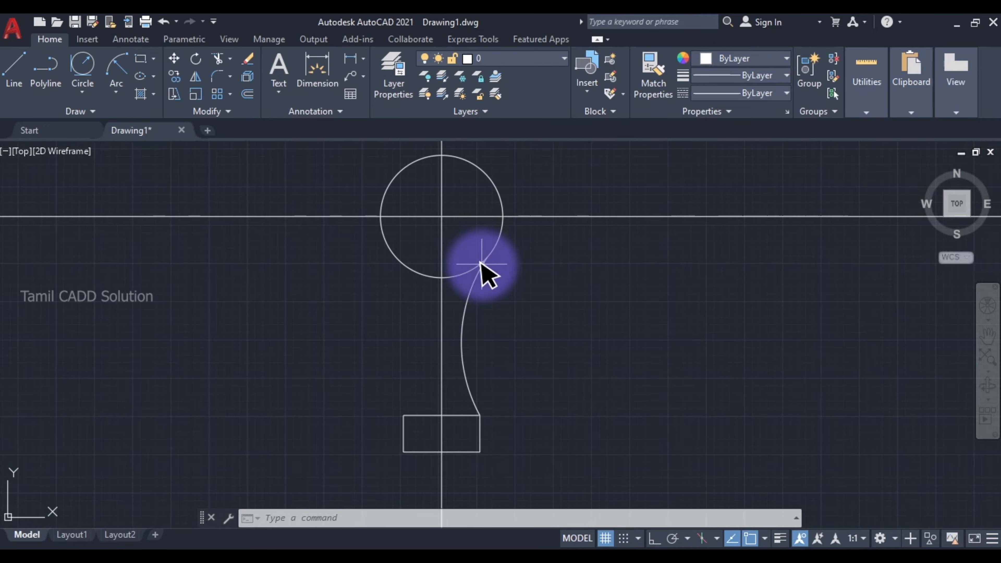
scroll(481, 264, up, 10)
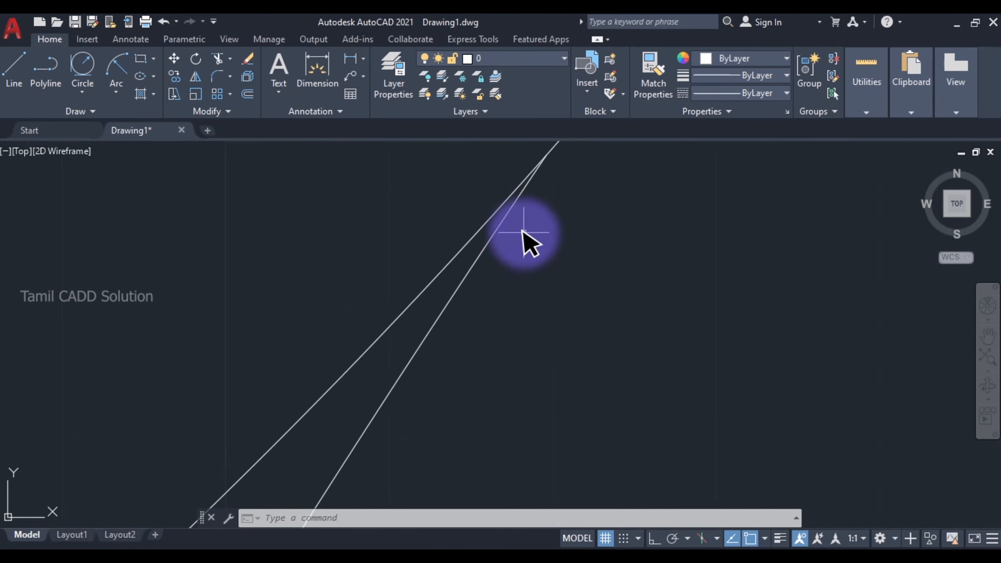
scroll(530, 216, down, 12)
scroll(449, 351, up, 4)
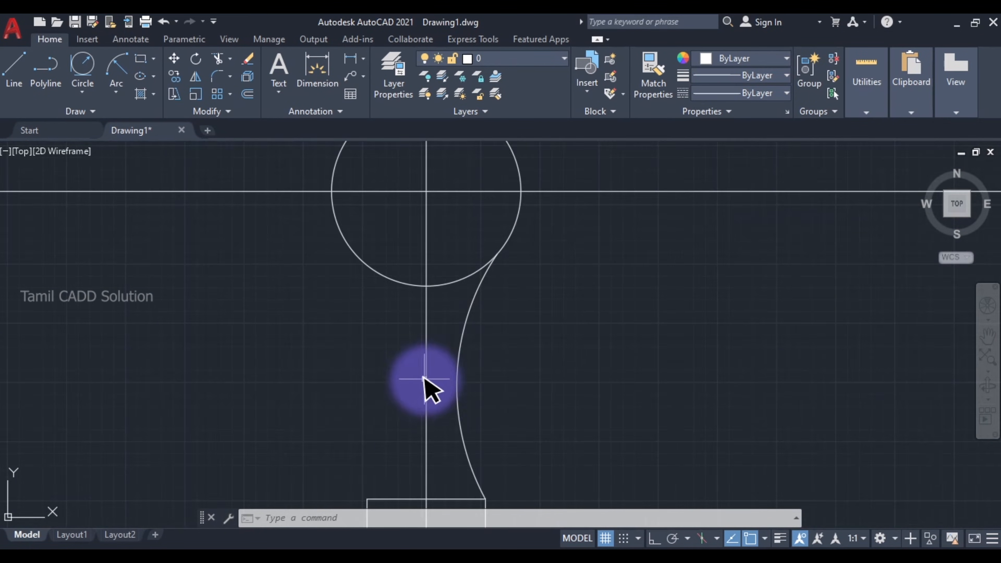
- Mirror the R50 side arc across the vertical construction line, keeping the source arc
click(463, 349)
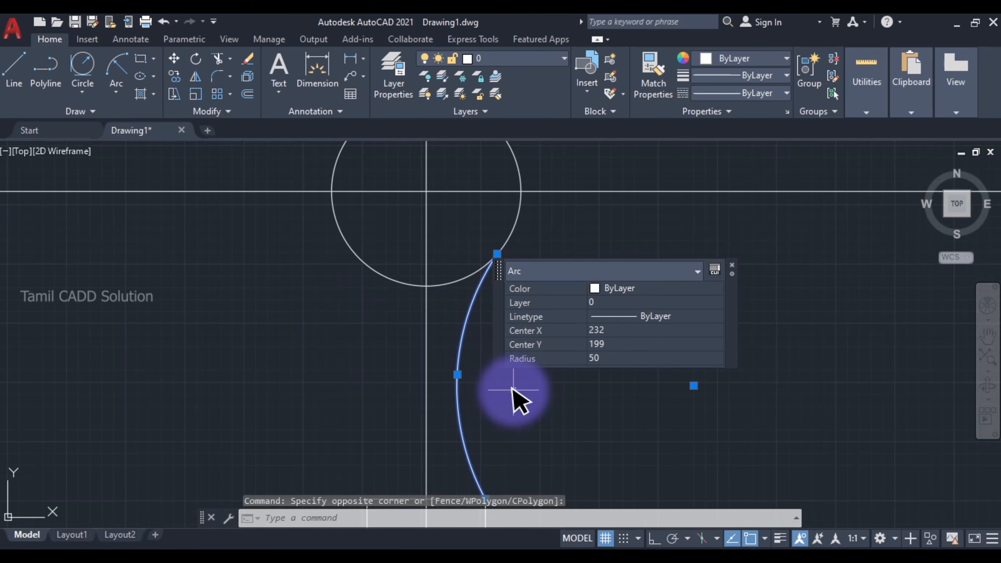
text(mi)
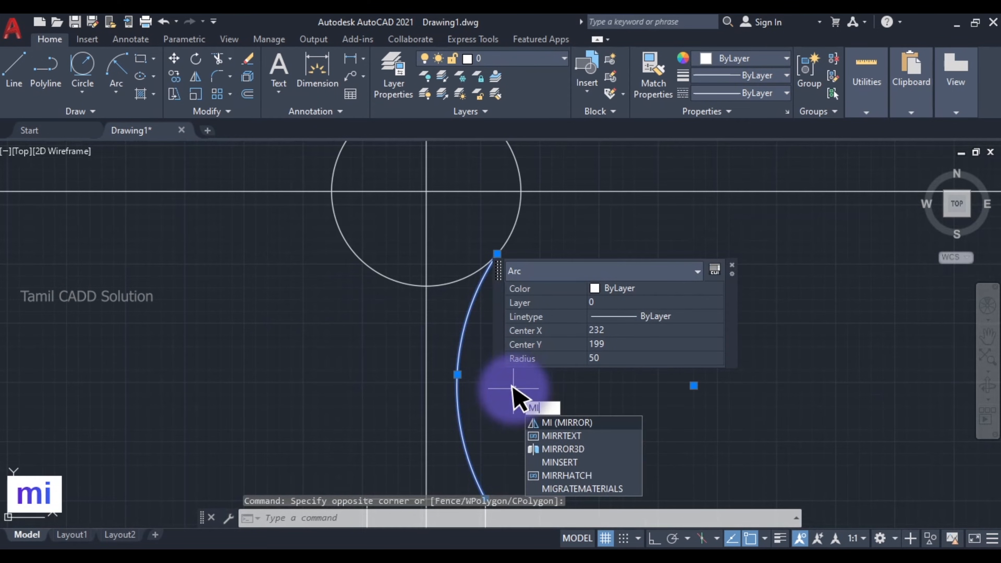
key(space)
click(425, 283)
middle_drag(412, 425, 420, 335)
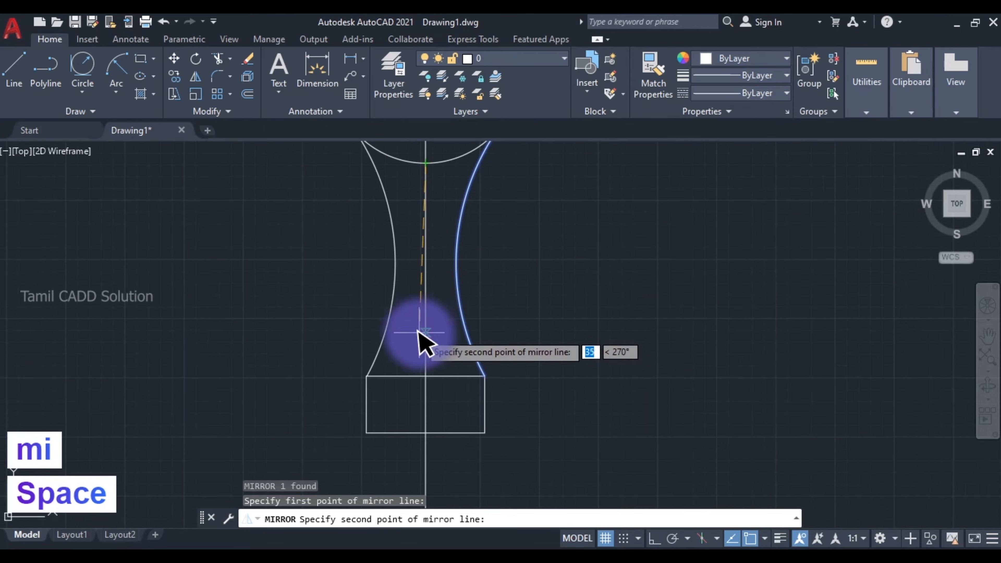
click(425, 376)
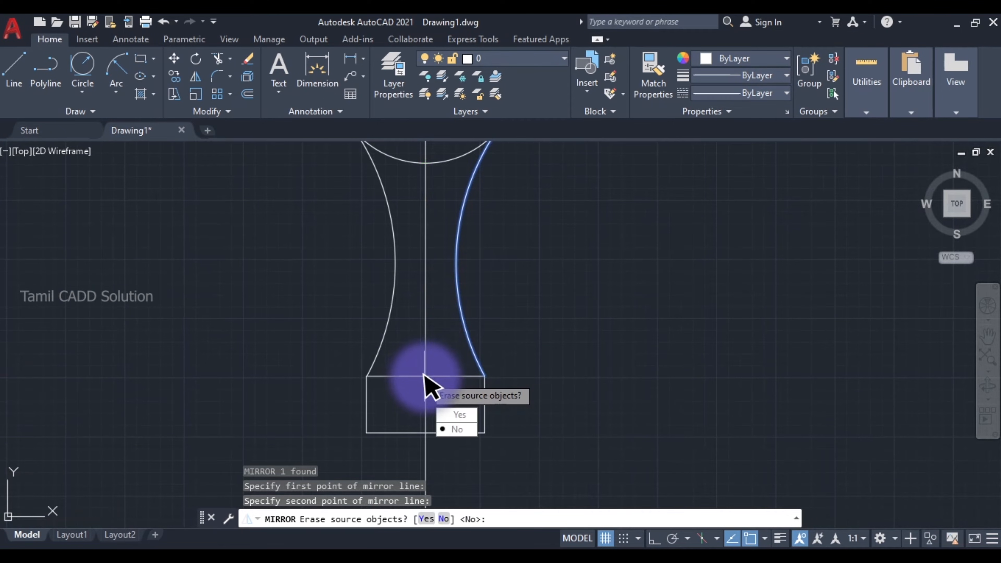
key(space)
- Trim away the circle's lower portion between the two side arcs
middle_drag(420, 297, 453, 399)
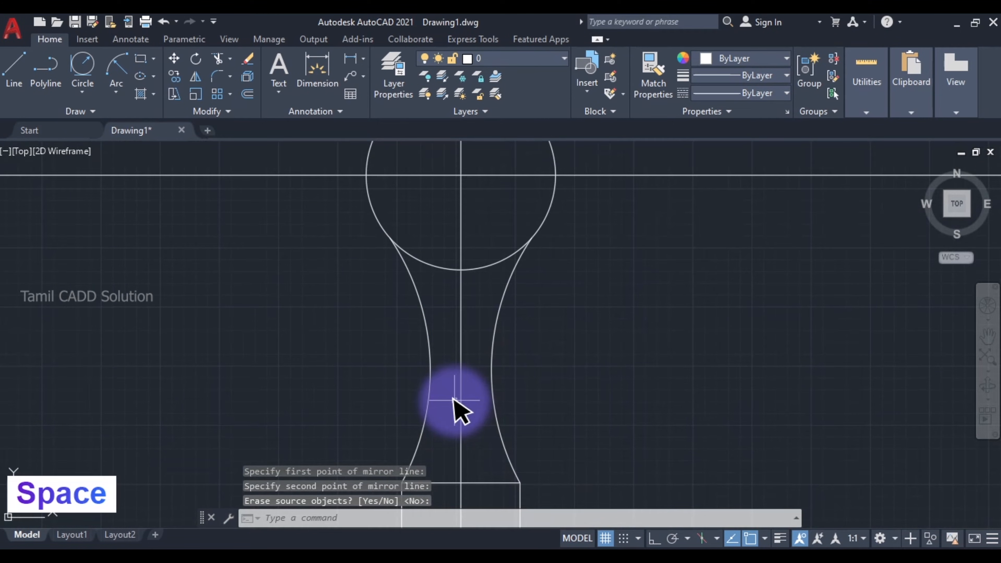
text(tr)
key(space)
key(space)
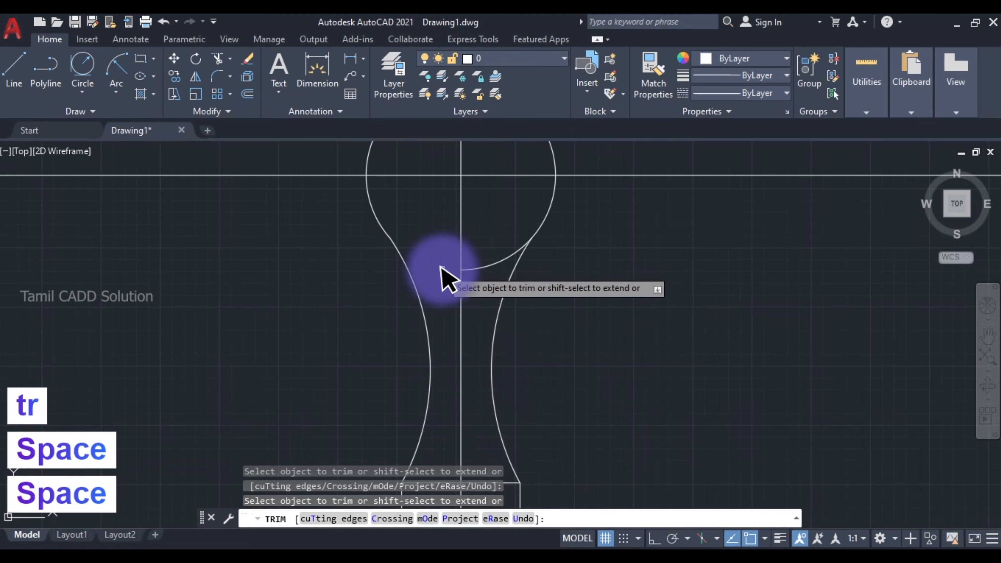
click(490, 266)
scroll(376, 234, down, 2)
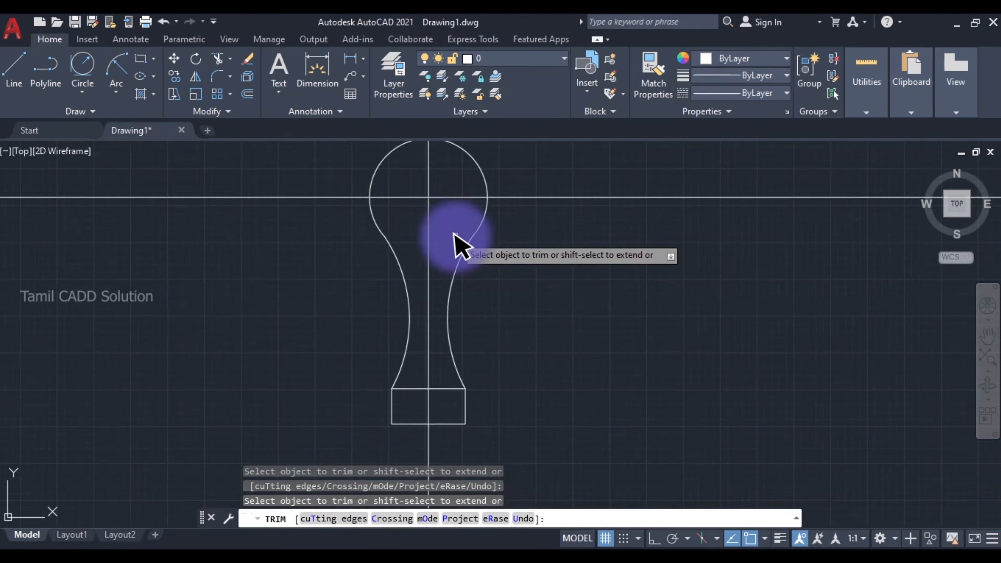
scroll(454, 234, up, 3)
scroll(402, 263, down, 5)
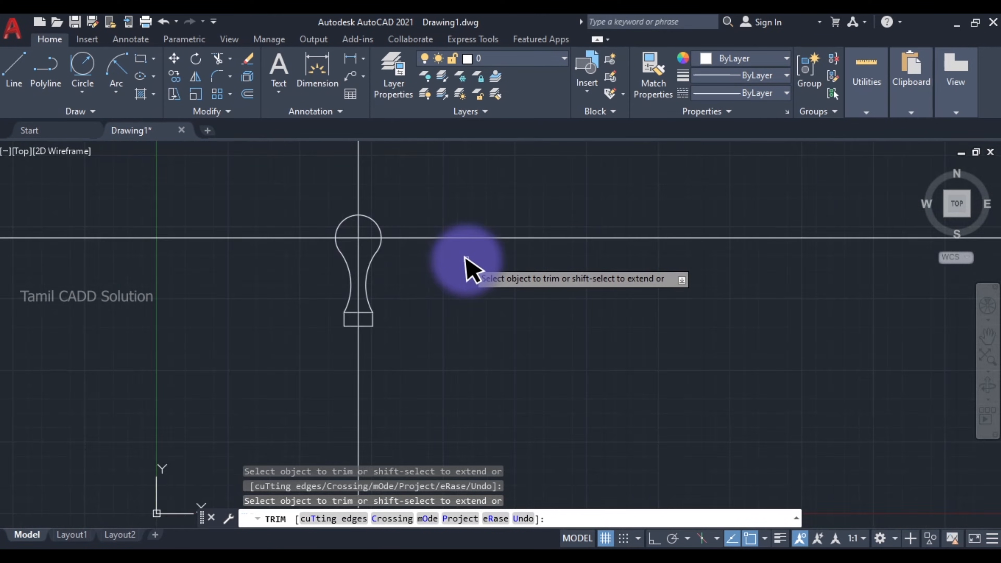
middle_drag(466, 258, 492, 239)
scroll(378, 206, up, 5)
middle_drag(402, 249, 442, 210)
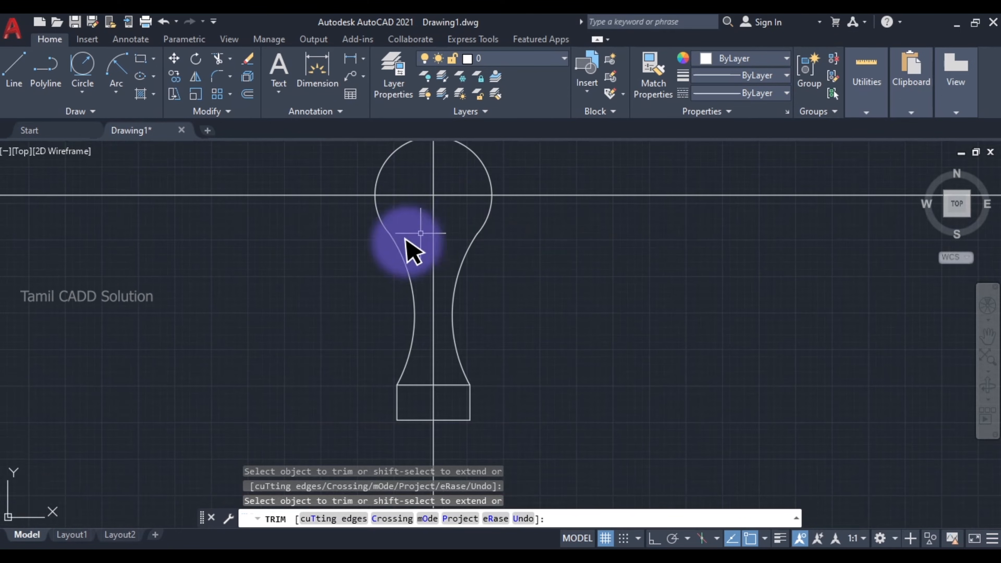
key(Escape)
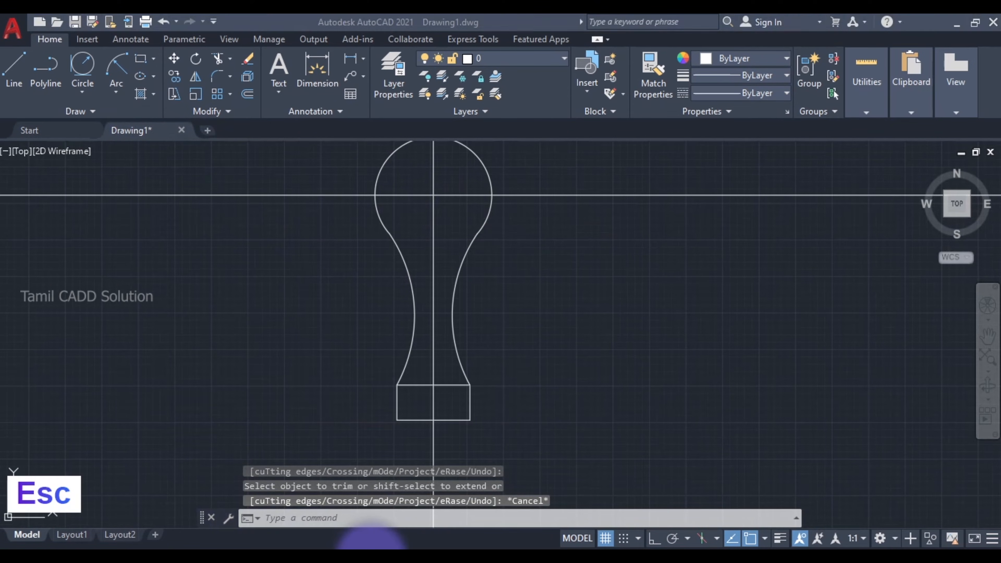
- Switch to the Snipping Tool reference, compare the handle profile with it, and return to AutoCAD
click(370, 552)
mouse_move(582, 23)
mouse_down()
mouse_move(151, 17)
mouse_move(105, 34)
mouse_up()
scroll(436, 224, down, 4)
scroll(420, 262, up, 5)
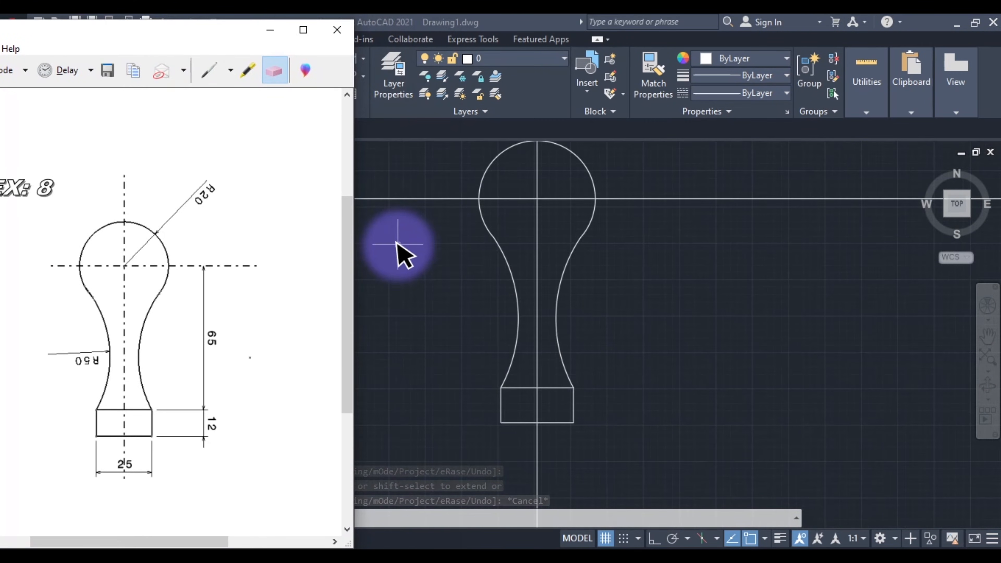
click(447, 280)
click(373, 559)
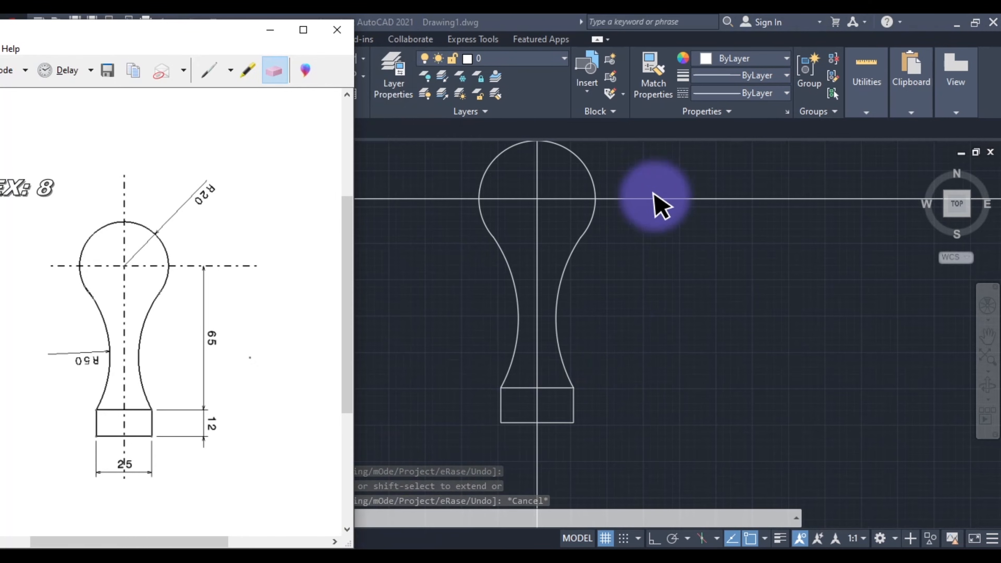
click(607, 279)
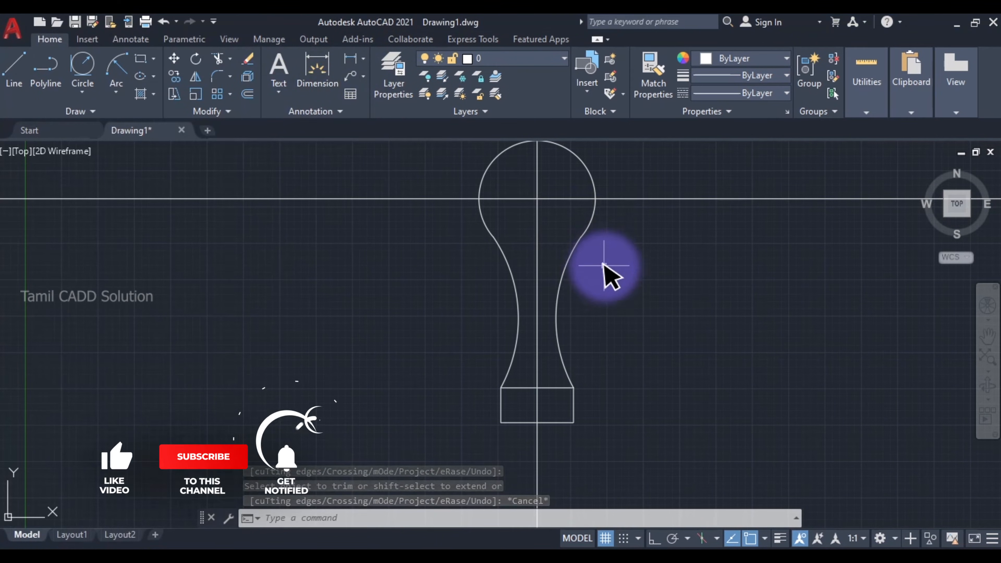
scroll(603, 272, down, 2)
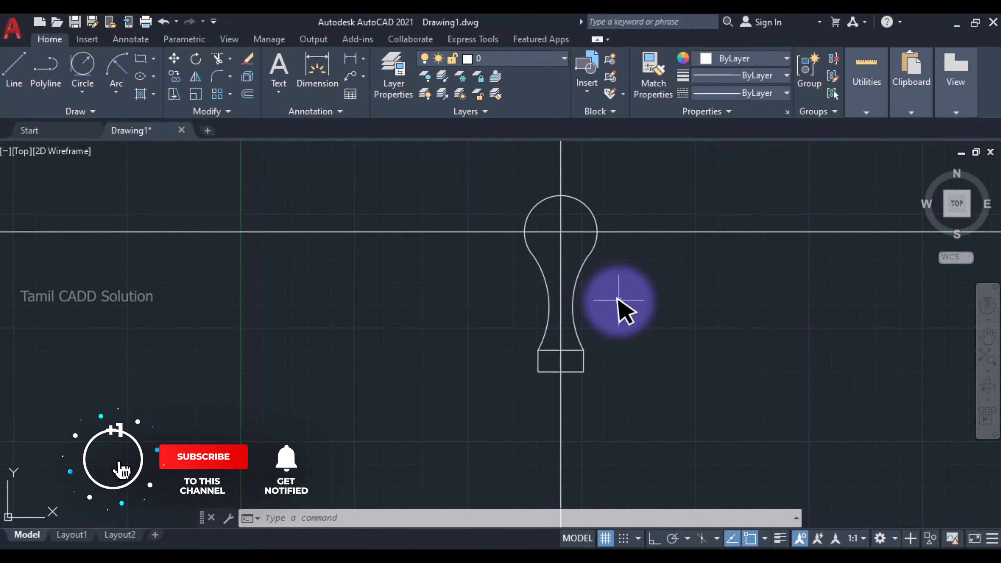
scroll(591, 264, up, 5)
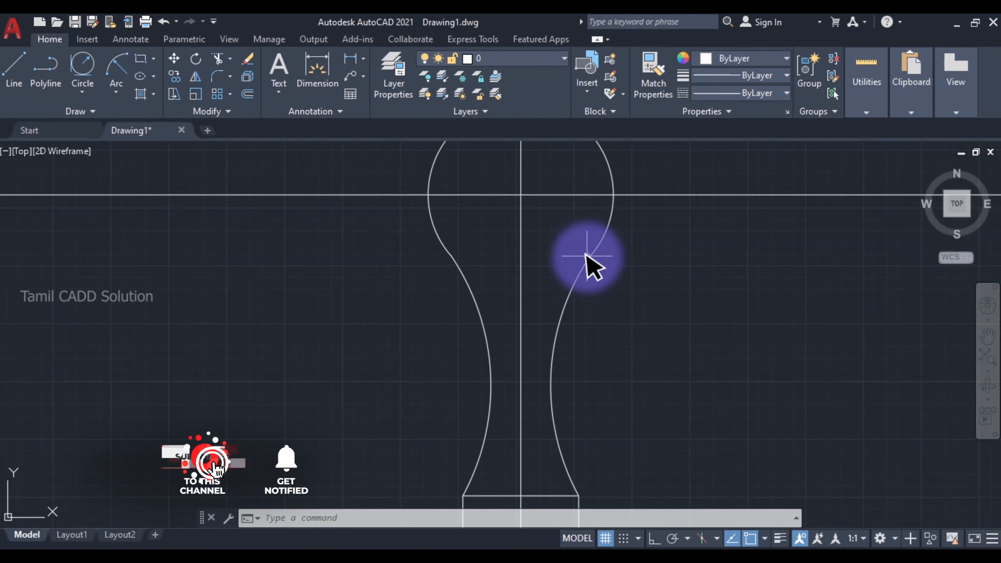
scroll(579, 276, down, 4)
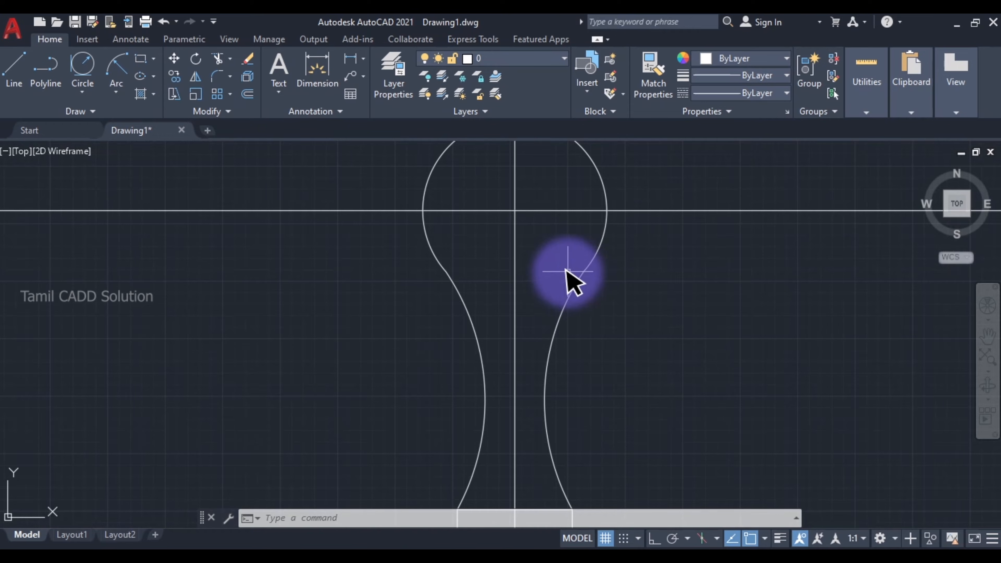
scroll(567, 271, down, 3)
mouse_move(570, 324)
middle_down()
mouse_move(574, 347)
mouse_move(494, 347)
mouse_move(470, 335)
middle_up()
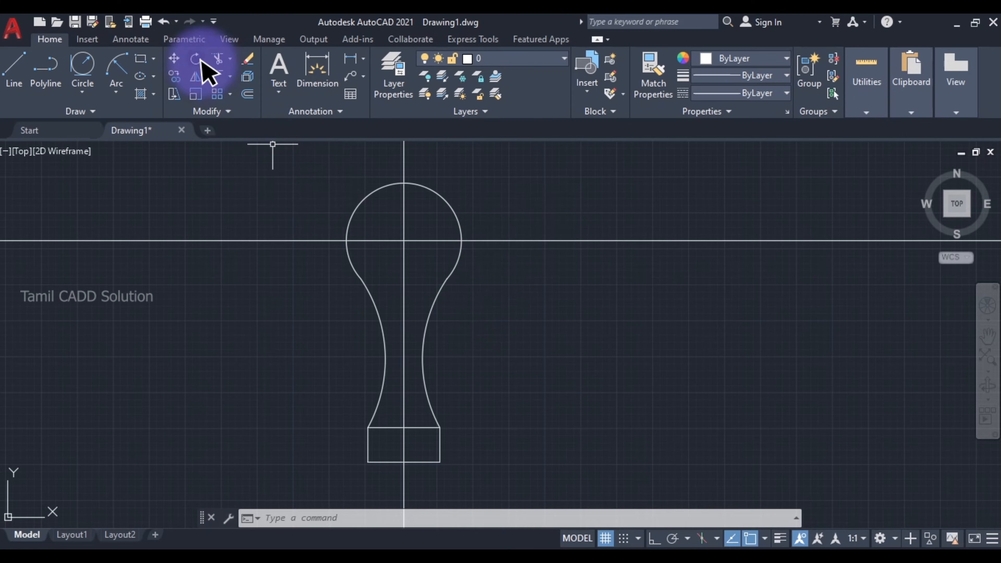
click(193, 39)
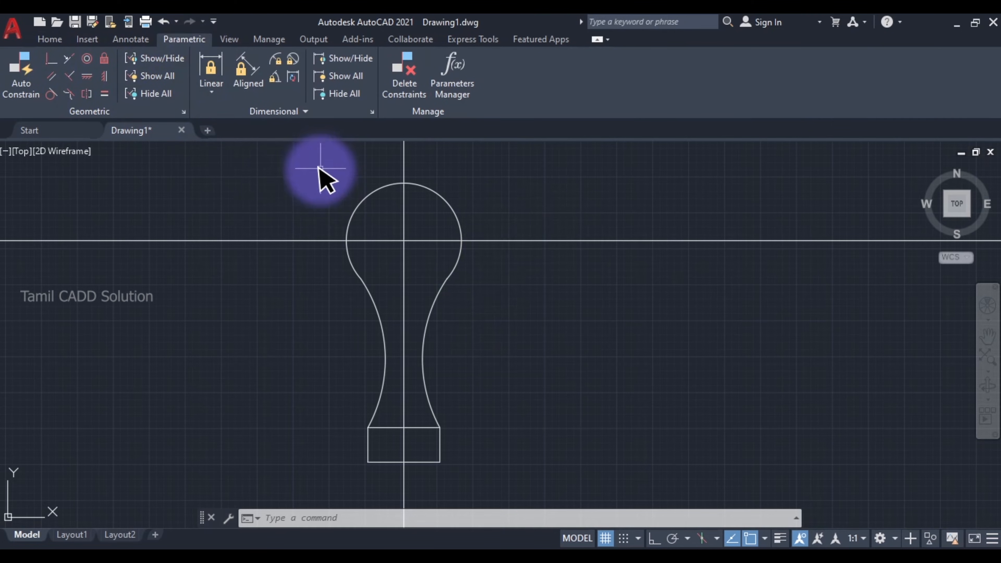
click(87, 39)
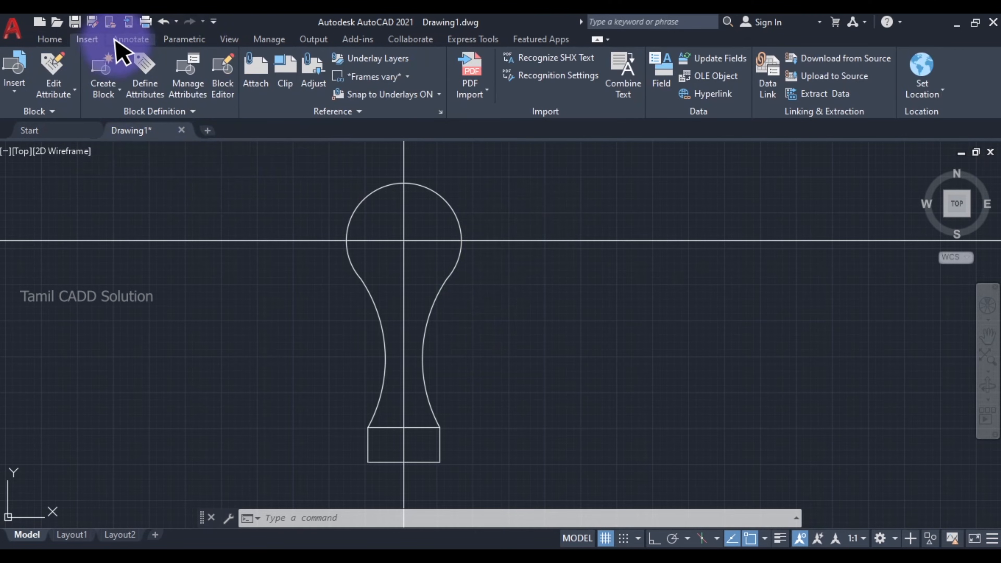
click(50, 39)
middle_drag(473, 288, 429, 286)
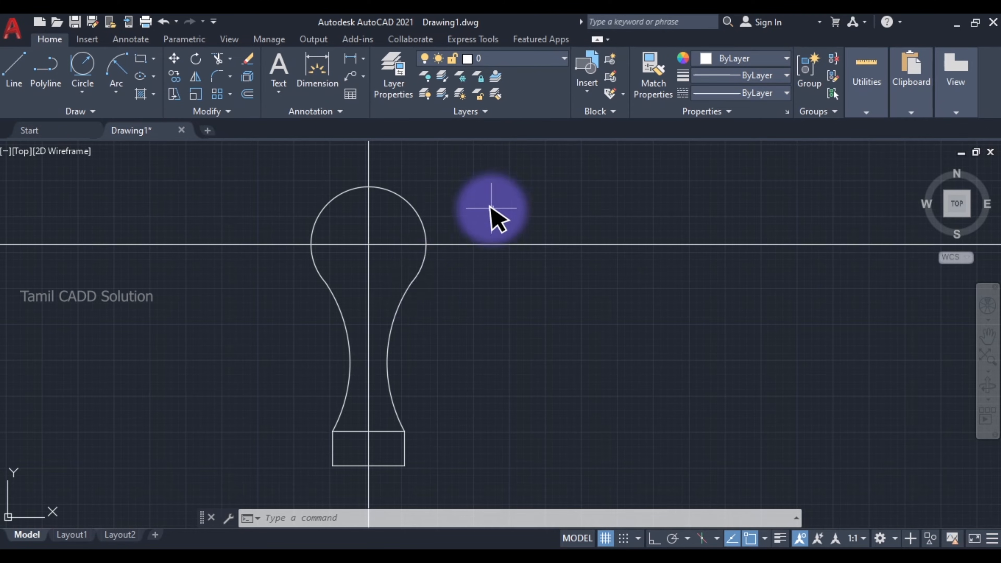
- Draw a helper circle of about 64 mm radius around the whole profile, centred on the vertical construction line
scroll(402, 286, down, 2)
scroll(415, 297, up, 3)
scroll(401, 255, down, 2)
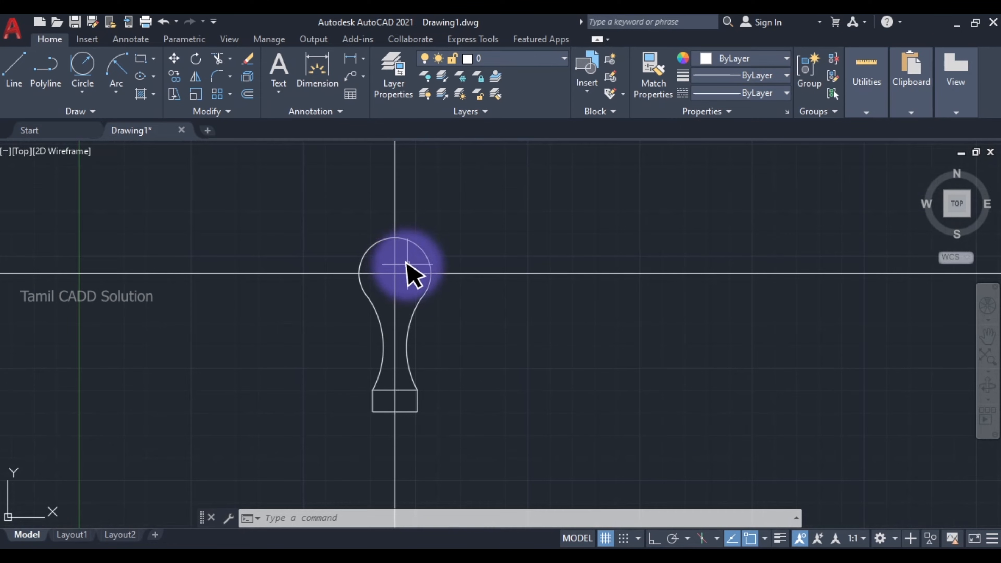
text(c)
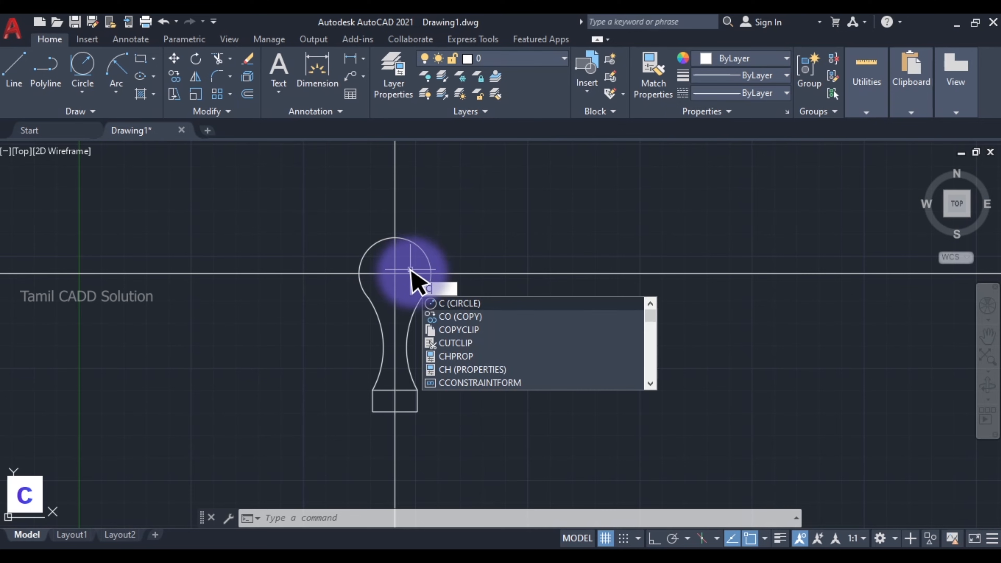
key(space)
click(395, 307)
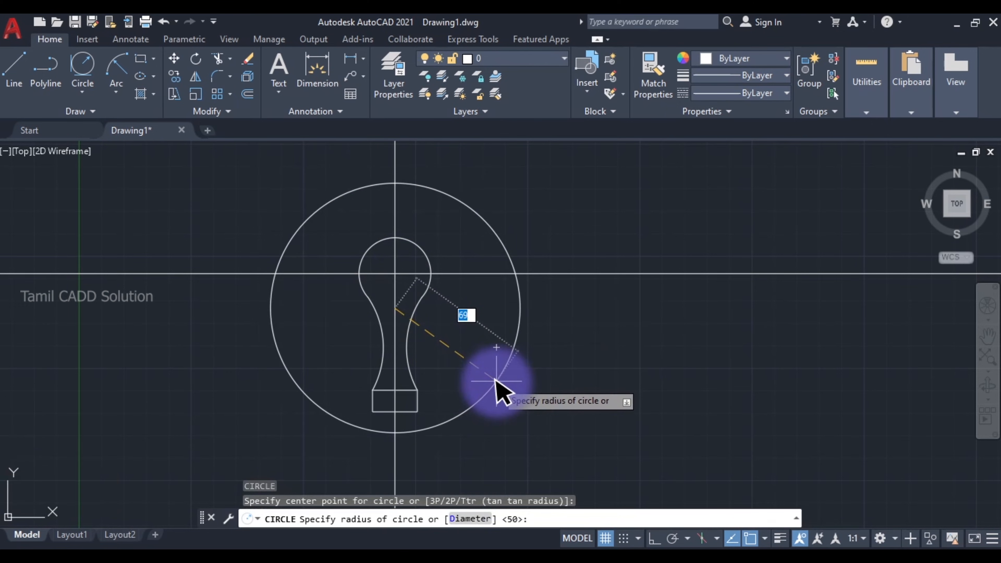
click(484, 383)
key(Escape)
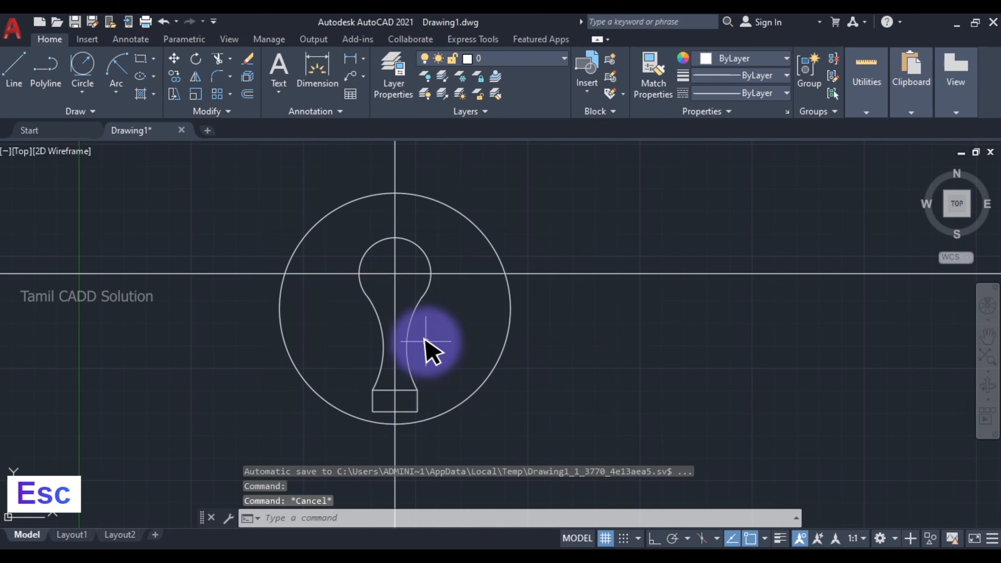
- Trim the horizontal and vertical construction lines wherever they extend outside the helper circle
text(tr)
key(space)
key(space)
click(588, 281)
click(565, 255)
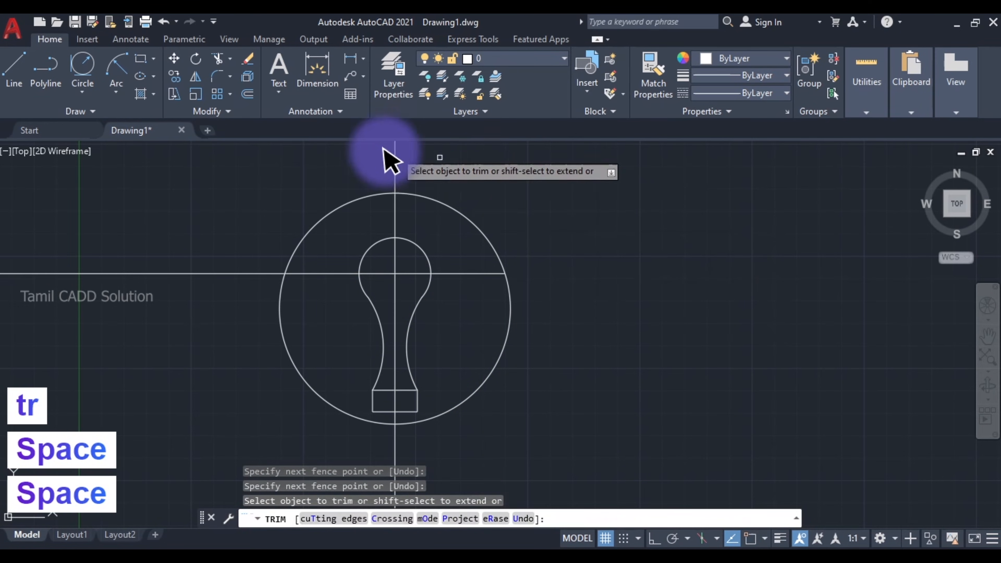
click(370, 150)
click(433, 168)
right_click(432, 169)
click(258, 273)
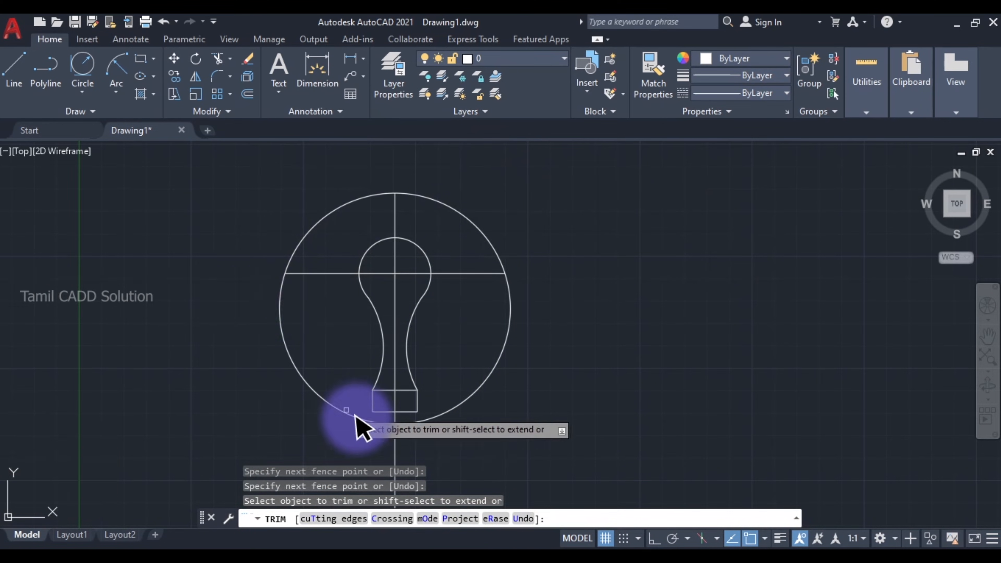
key(Escape)
- Delete the large helper circle surrounding the profile
click(487, 331)
click(480, 336)
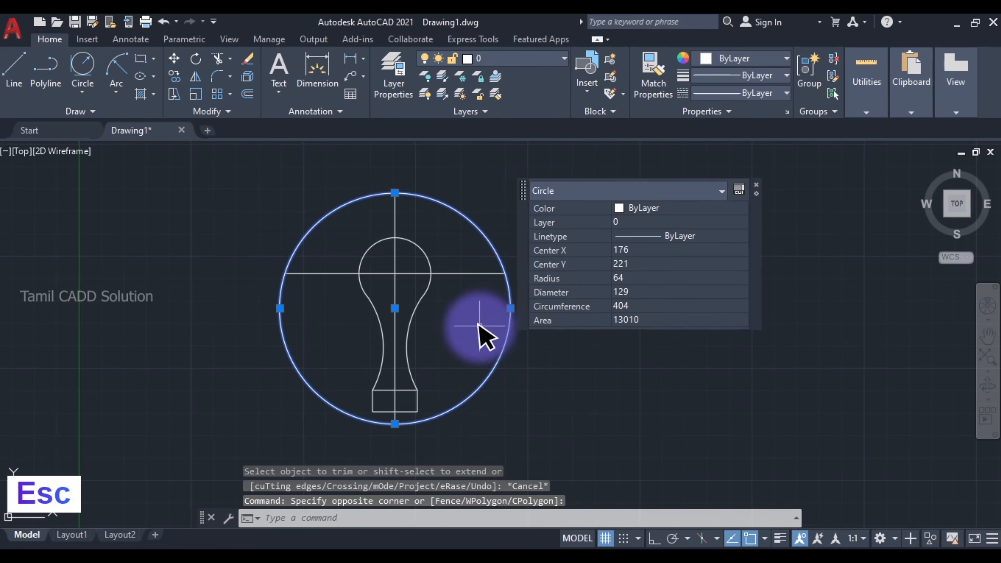
key(Delete)
scroll(420, 276, up, 2)
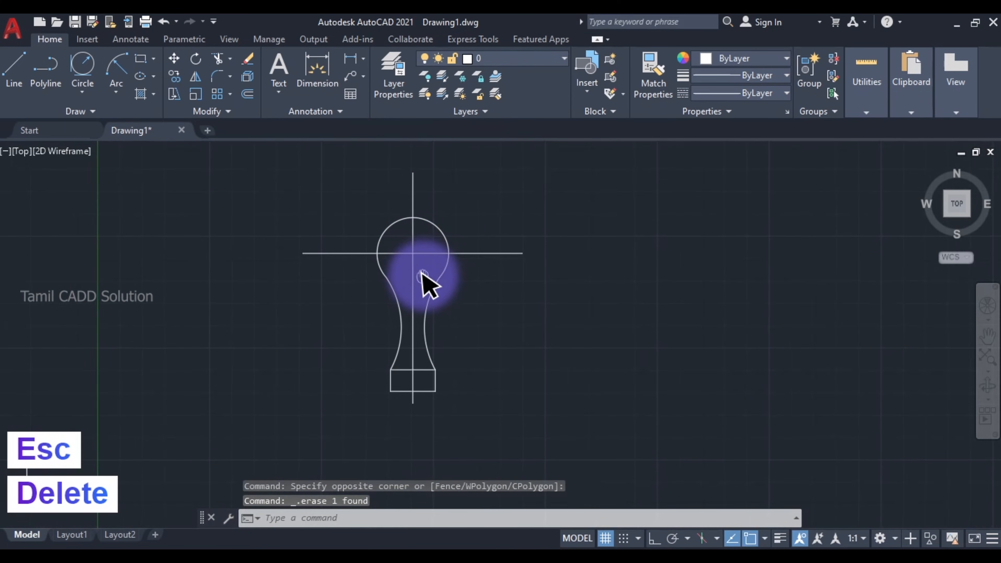
click(422, 274)
click(385, 230)
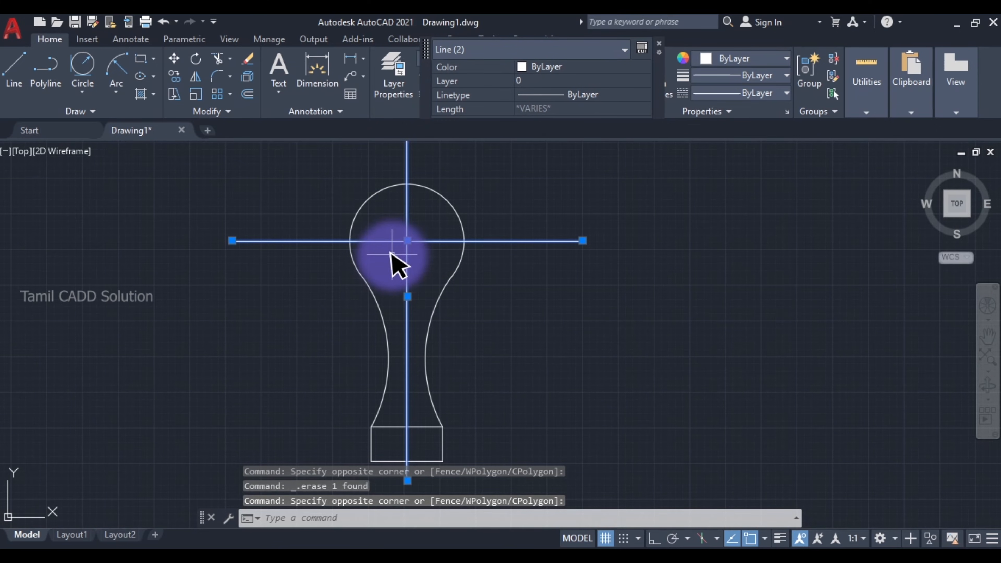
key(Escape)
- Select both centre lines, check their line style in the Snipping Tool reference, and return to AutoCAD
click(418, 253)
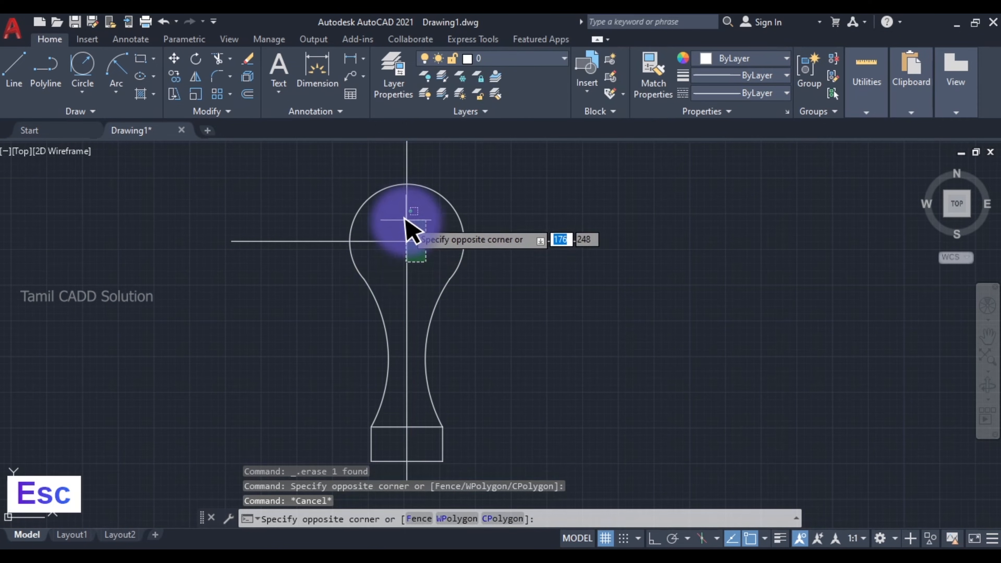
click(384, 230)
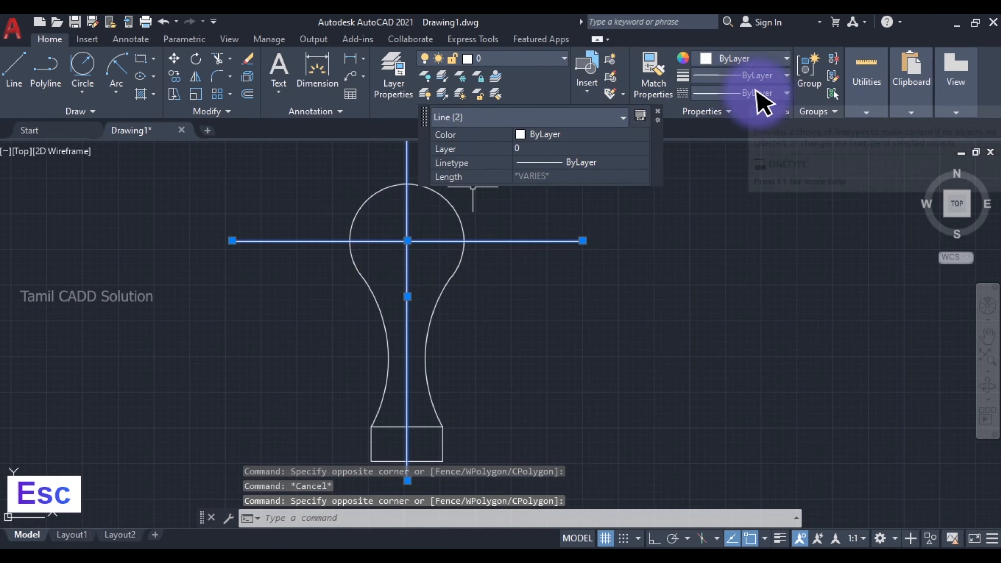
click(388, 561)
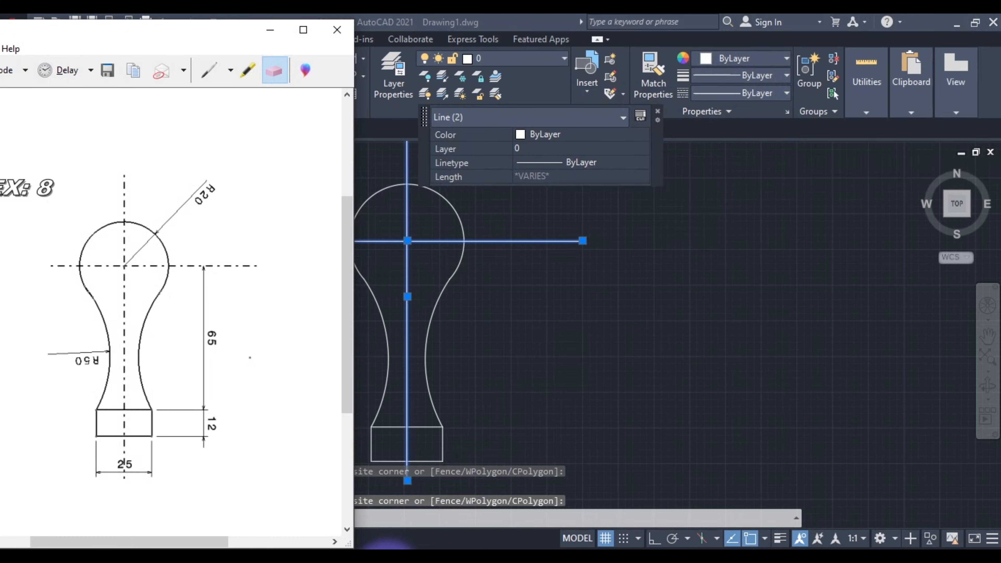
click(388, 560)
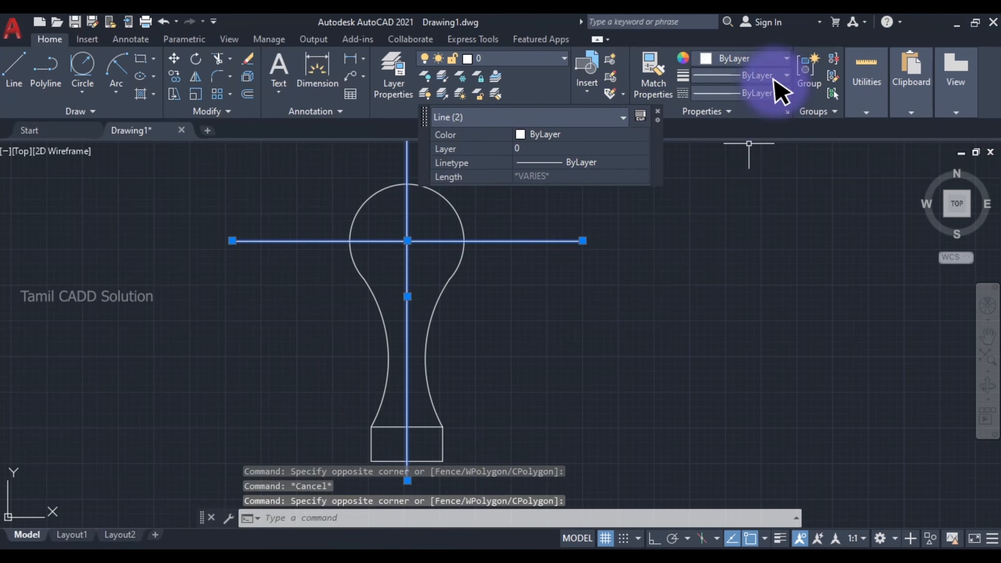
- Load the CENTER linetype from acad.lin into the drawing
click(763, 92)
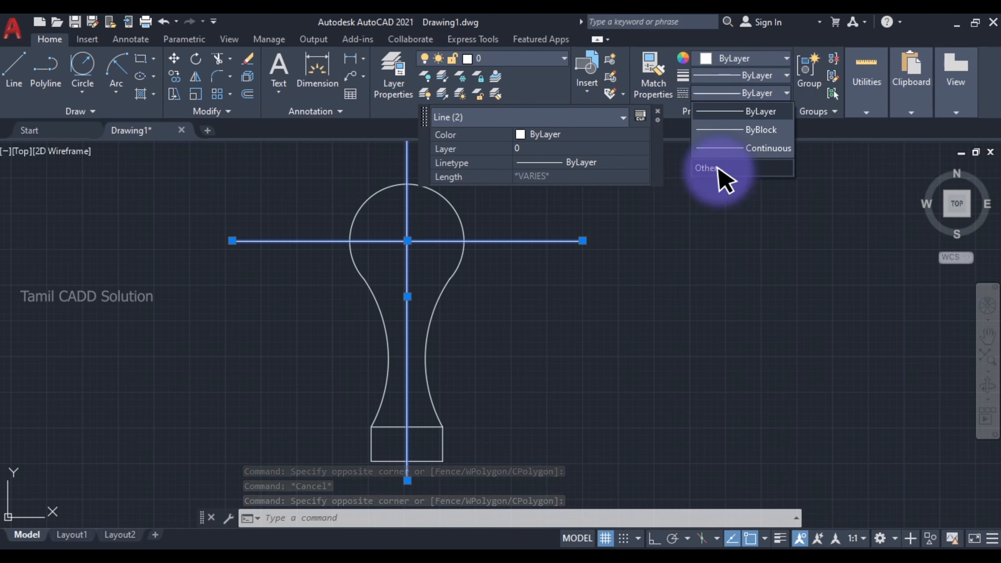
click(709, 168)
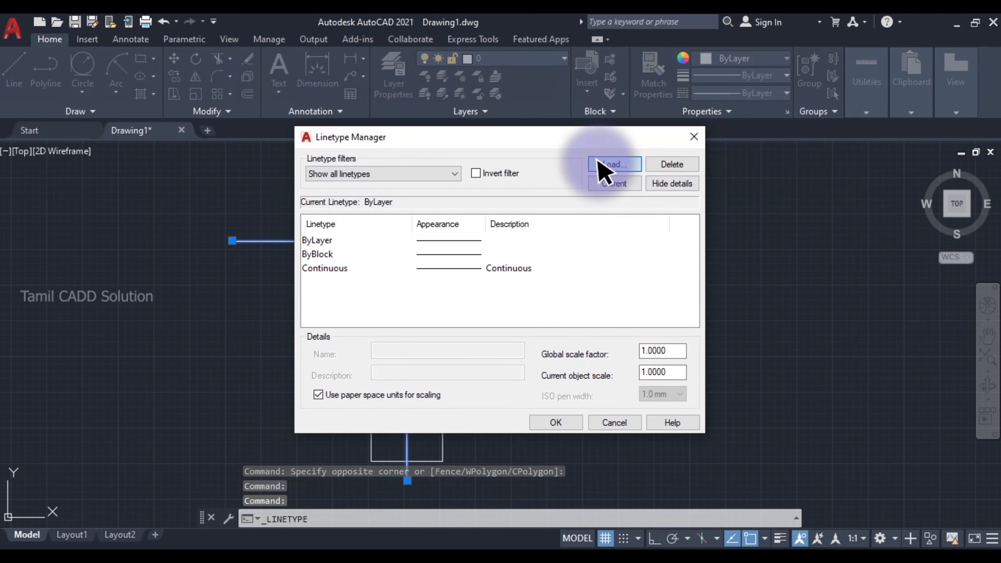
click(603, 168)
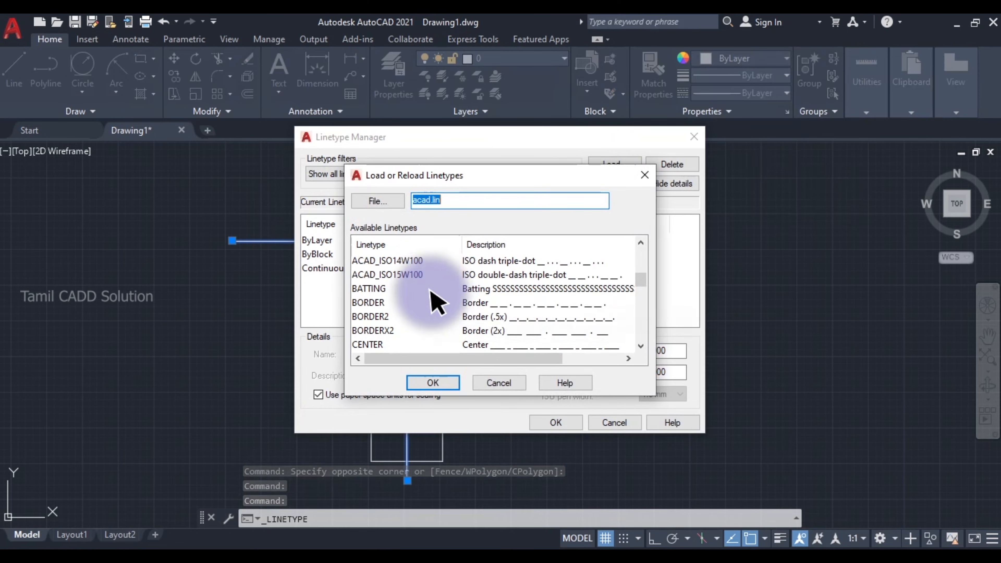
scroll(473, 301, down, 2)
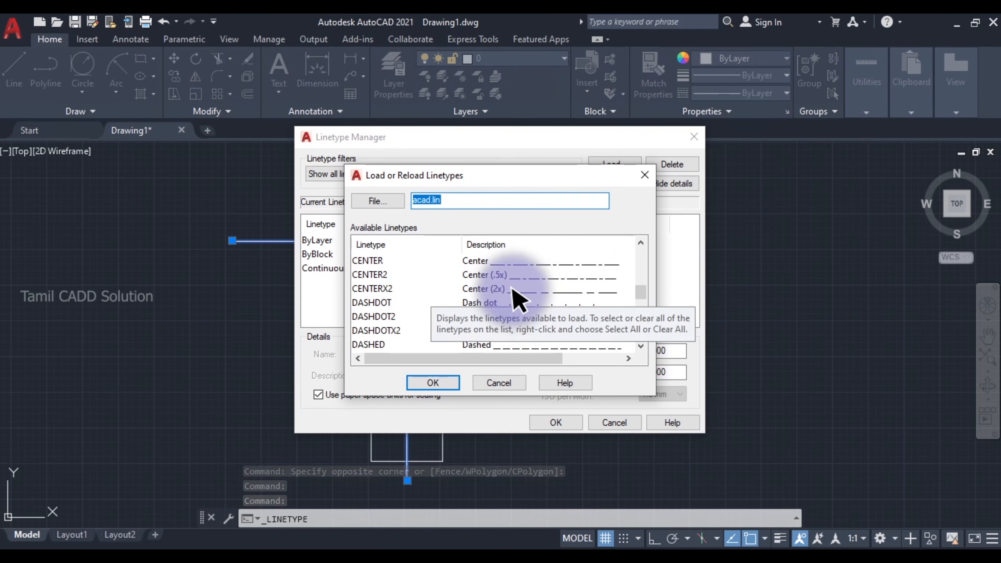
click(376, 261)
click(437, 384)
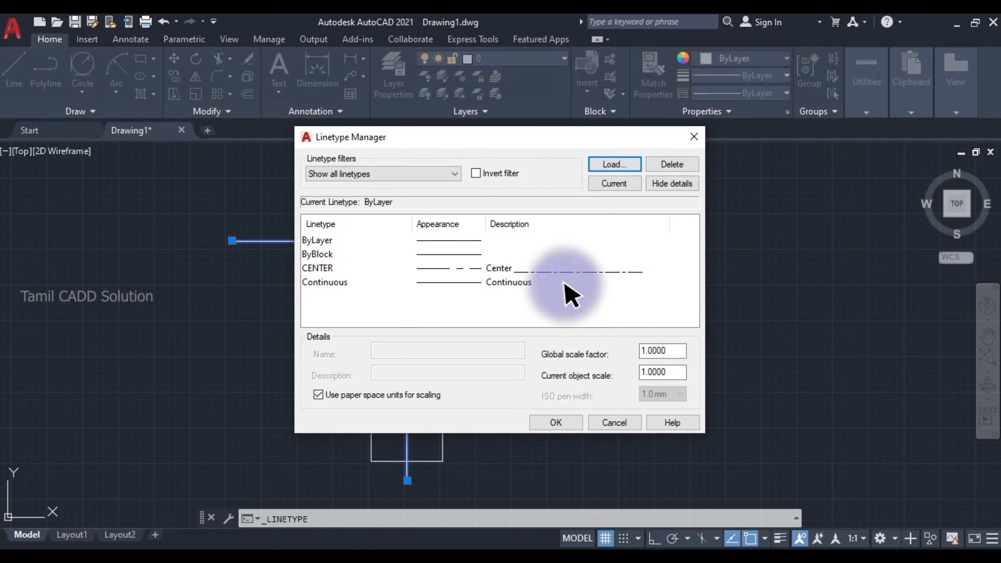
click(565, 424)
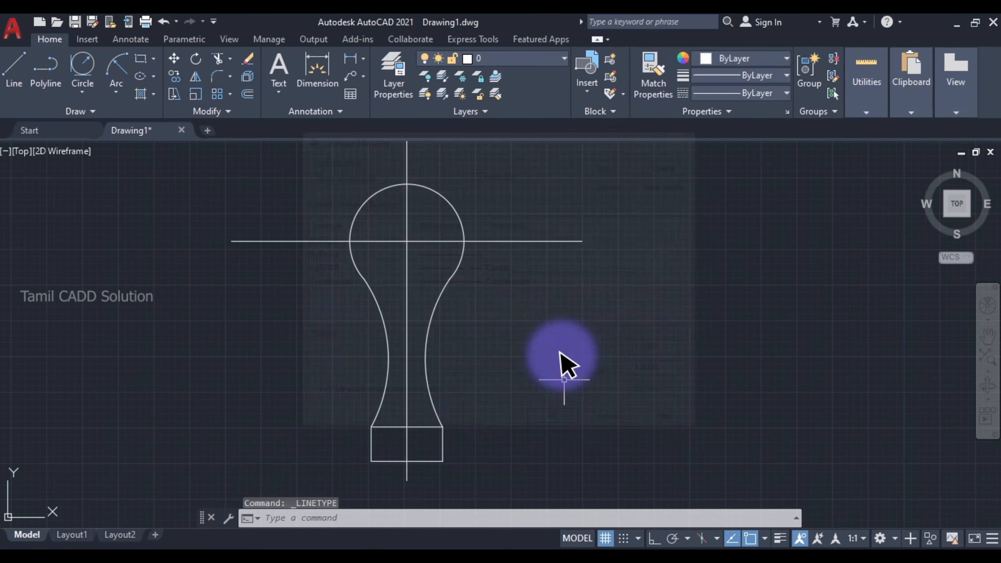
- Apply the CENTER linetype to the horizontal and vertical centre lines and inspect the dash pattern
click(758, 94)
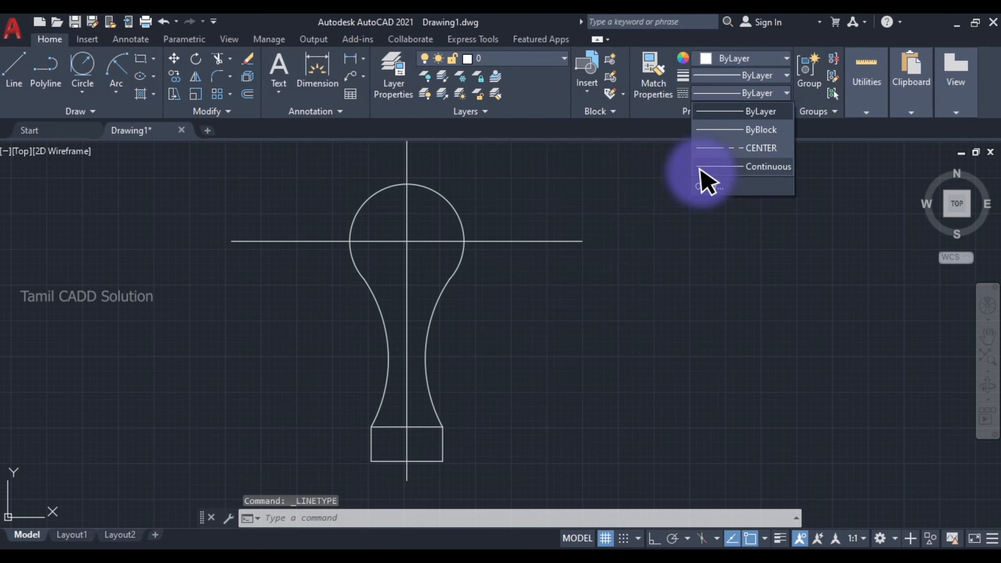
click(440, 269)
click(425, 257)
click(409, 242)
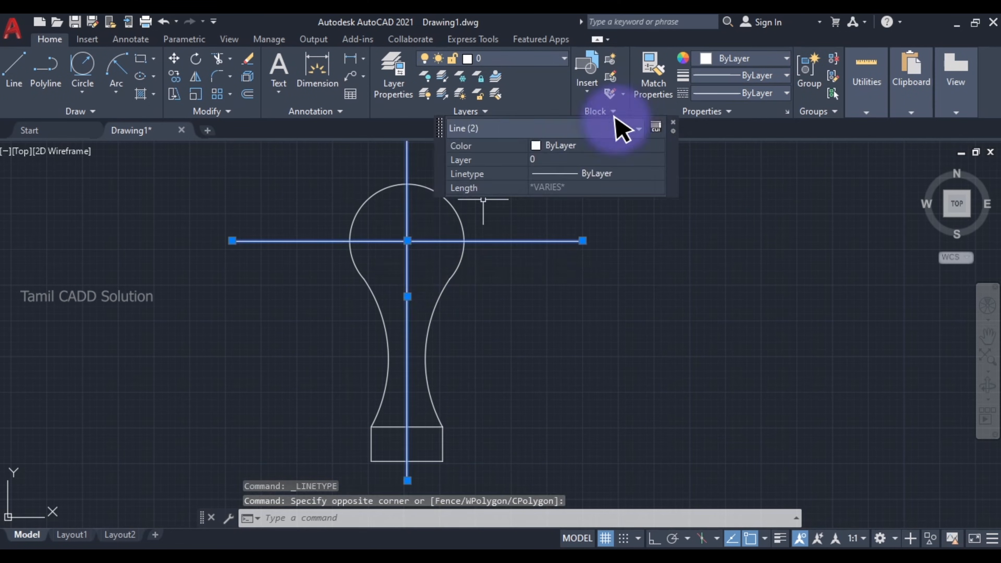
click(733, 91)
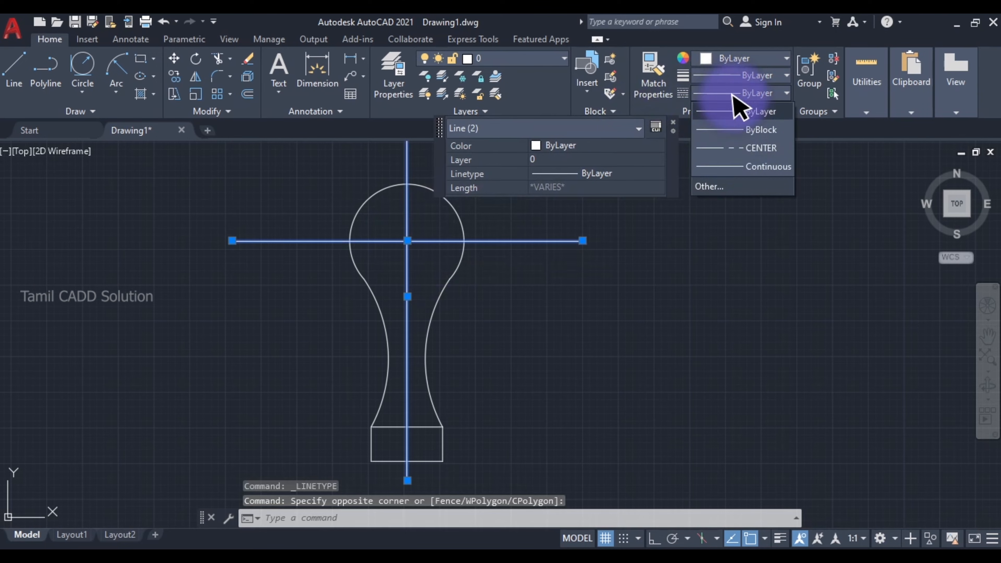
click(731, 149)
key(Escape)
scroll(393, 279, up, 5)
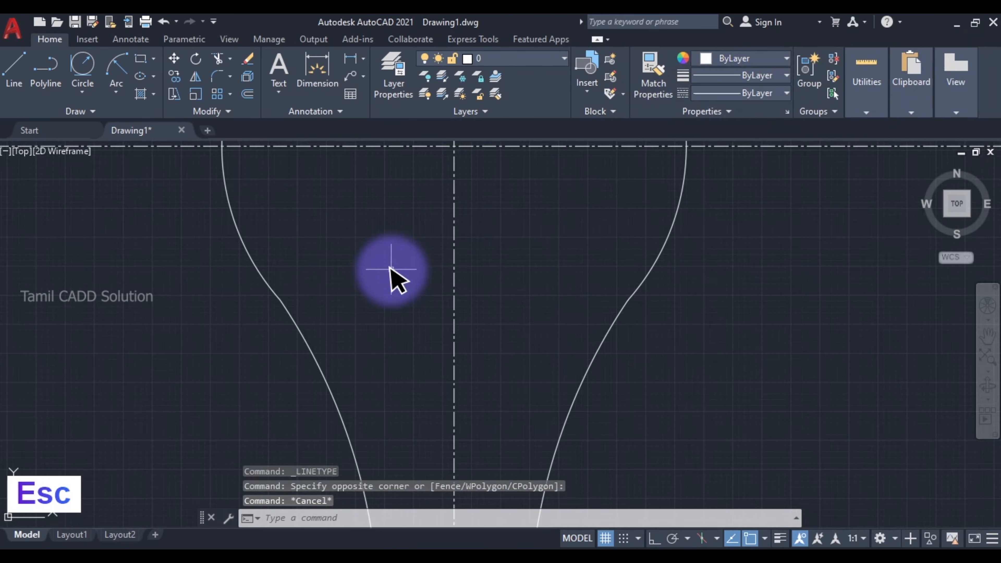
scroll(445, 220, down, 4)
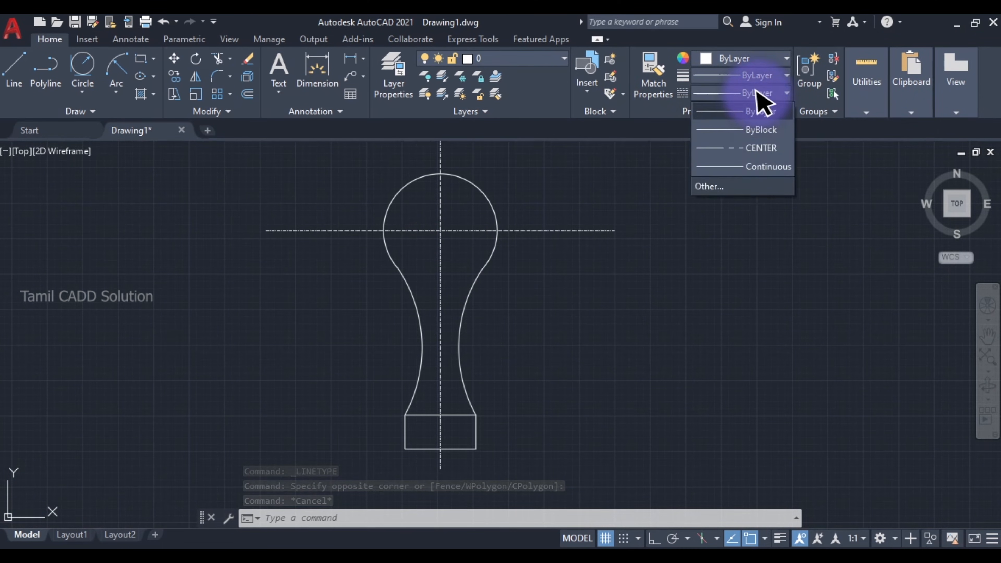
- Set both the global linetype scale factor and the current object scale to 3
click(712, 186)
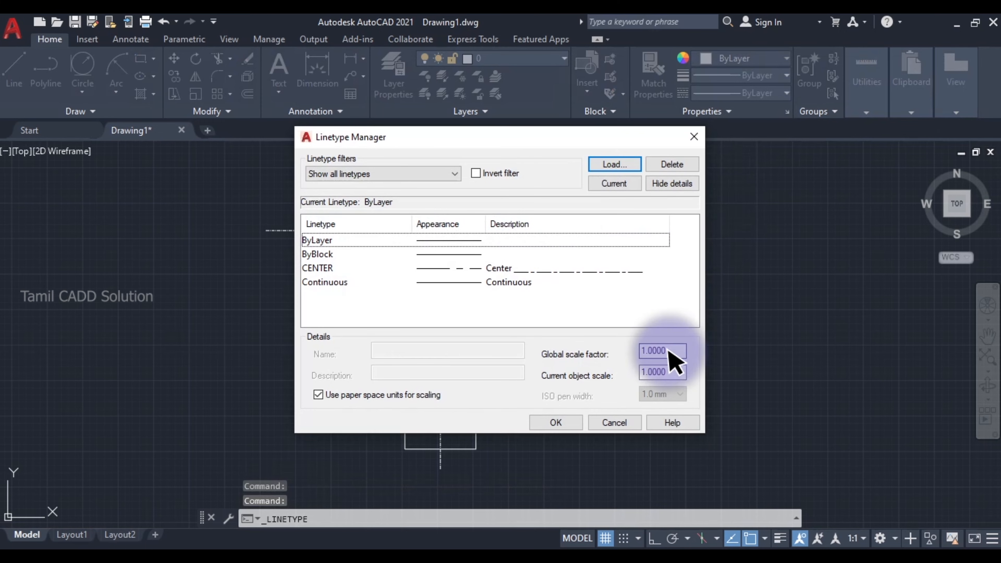
drag(669, 352, 619, 375)
text(33)
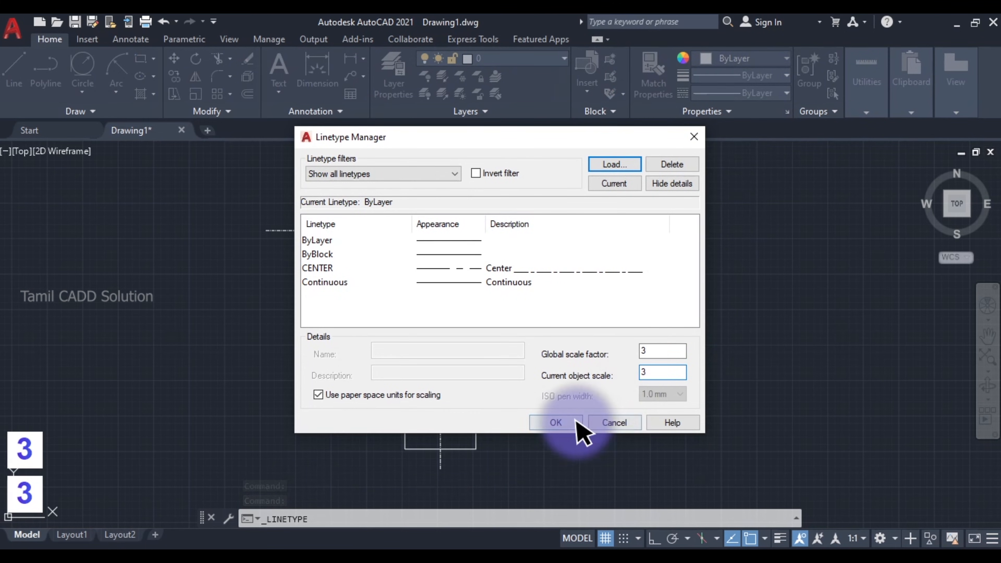
click(557, 423)
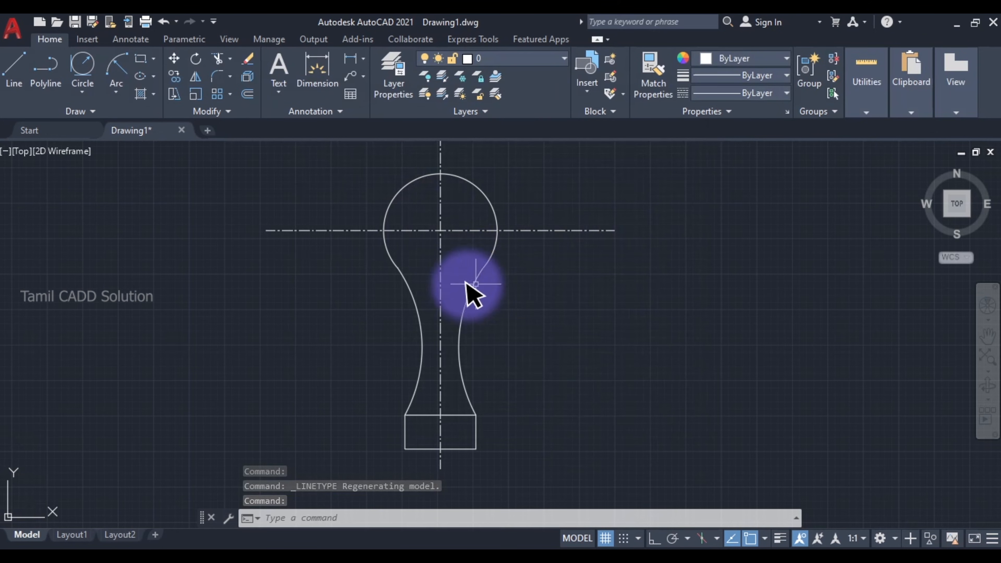
scroll(411, 276, up, 2)
scroll(412, 276, down, 2)
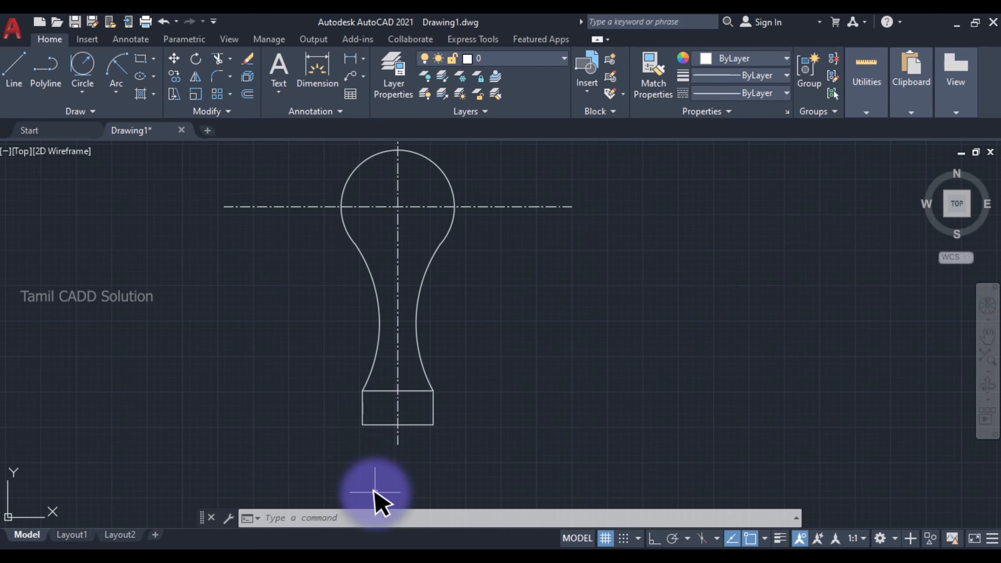
- Modify the Standard dimension style to an overall scale of 15 and a linear dimension precision of 0
key(space)
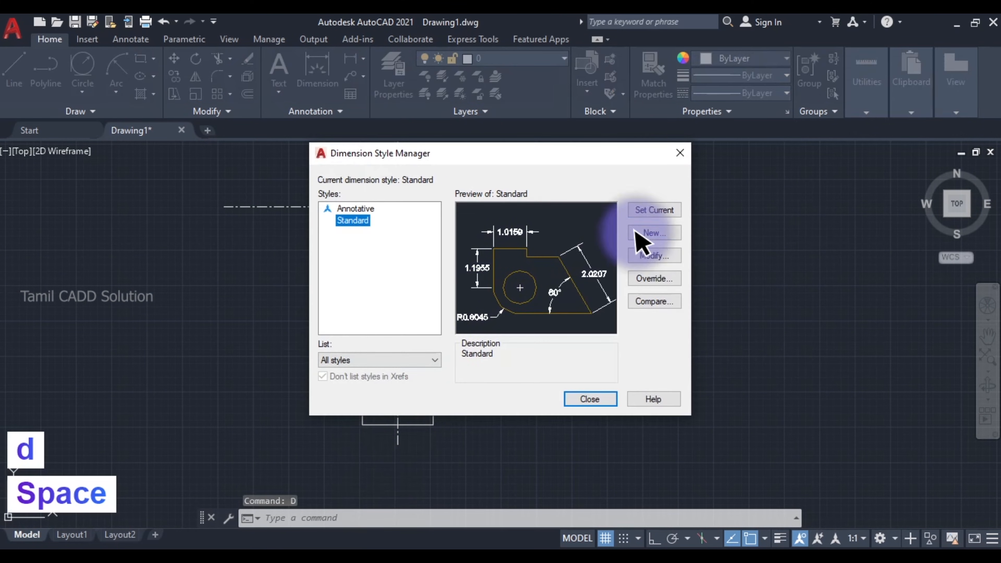
click(648, 255)
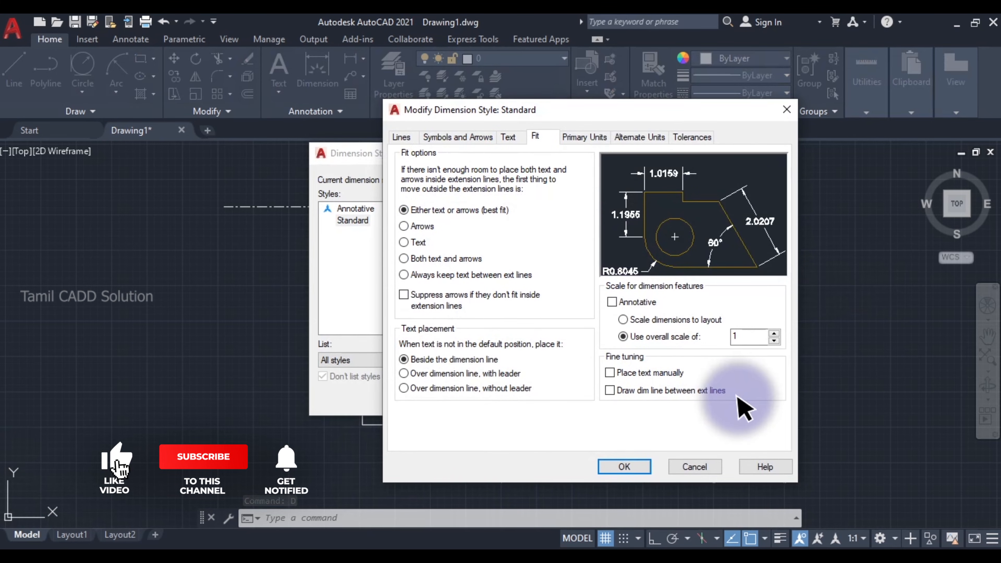
double_click(751, 336)
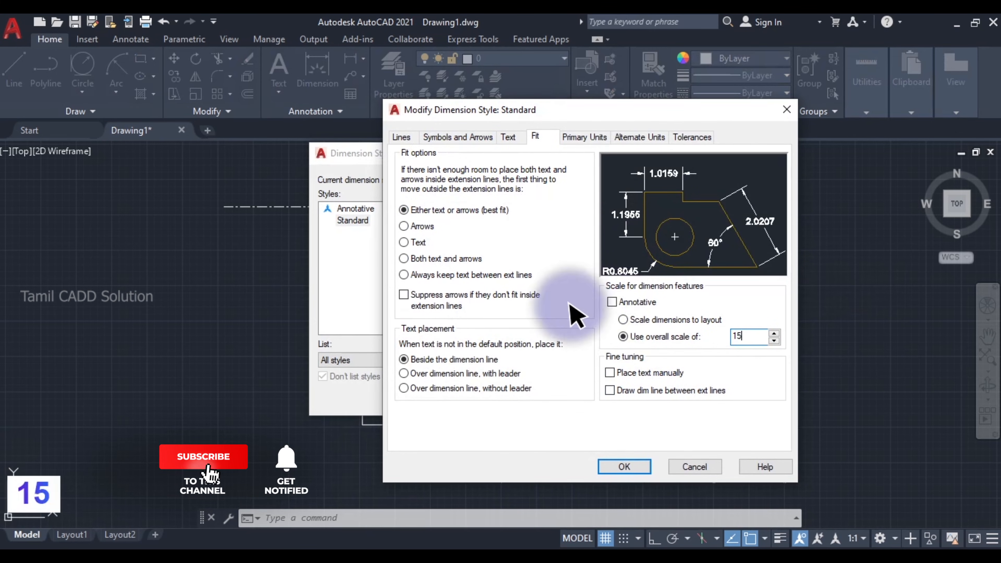
click(580, 138)
click(502, 186)
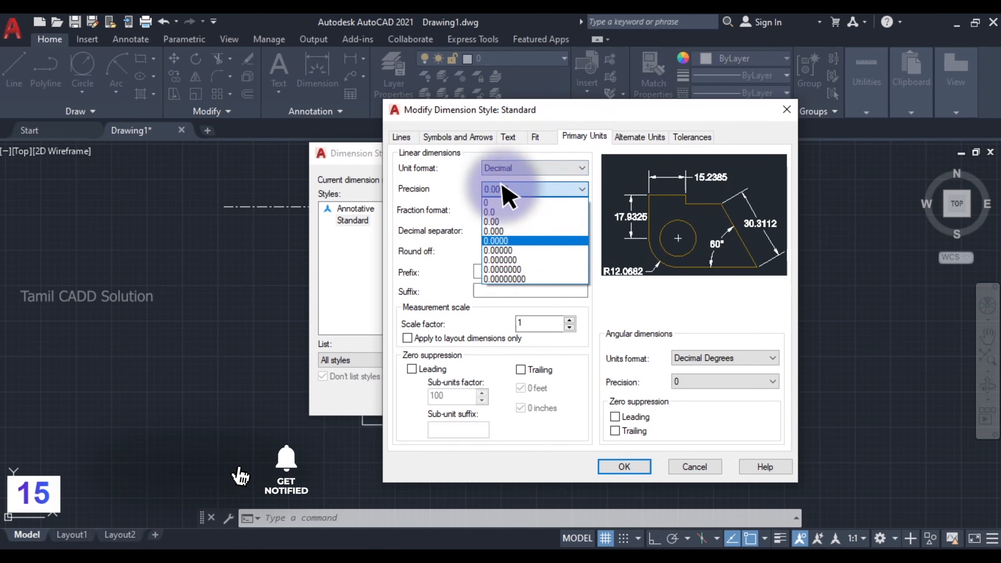
click(499, 191)
click(498, 190)
click(495, 191)
click(484, 192)
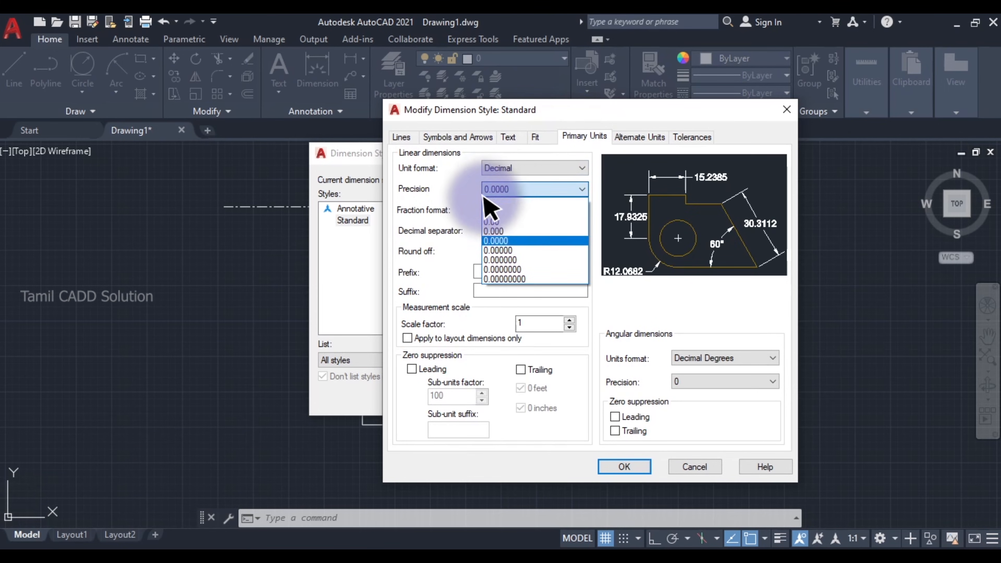
click(483, 201)
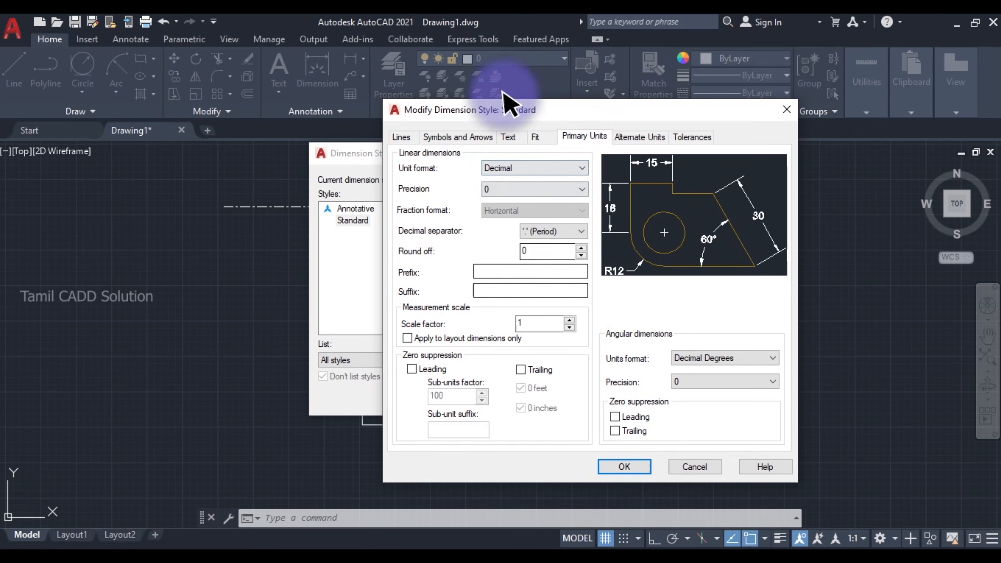
- Set the Standard dimension style's first and second arrowheads to Open, then save the style and close its manager
click(465, 137)
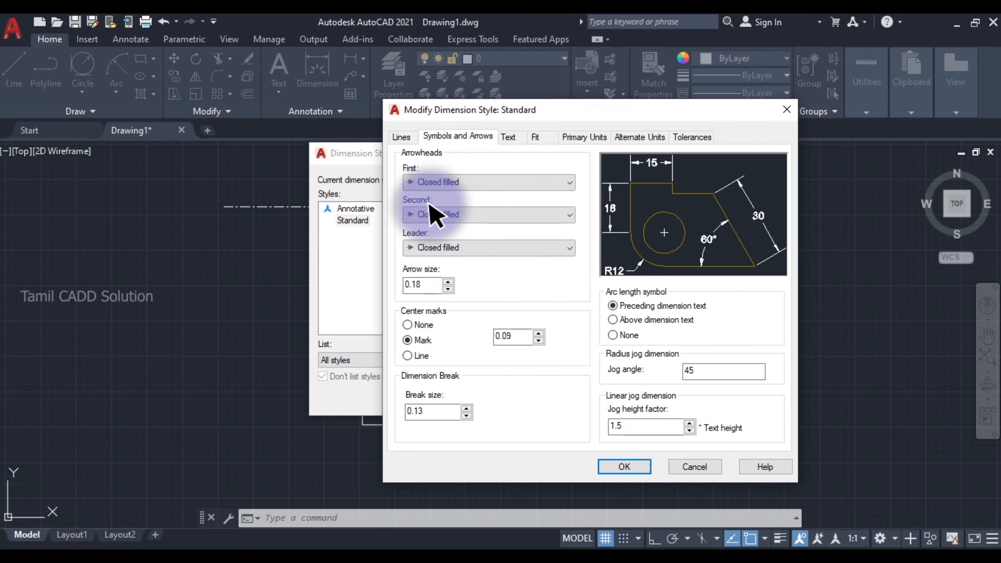
click(437, 183)
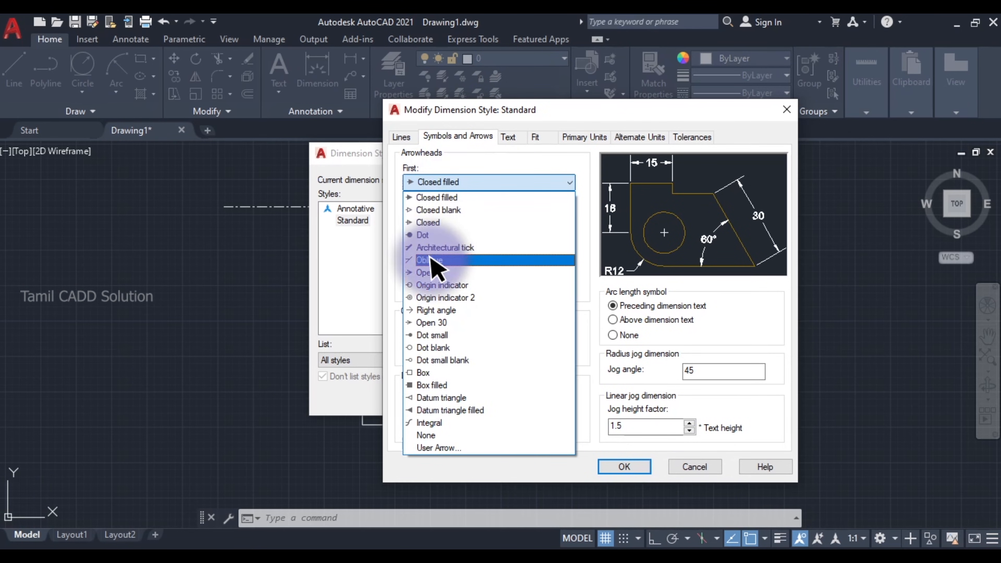
click(429, 273)
click(449, 214)
click(453, 218)
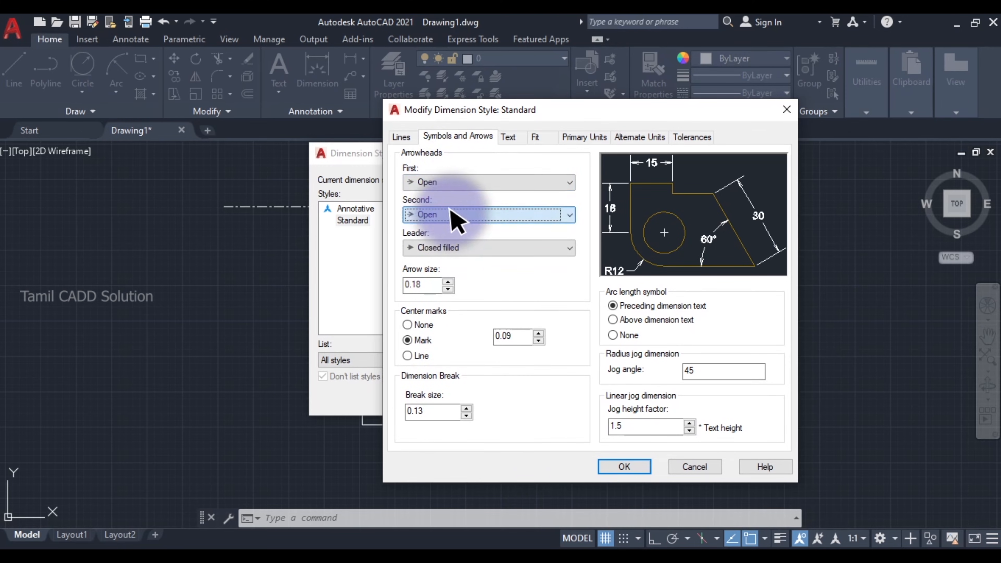
click(625, 467)
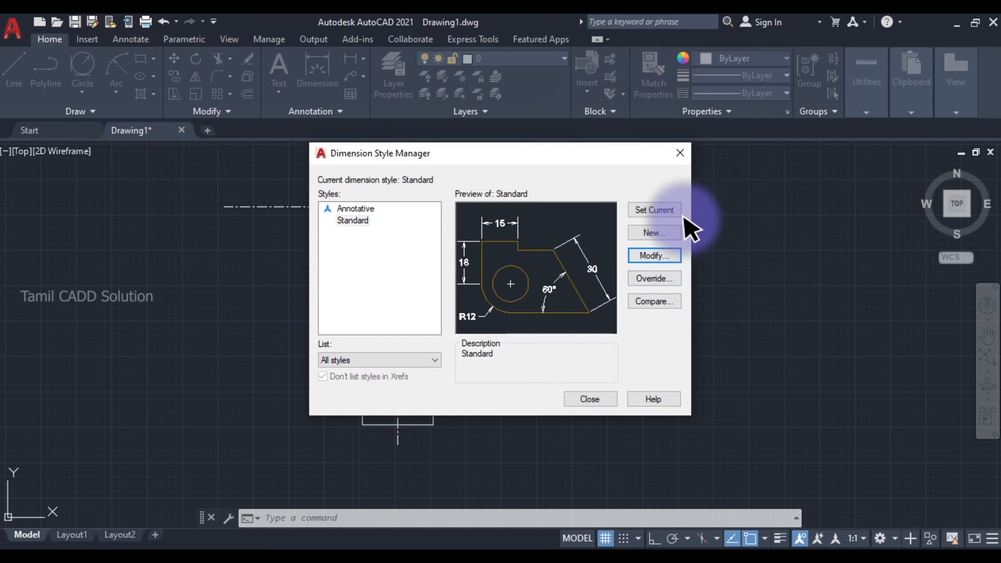
click(598, 399)
- Add a horizontal linear dimension for the base rectangle's width, placed below the base
middle_drag(431, 332, 444, 334)
text(i)
key(space)
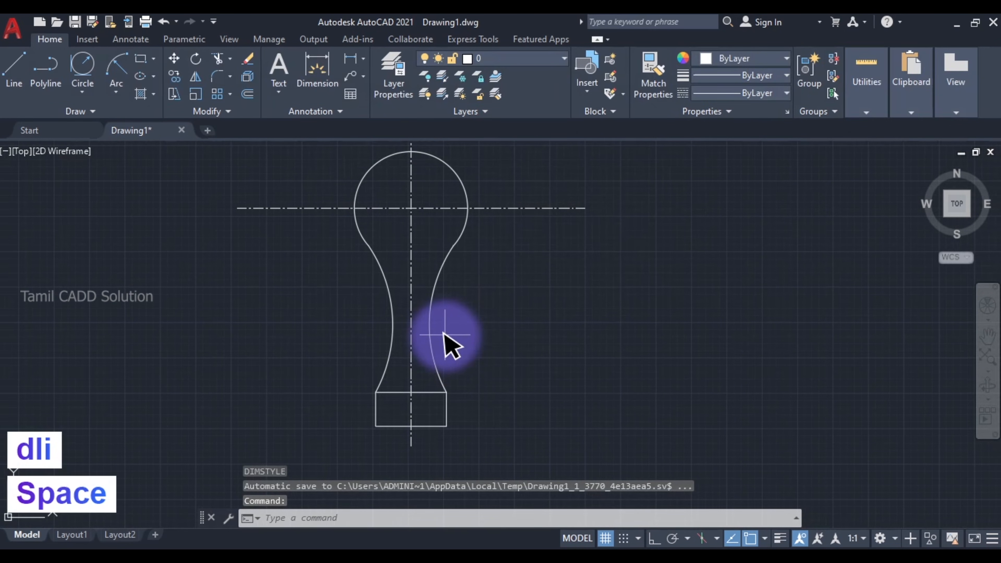
click(376, 426)
click(444, 425)
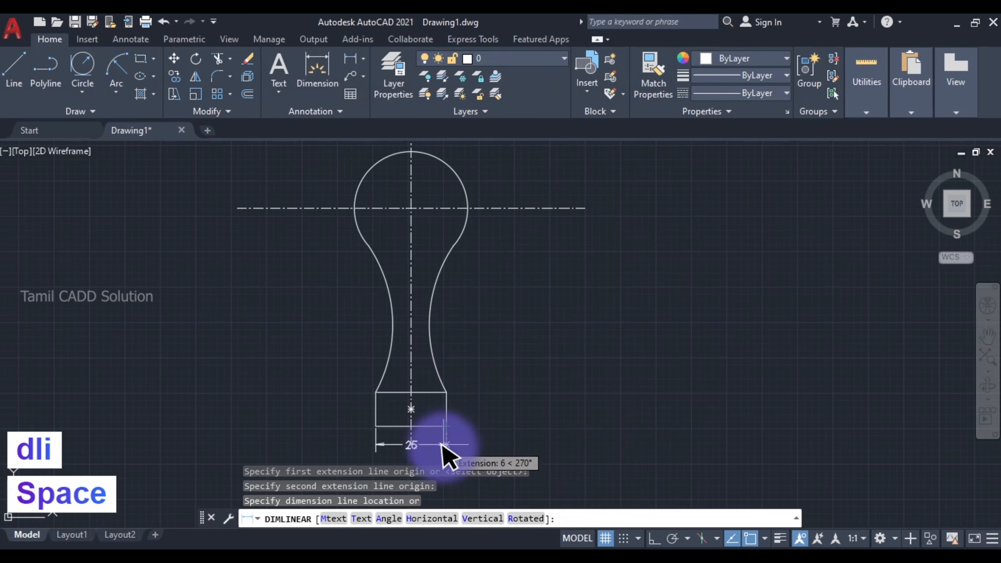
middle_drag(436, 480, 458, 381)
click(458, 381)
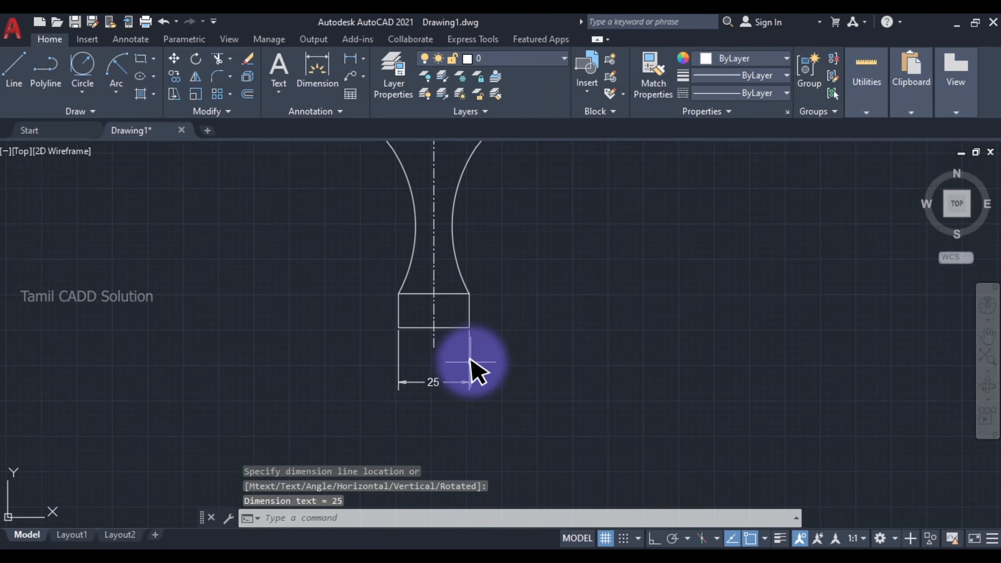
- Add a vertical linear dimension for the base rectangle's height, placed to the right of the base
key(space)
click(469, 328)
click(467, 298)
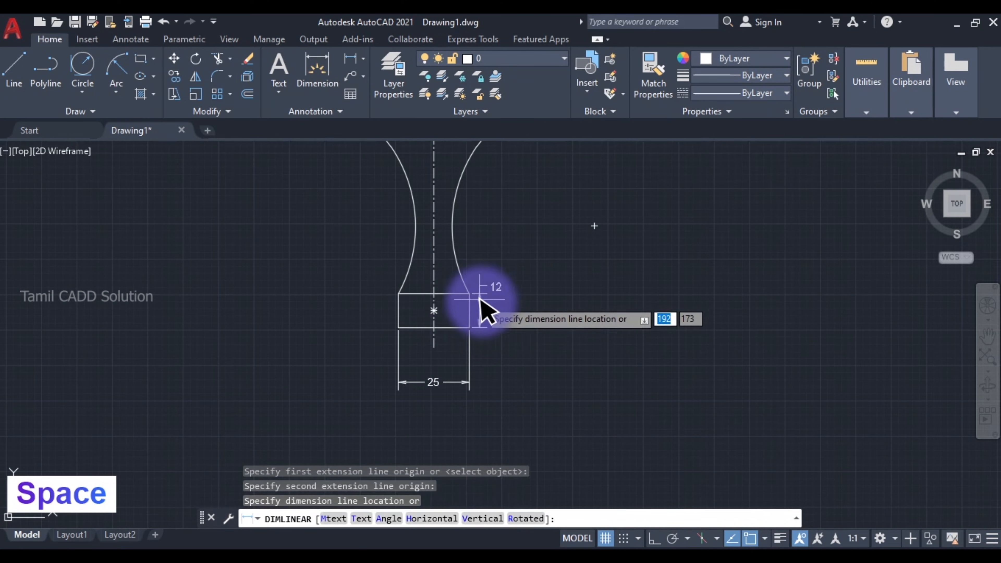
click(511, 315)
- Add a vertical linear dimension from the base's top-right corner to the horizontal centre line, its dimension line aligned with the base height dimension
key(space)
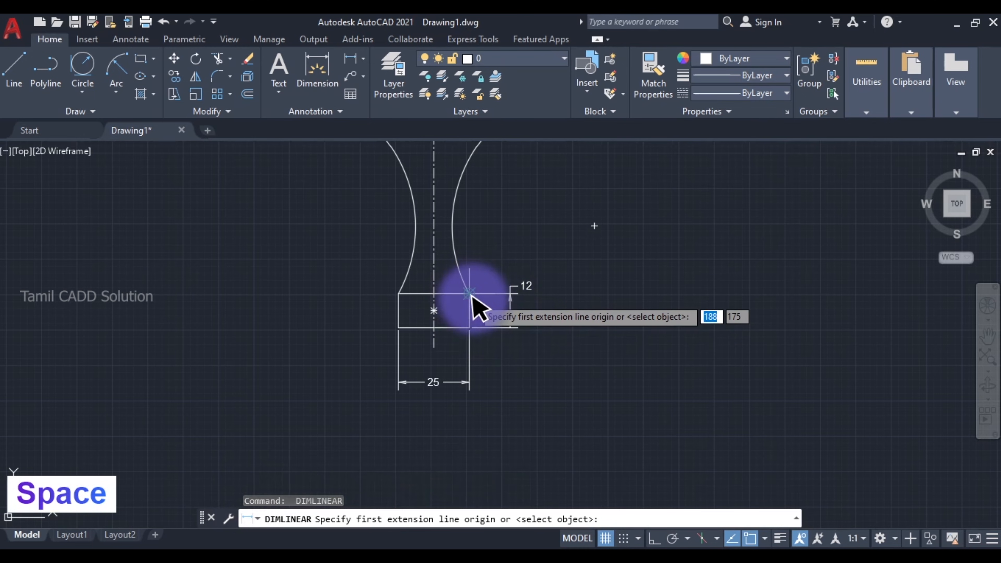
click(469, 294)
middle_drag(490, 148, 462, 275)
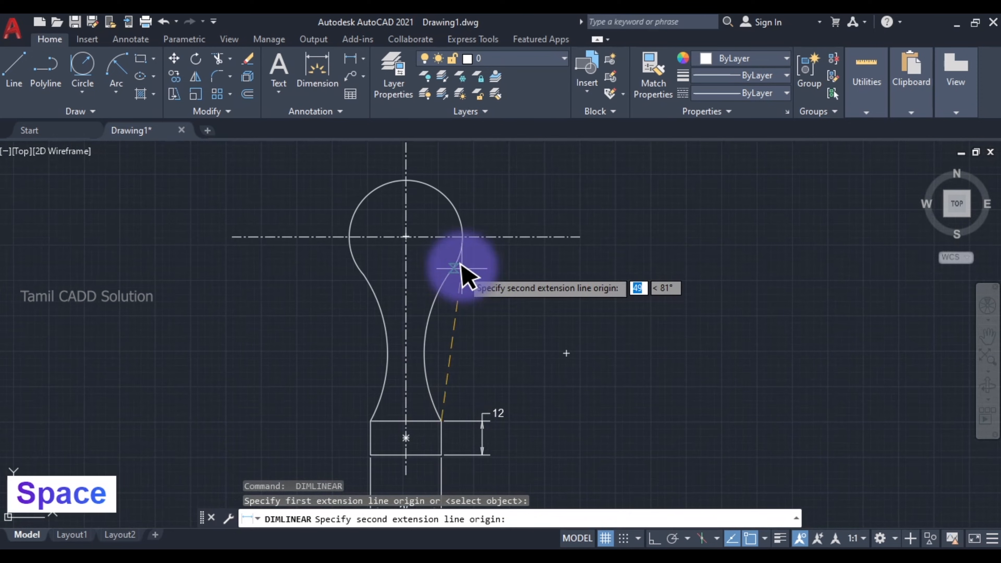
click(441, 237)
scroll(485, 428, up, 9)
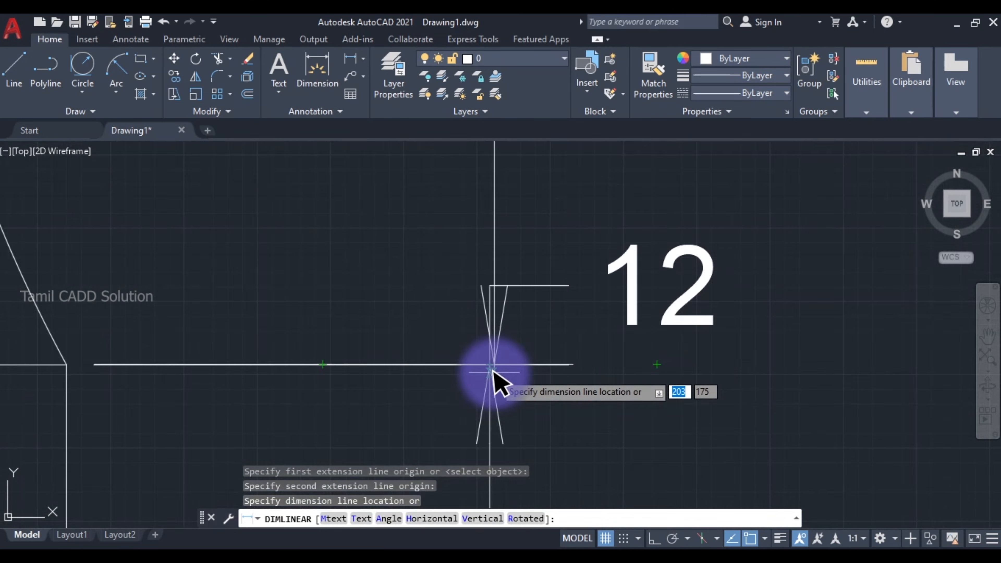
click(489, 365)
- Move the base height dimension's text onto its dimension line, midway between the extension lines
scroll(490, 366, down, 6)
scroll(502, 346, up, 4)
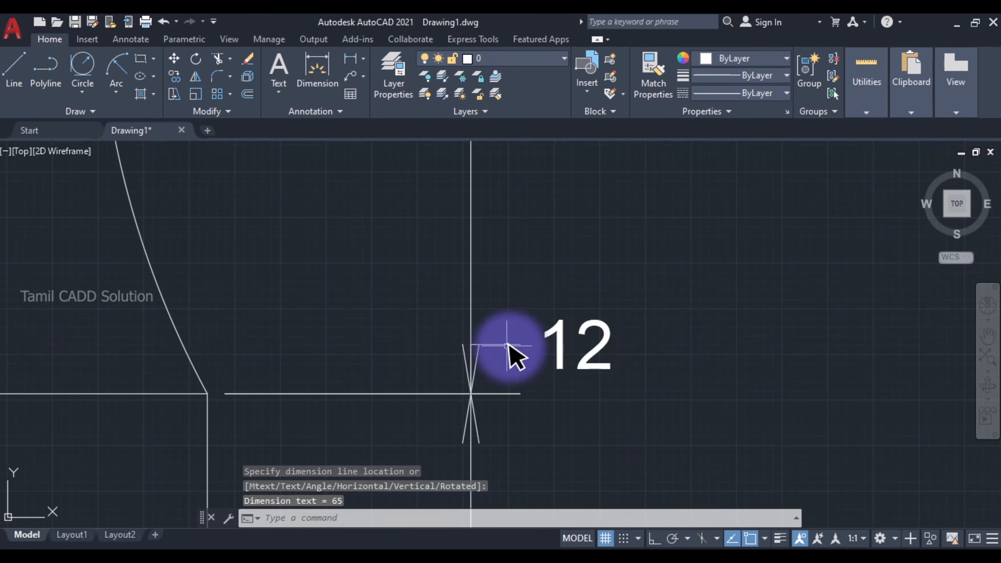
click(579, 340)
click(571, 348)
click(575, 345)
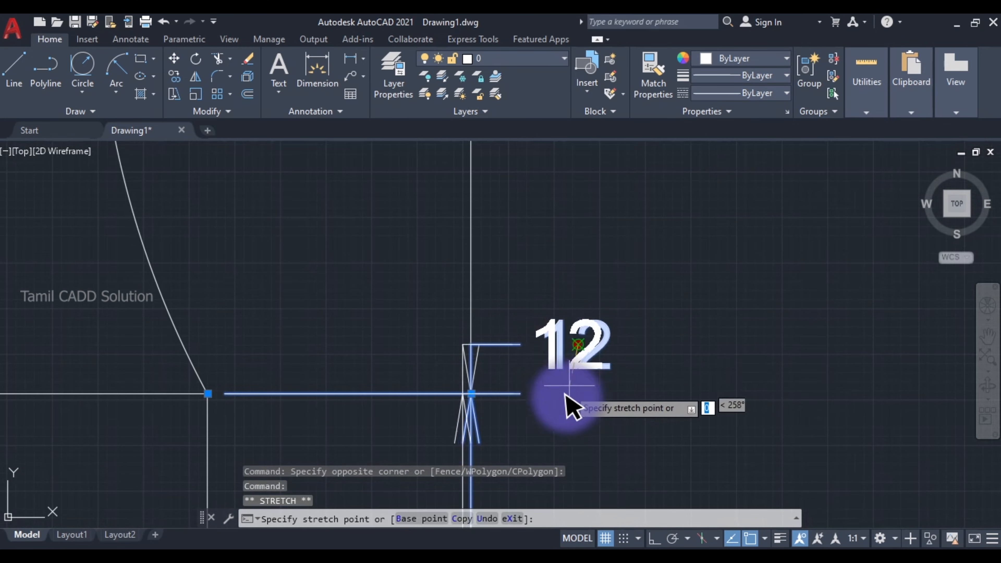
middle_drag(558, 458, 539, 311)
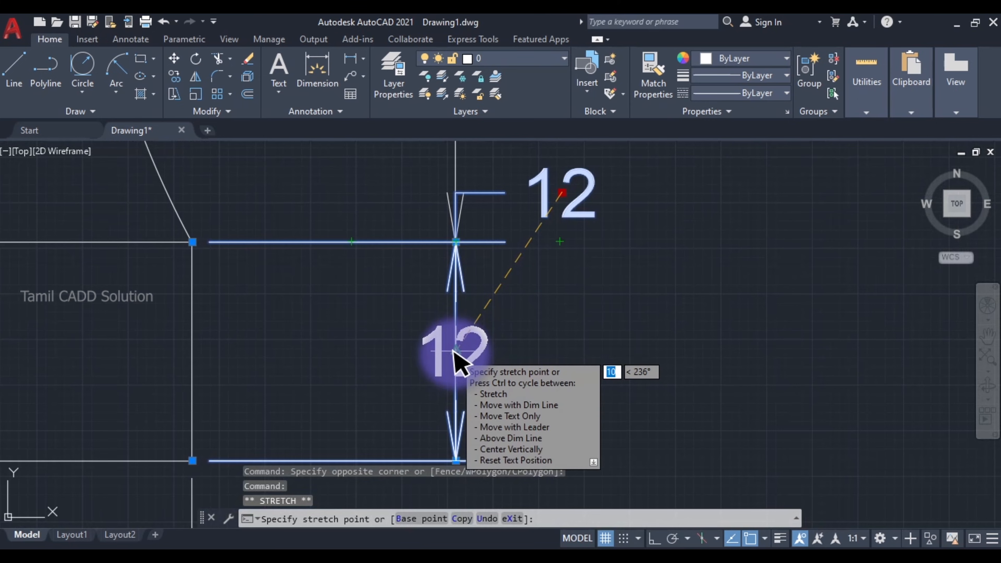
click(456, 349)
scroll(487, 344, down, 2)
key(Escape)
scroll(491, 327, down, 2)
- Add a radius dimension to the head arc, placed outside to its upper right
middle_drag(484, 234, 510, 355)
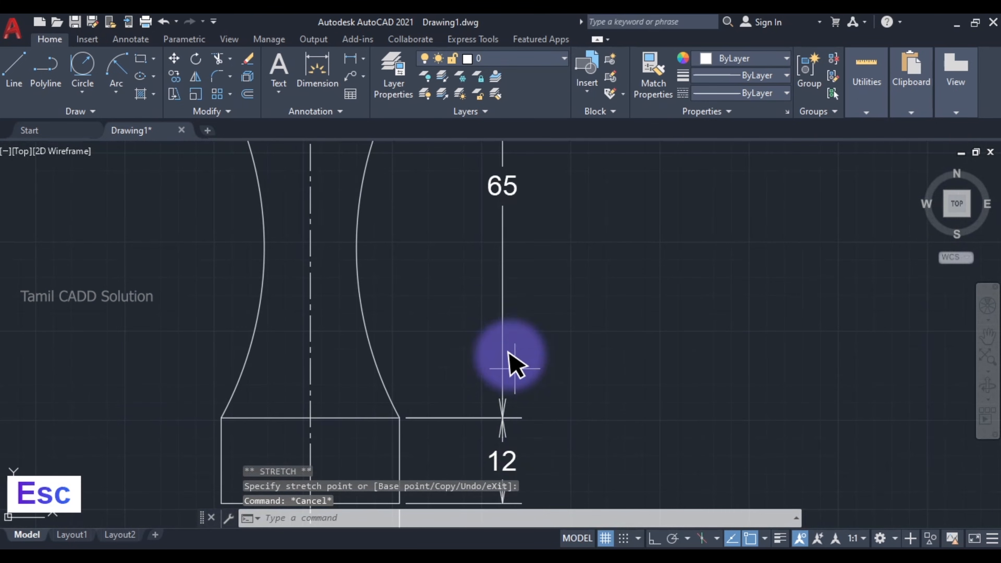
scroll(495, 318, down, 2)
middle_drag(498, 283, 537, 449)
middle_drag(491, 323, 564, 362)
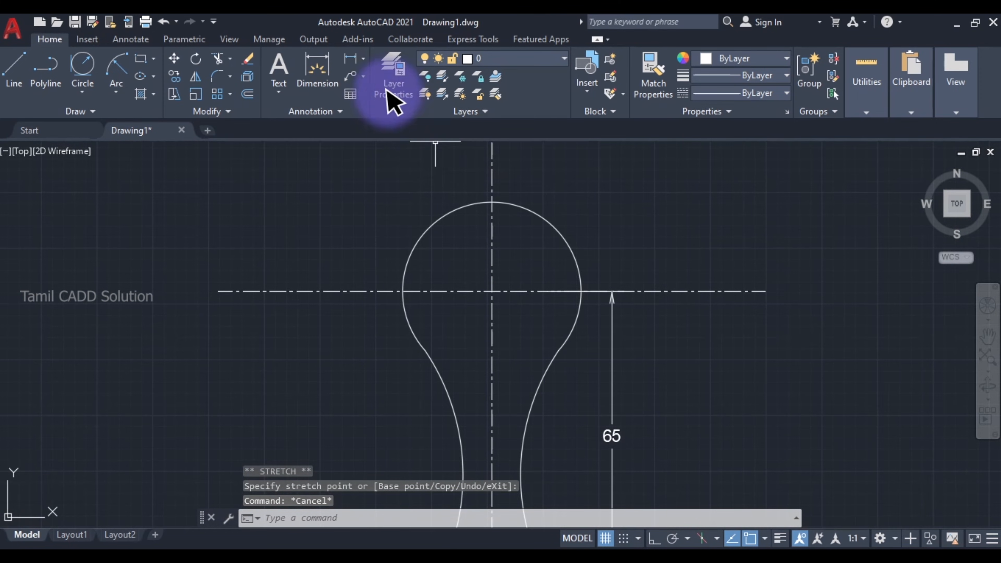
click(363, 58)
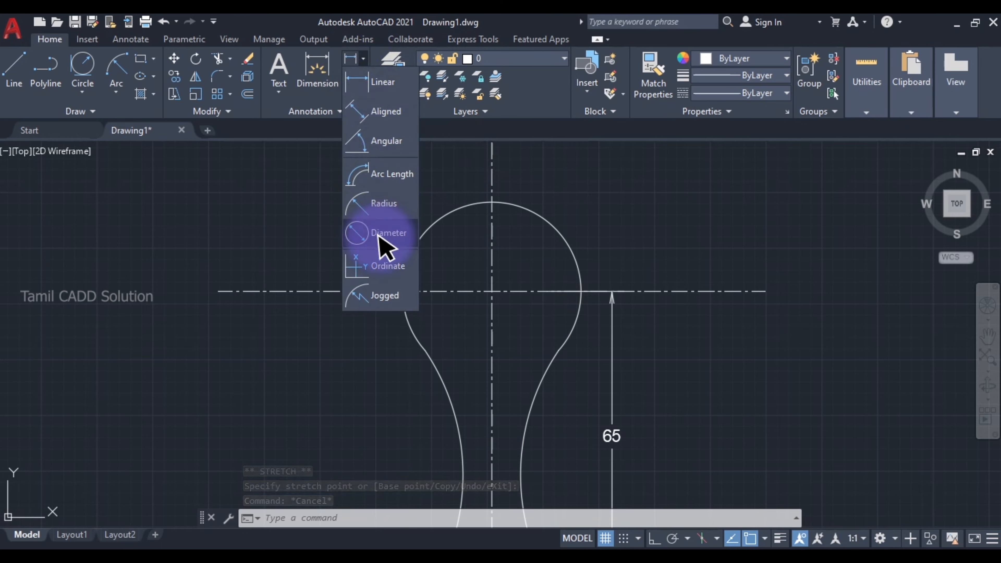
click(385, 205)
click(554, 225)
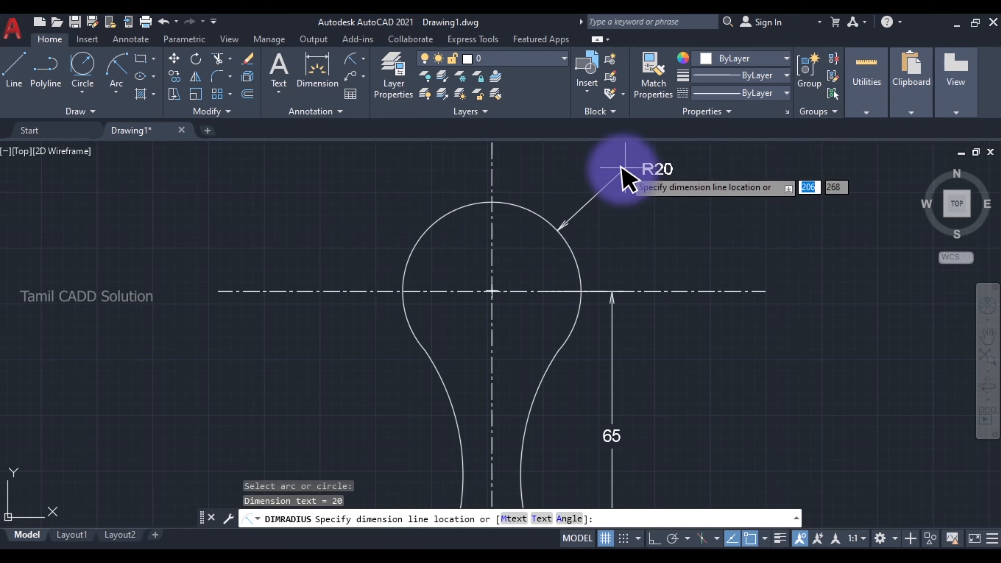
middle_drag(607, 182, 552, 239)
click(631, 209)
- Add a radius dimension to the left neck arc, with its text placed outside to the left of the profile
scroll(433, 272, down, 3)
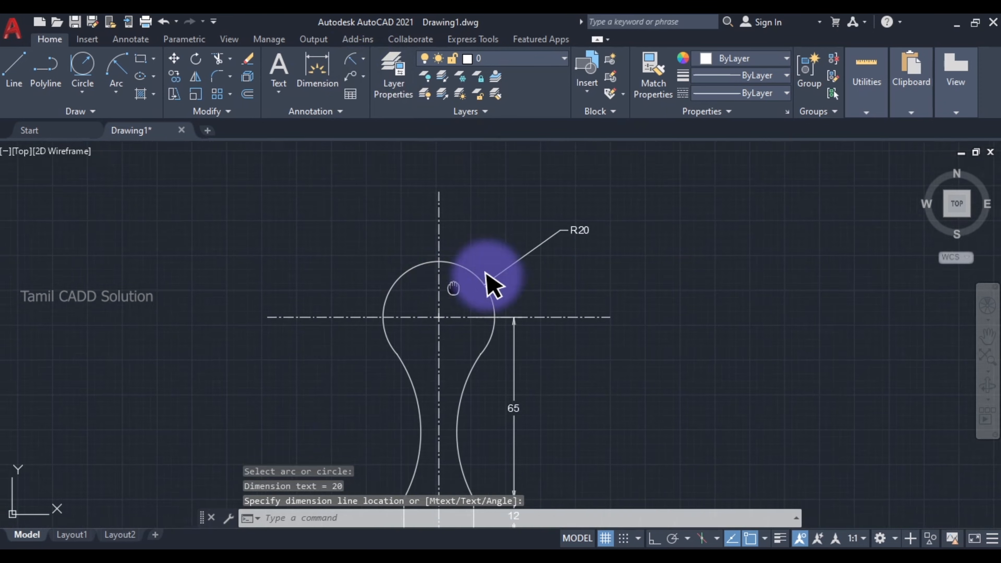
key(space)
click(528, 323)
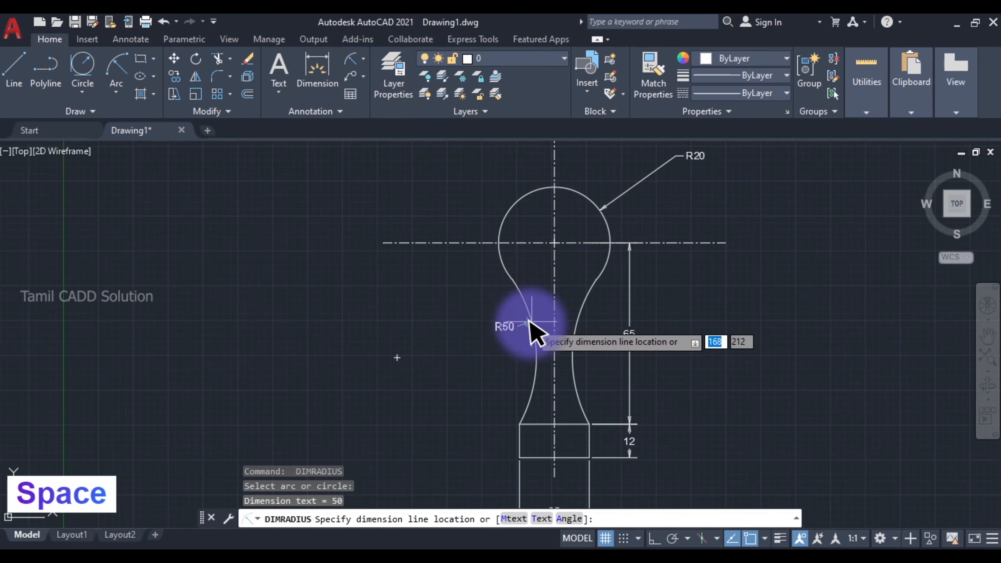
click(484, 323)
key(Escape)
scroll(519, 347, up, 3)
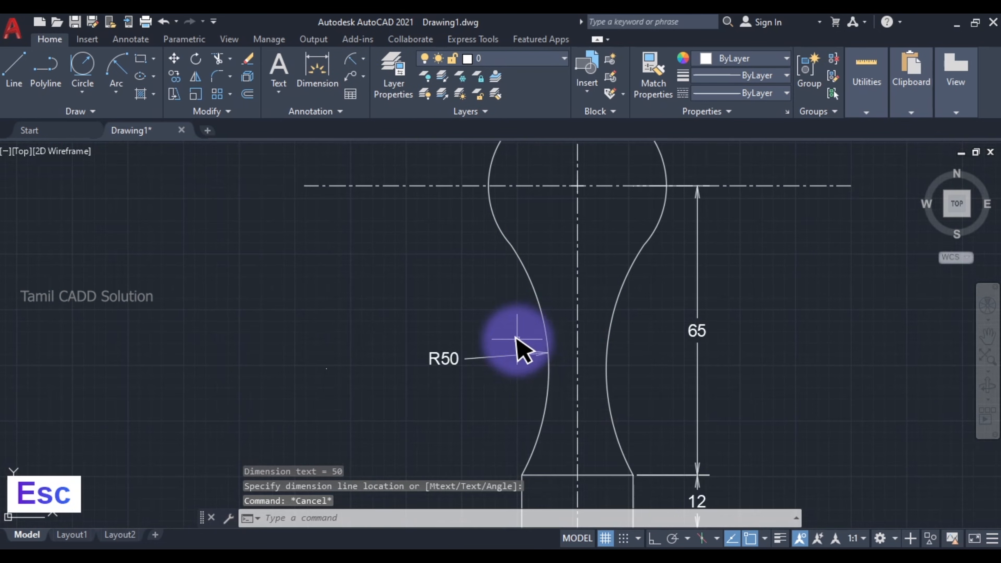
scroll(547, 347, down, 3)
middle_drag(548, 346, 525, 246)
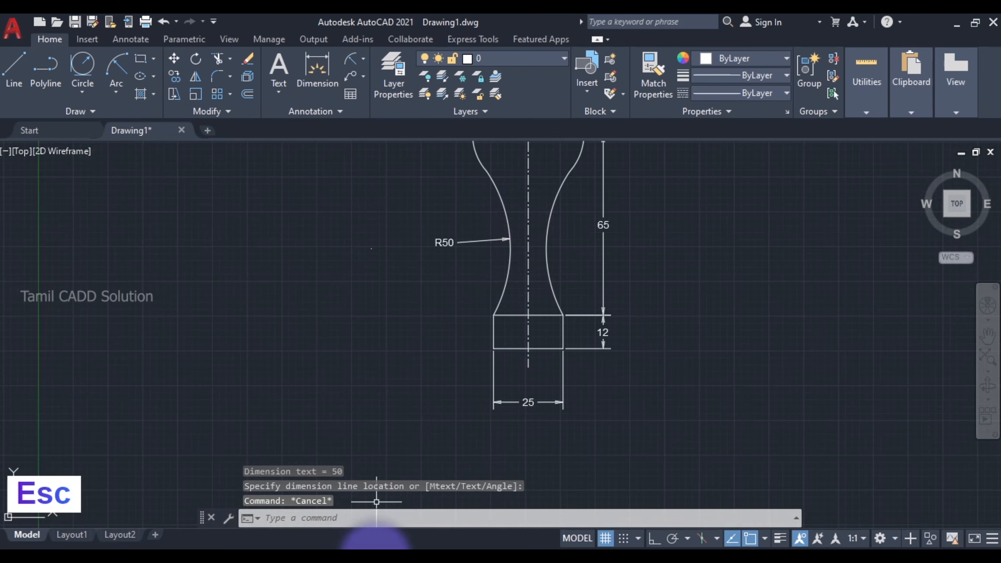
- Check the reference image's radius dimensions and create a new dimension style named Copy of Standard, based on Standard
click(375, 554)
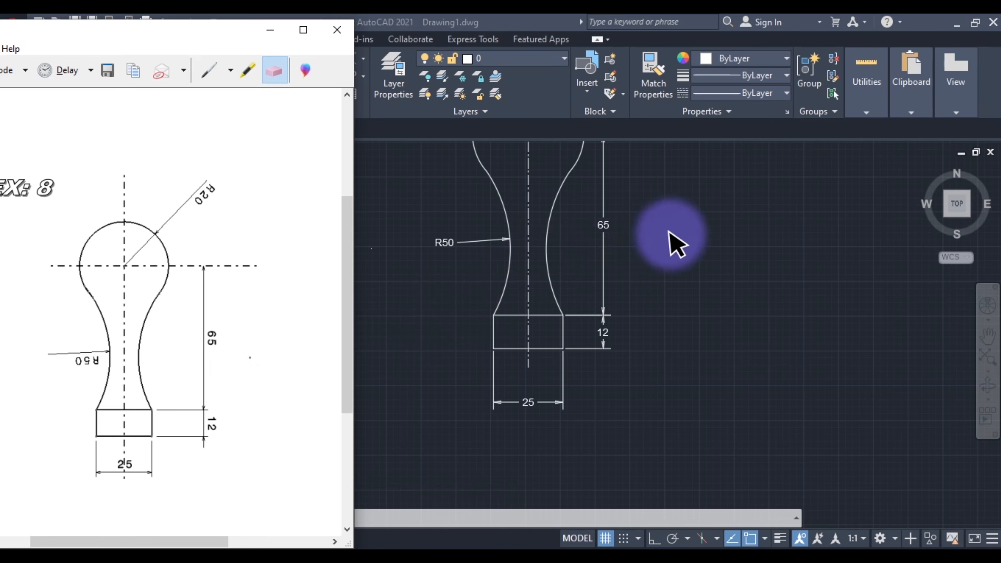
middle_drag(687, 257, 716, 391)
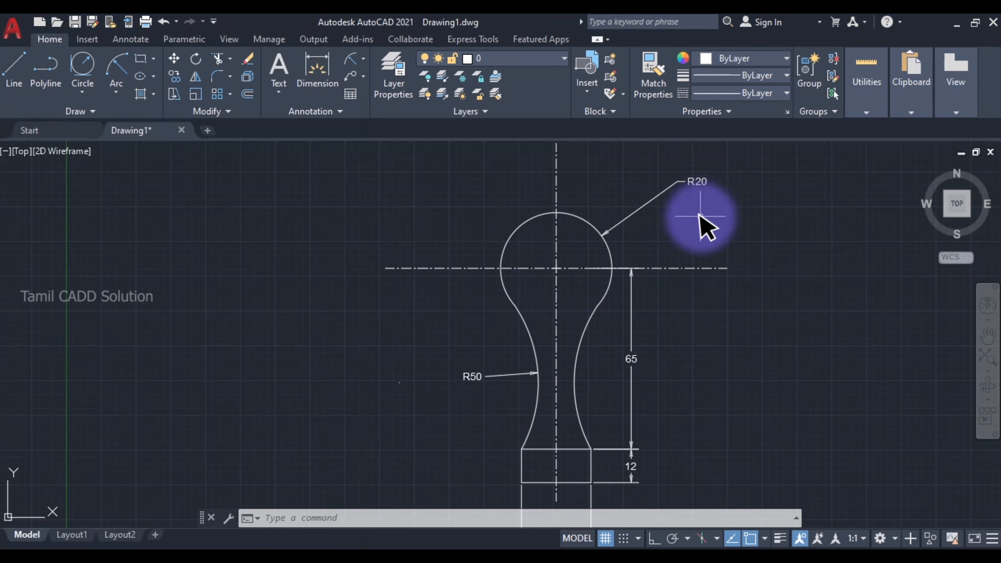
key(space)
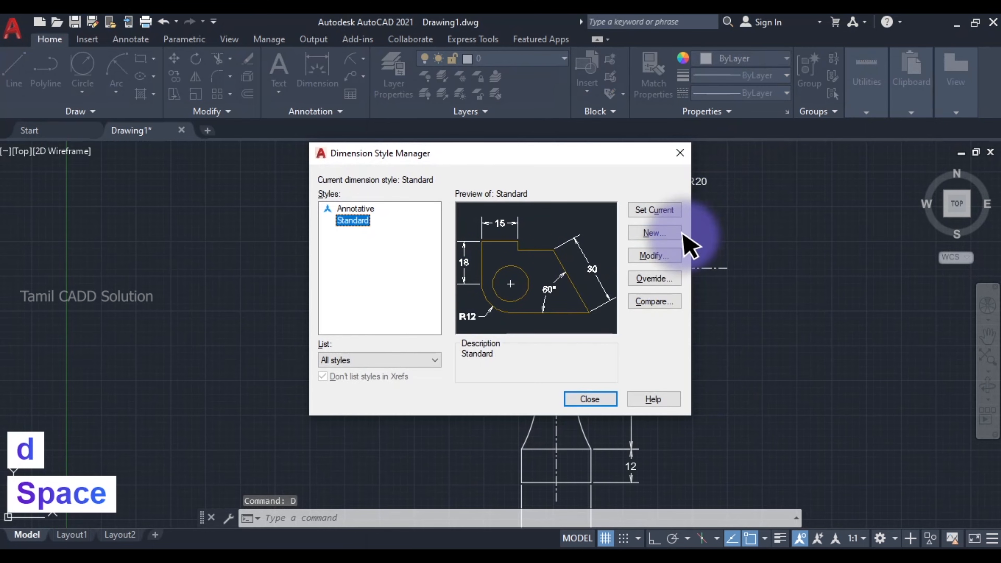
click(656, 233)
click(600, 248)
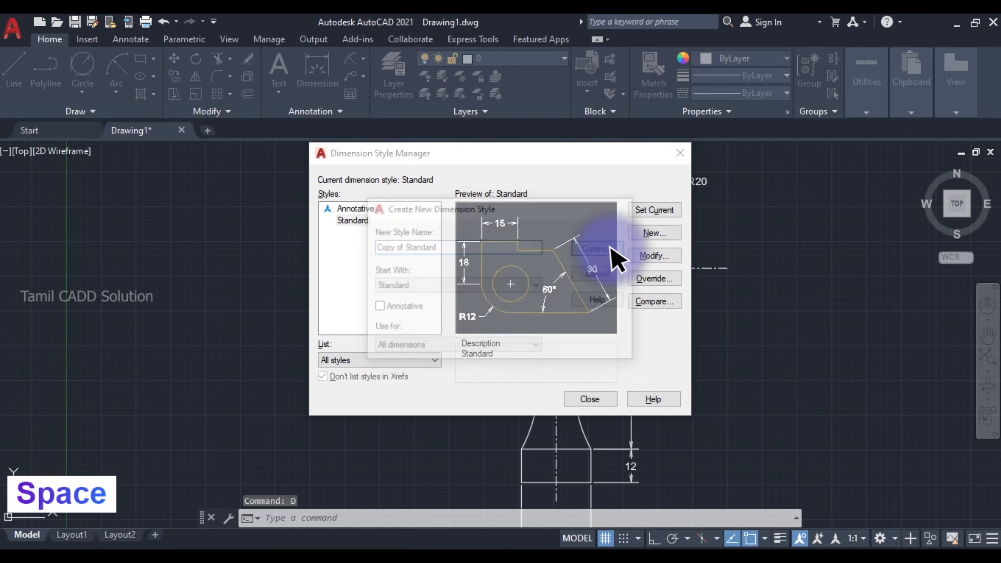
- Enable drawing the dimension line between extension lines in the Copy of Standard style, save it and close the style manager
click(560, 188)
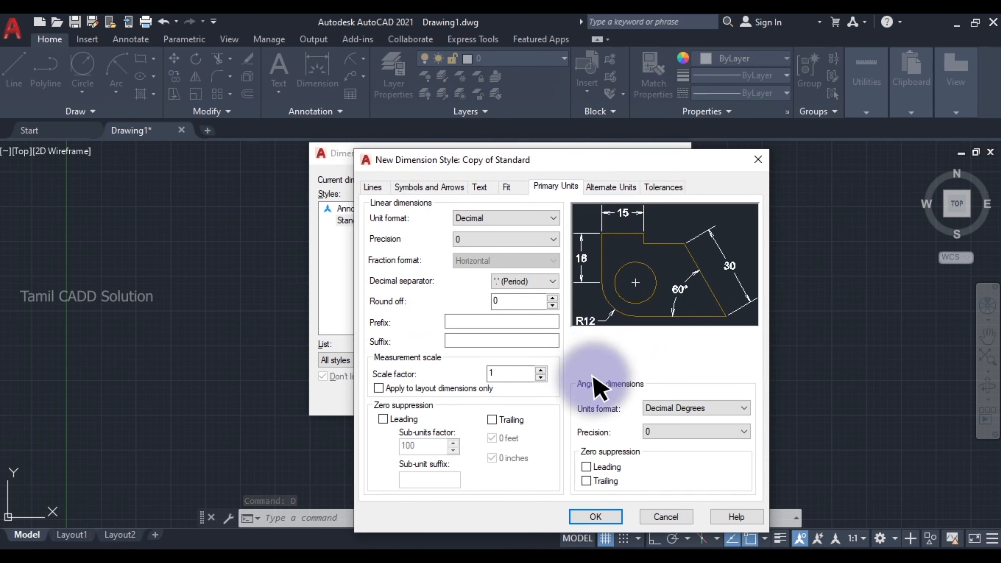
click(509, 186)
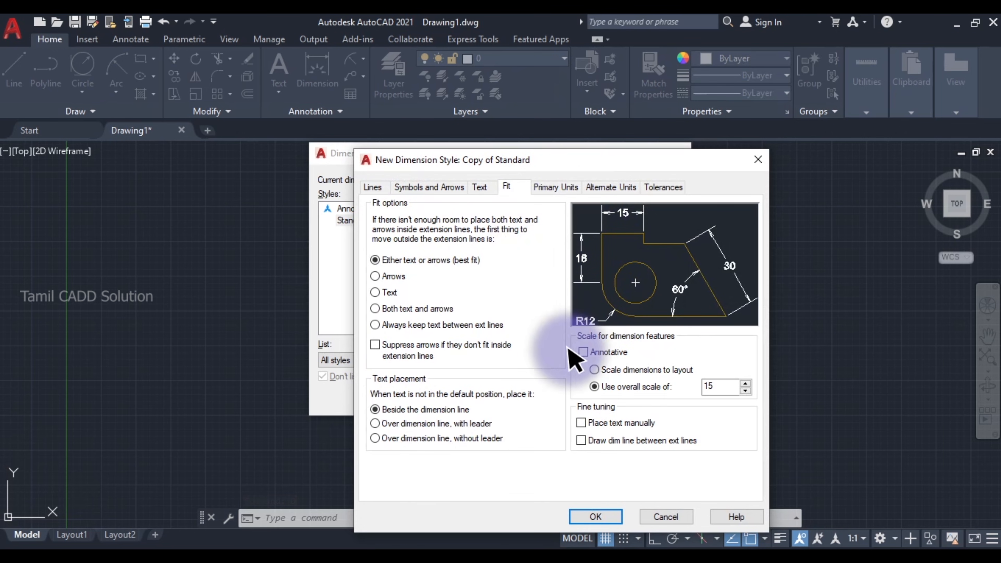
click(581, 424)
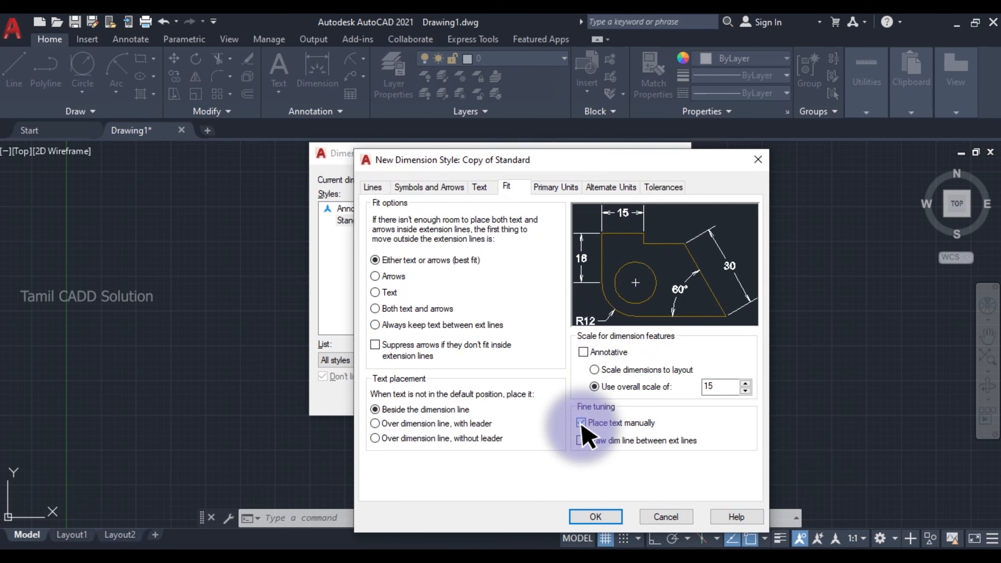
click(581, 423)
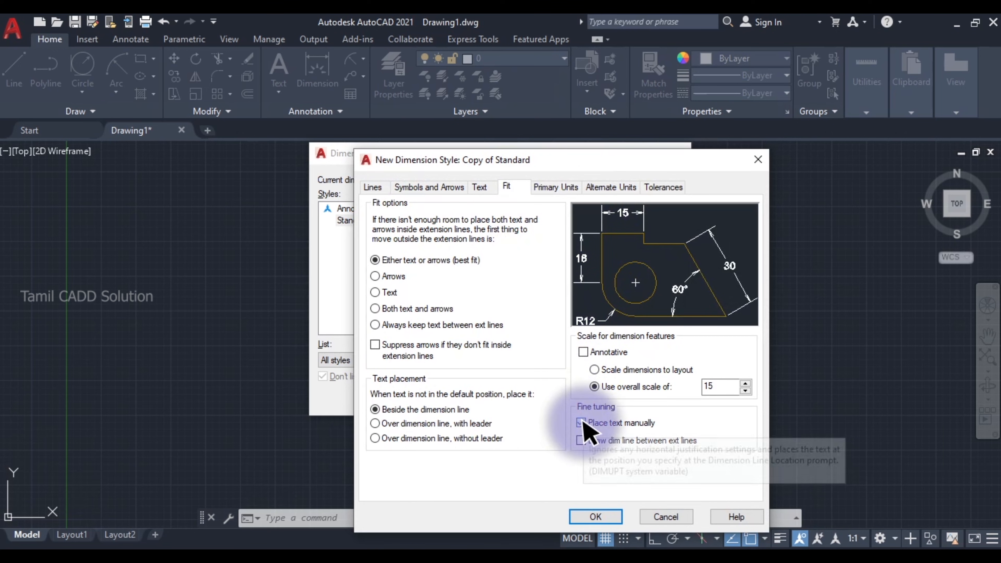
click(581, 441)
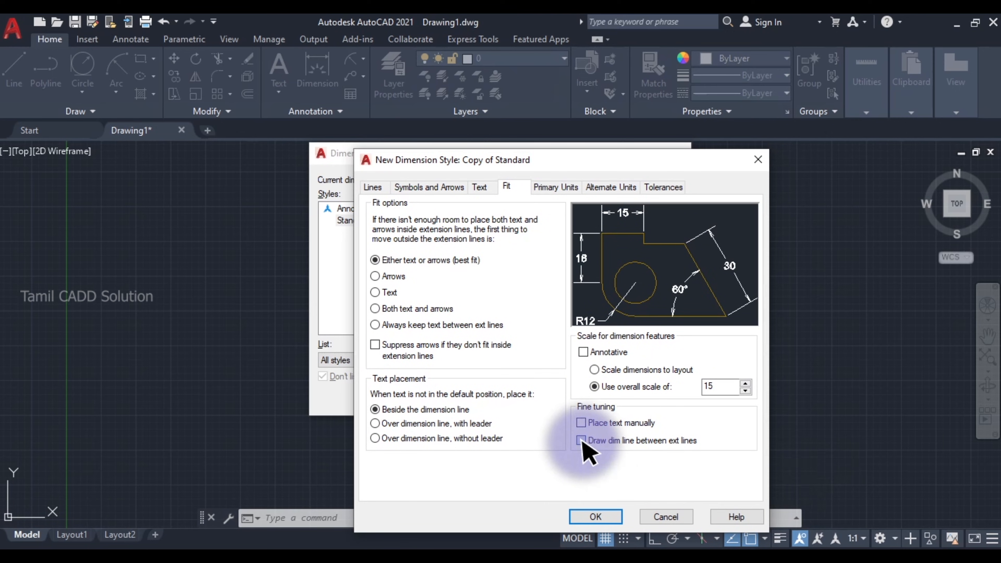
click(596, 517)
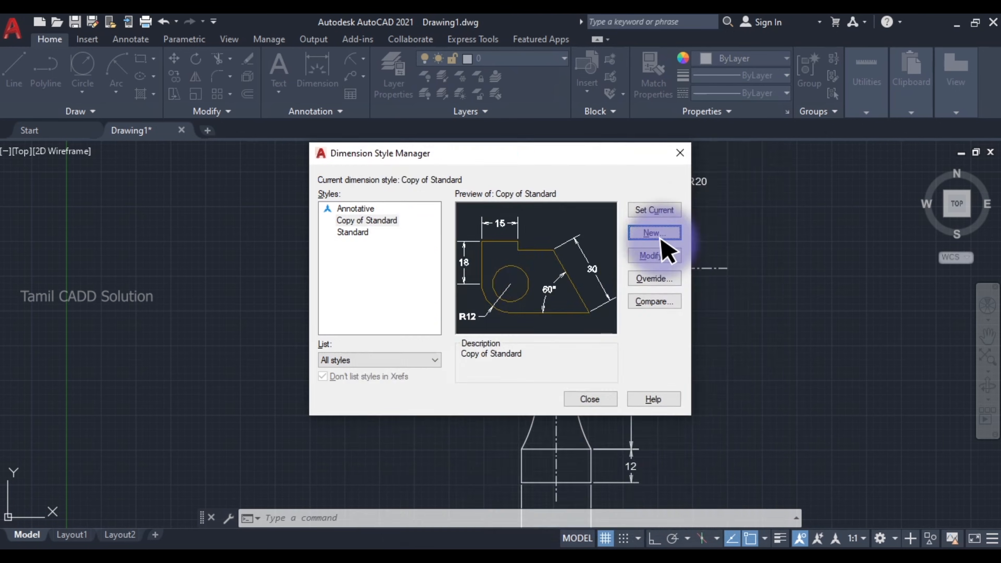
click(603, 399)
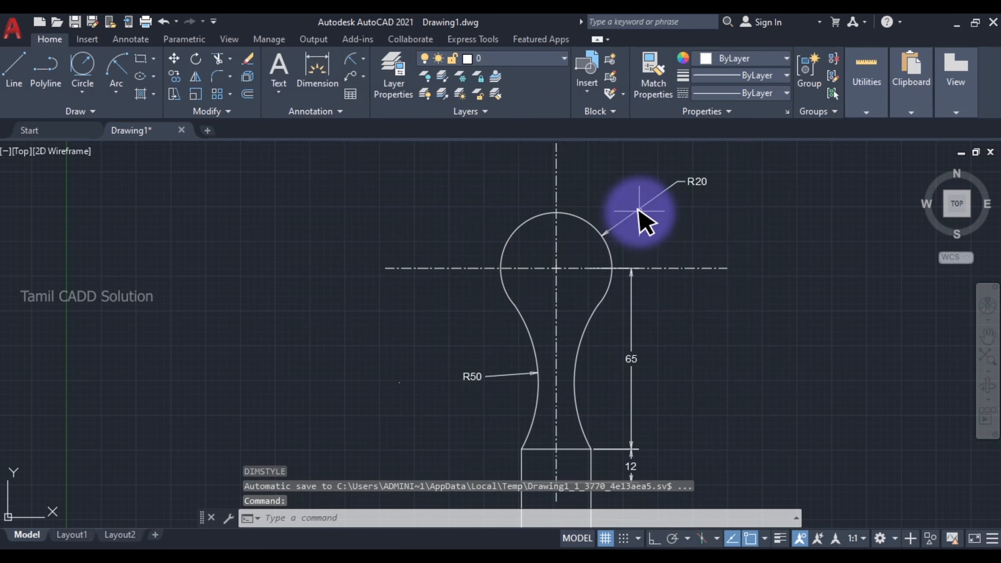
- Delete the head arc's radius dimension
click(633, 218)
scroll(631, 228, up, 2)
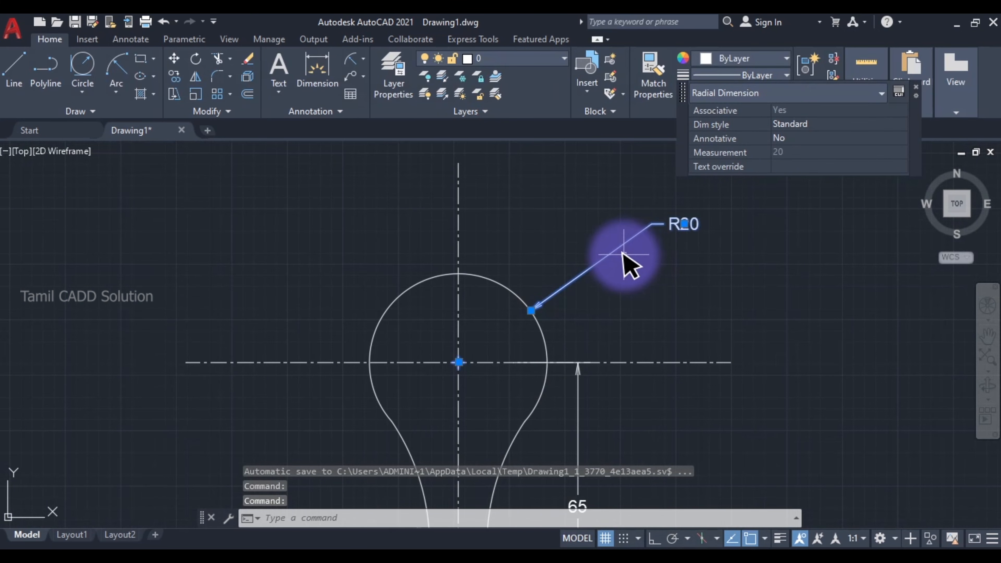
key(Delete)
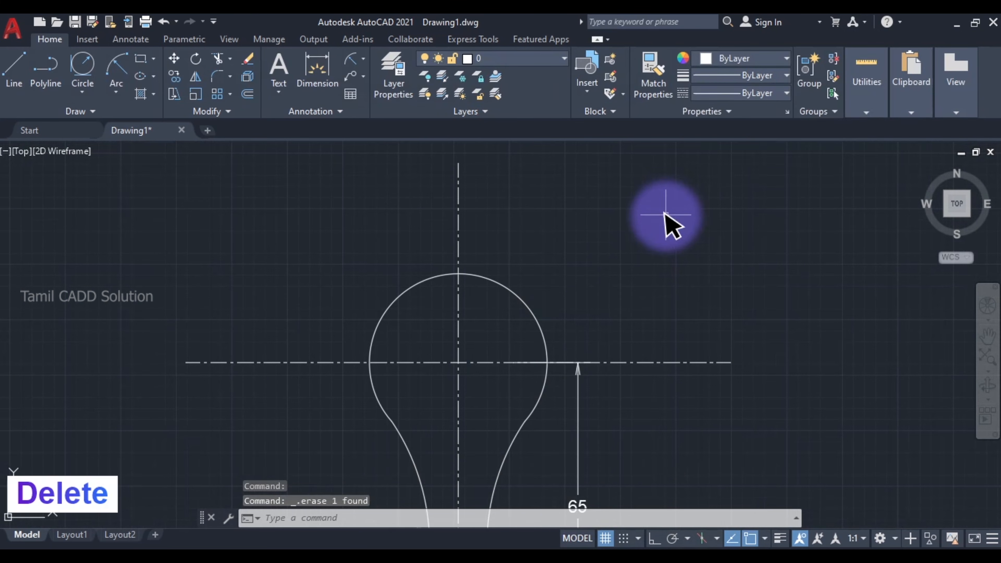
- Add a radius dimension to the head arc in the Copy of Standard style, with its text outside to the upper right
click(355, 59)
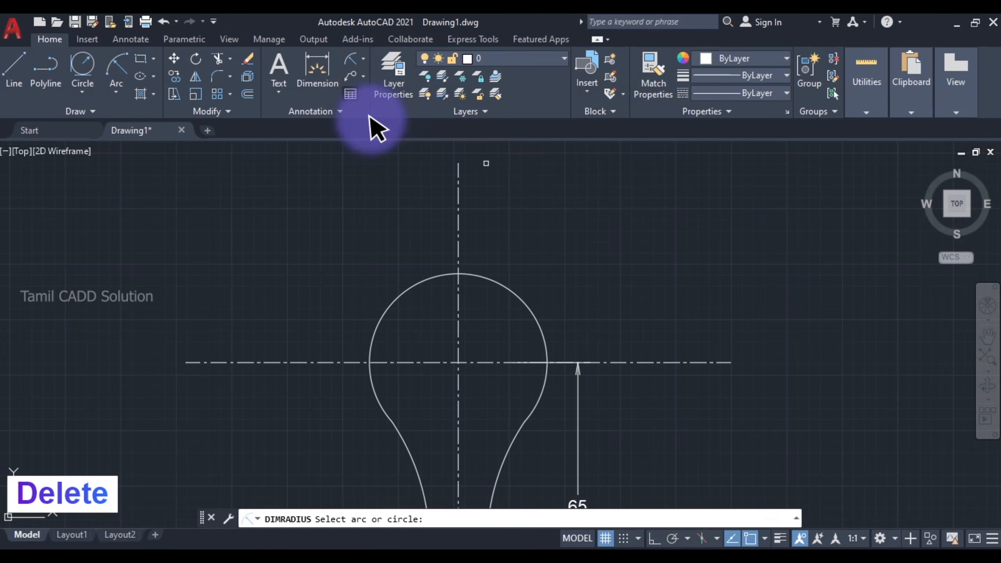
click(497, 285)
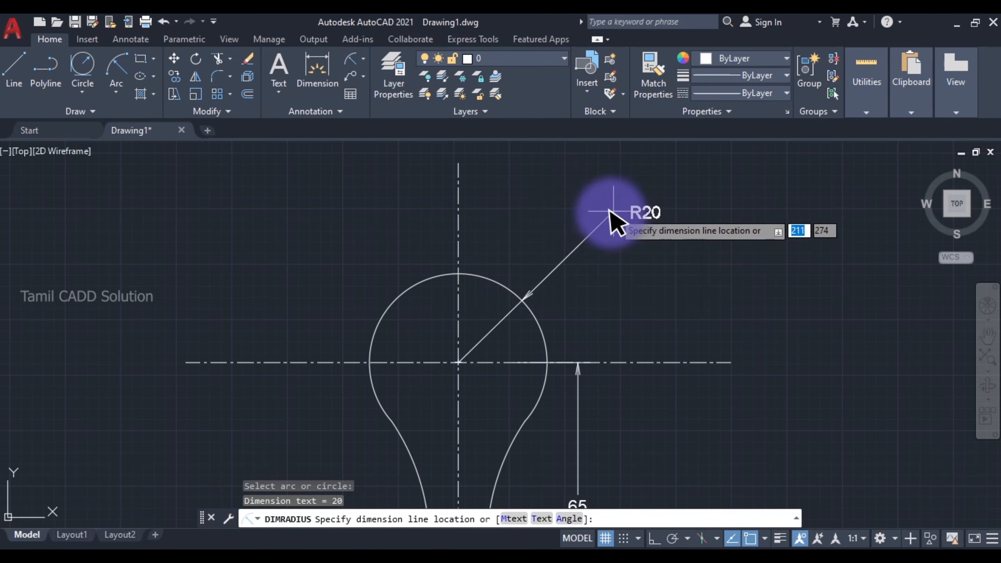
click(595, 218)
middle_drag(578, 275, 525, 264)
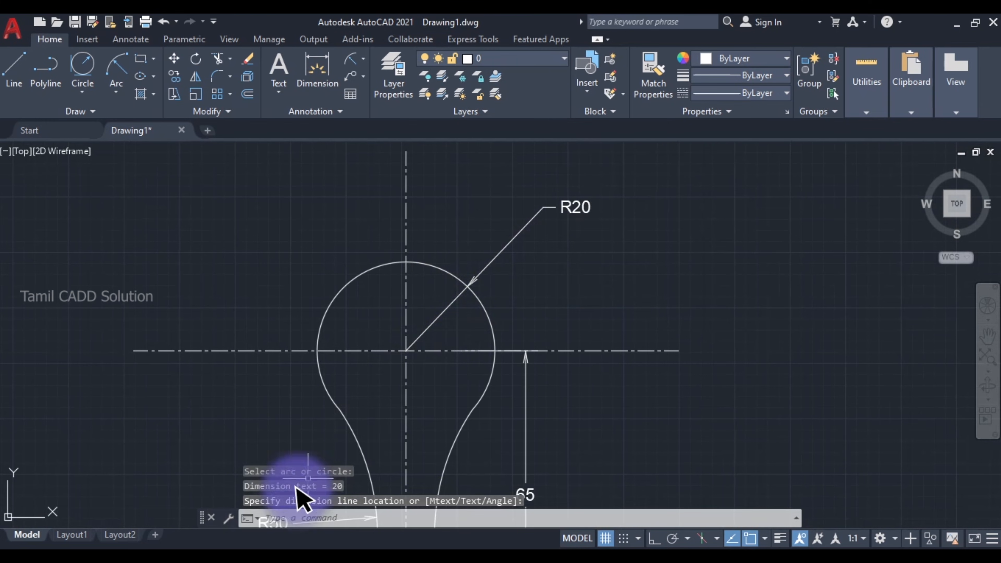
scroll(468, 490, down, 2)
- Compare the dimensioned handle profile with the exercise 8 reference image
click(381, 562)
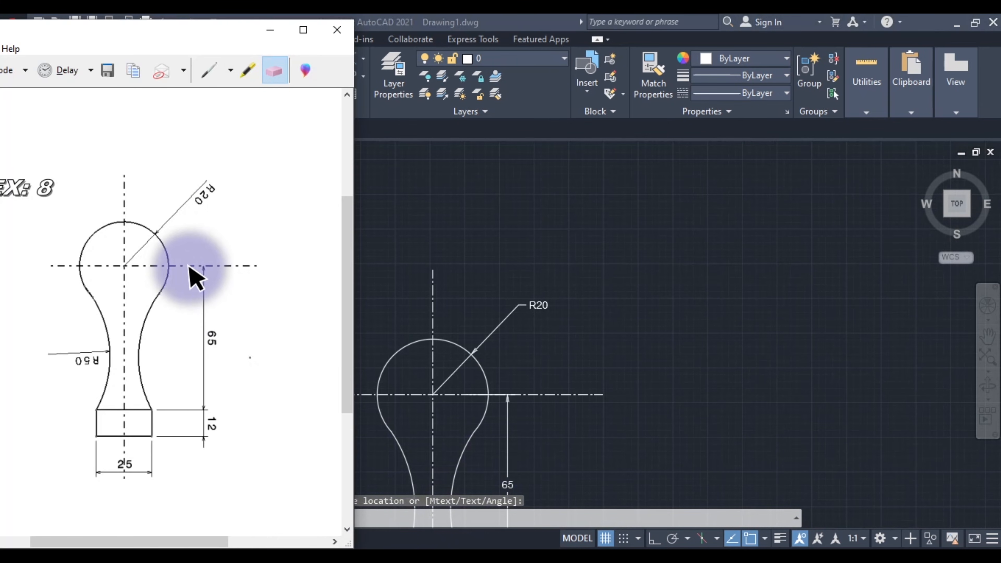
click(522, 376)
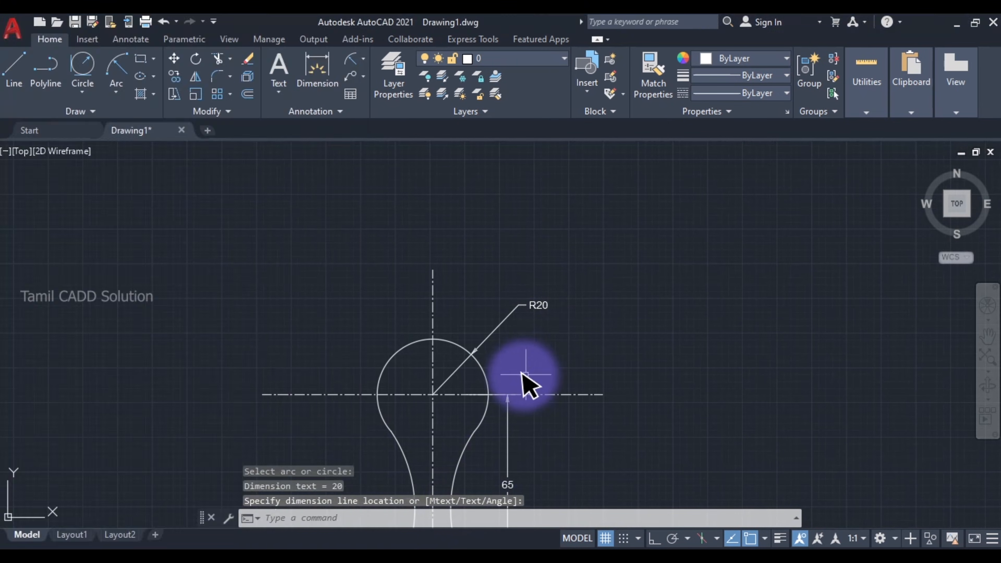
middle_drag(522, 376, 636, 229)
mouse_move(598, 321)
middle_down()
mouse_move(548, 306)
mouse_move(605, 302)
middle_up()
scroll(614, 319, down, 2)
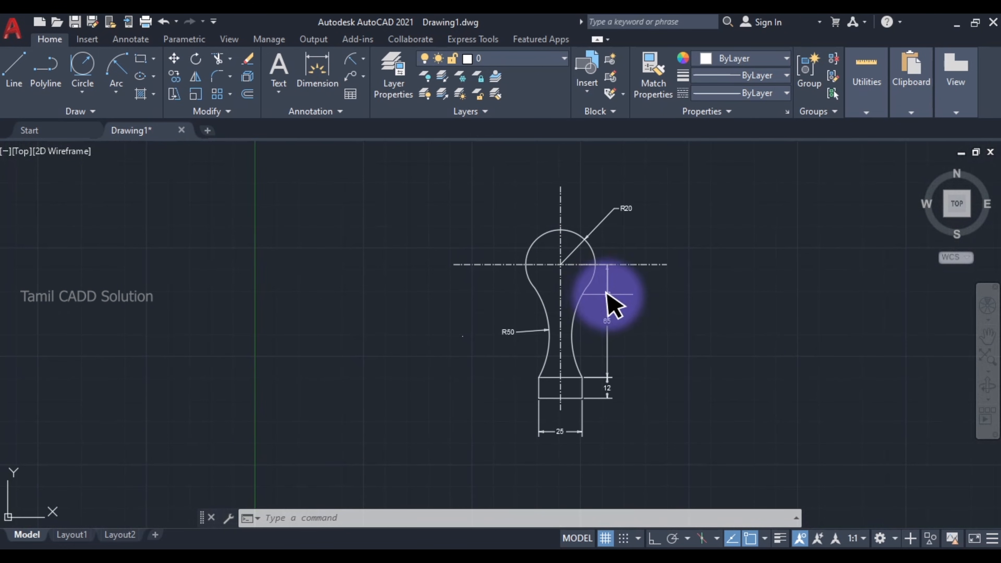
scroll(606, 293, up, 2)
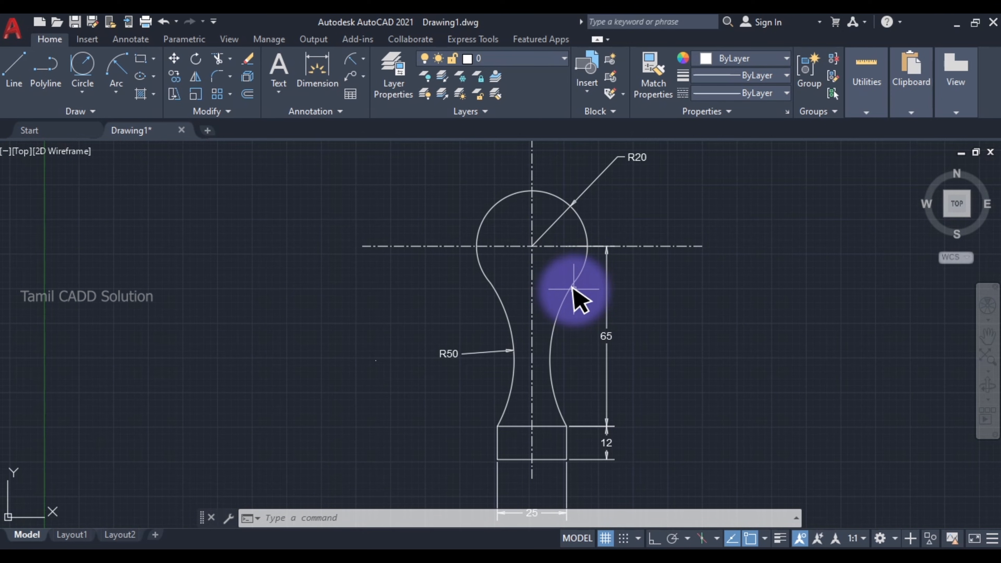
middle_drag(622, 339, 625, 322)
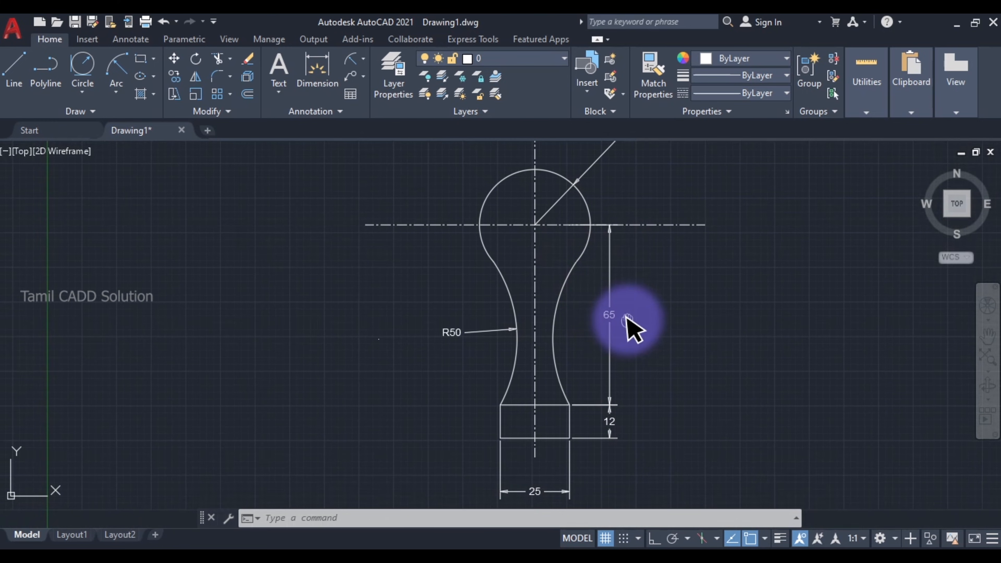
scroll(629, 326, down, 2)
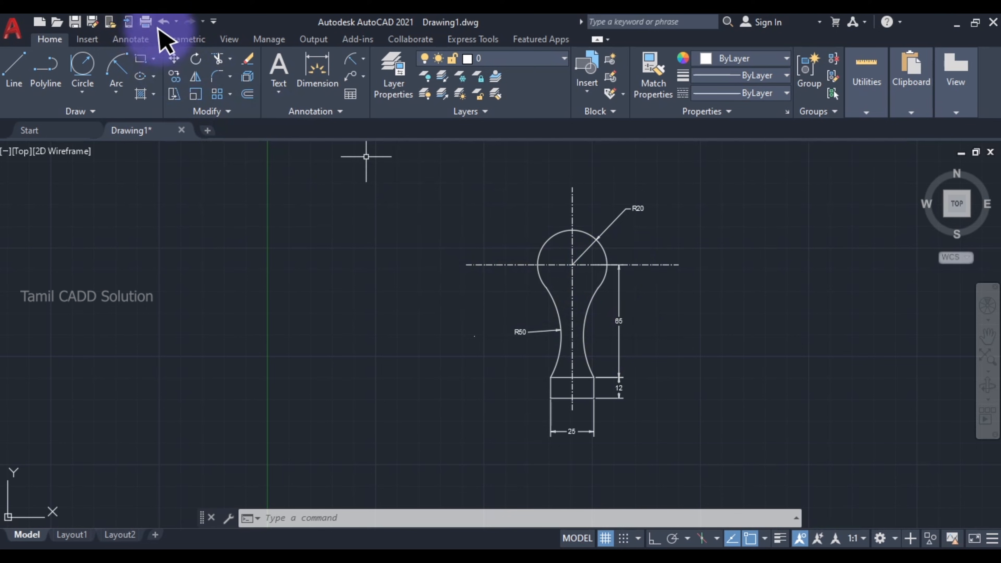
click(180, 39)
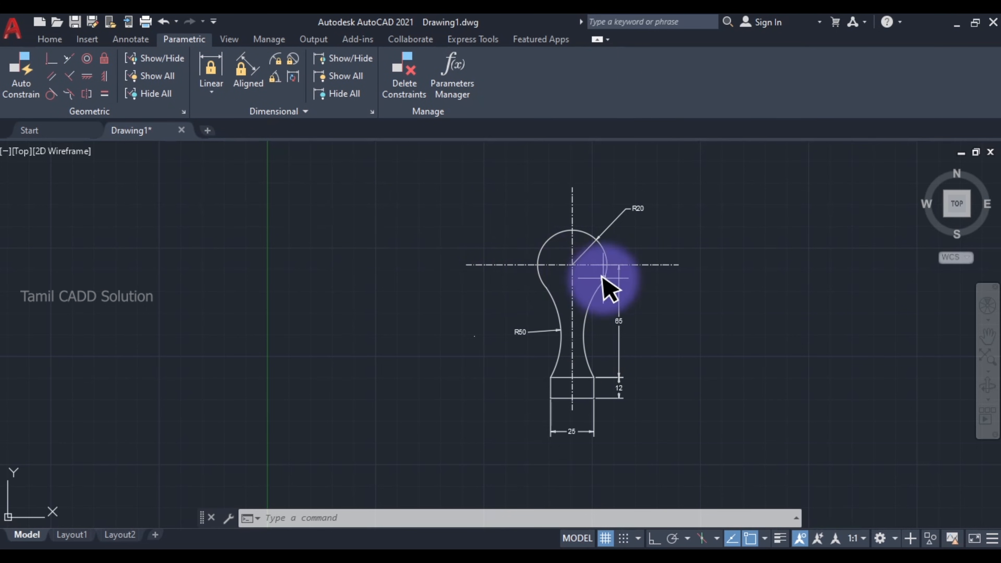